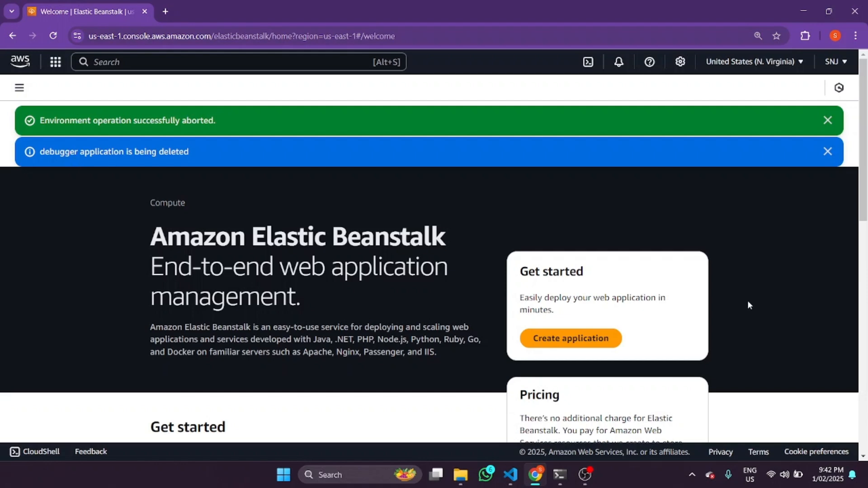
Open the list of Elastic Beanstalk applications and dismiss the notification about the aborted environment operation
scroll(529, 245, down, 1)
scroll(452, 231, up, 1)
click(18, 88)
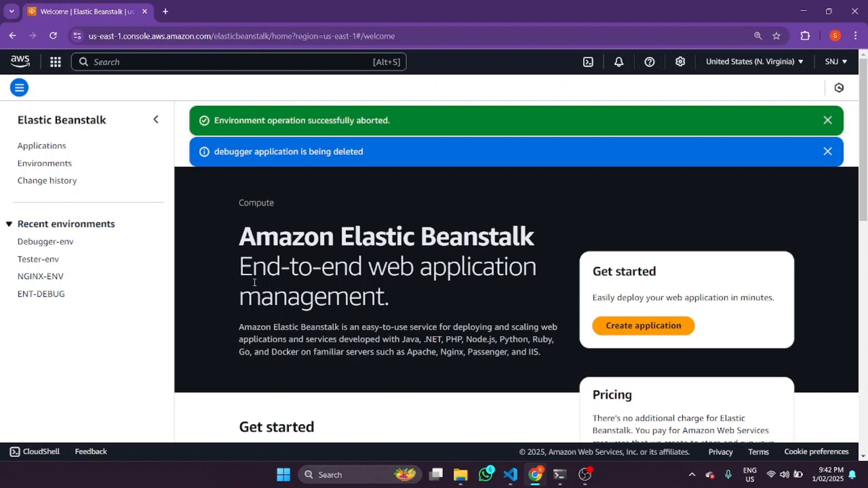
click(44, 148)
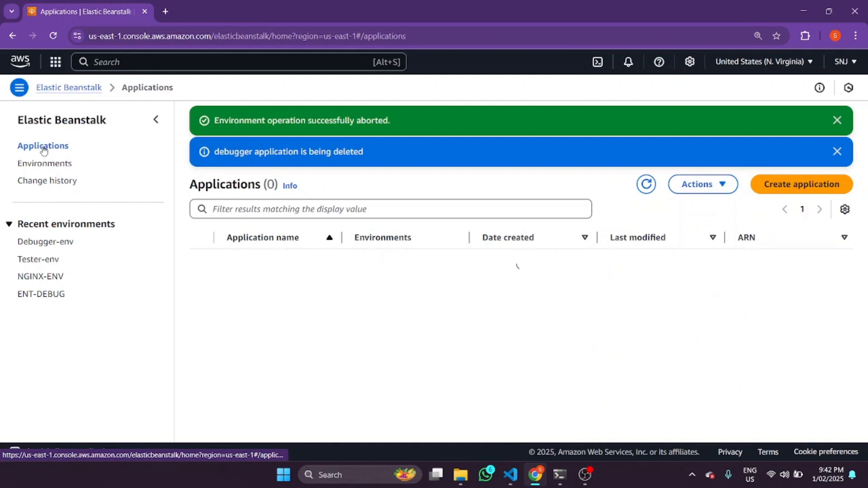
click(837, 121)
click(837, 121)
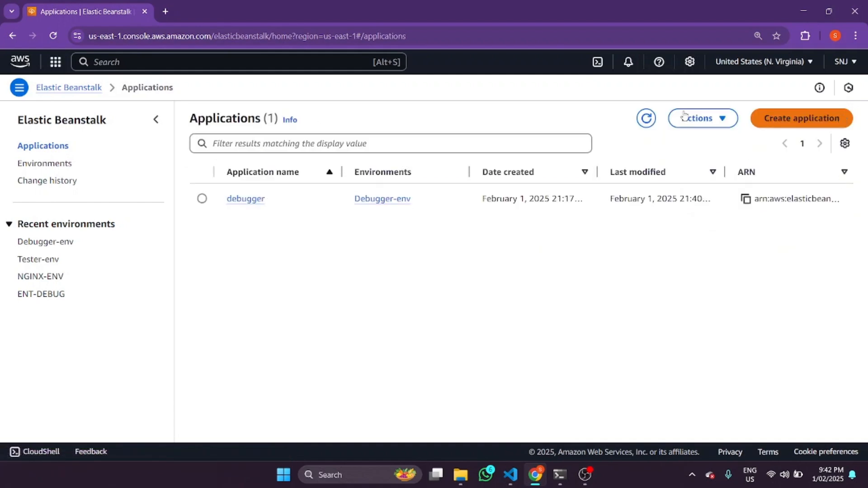
click(202, 199)
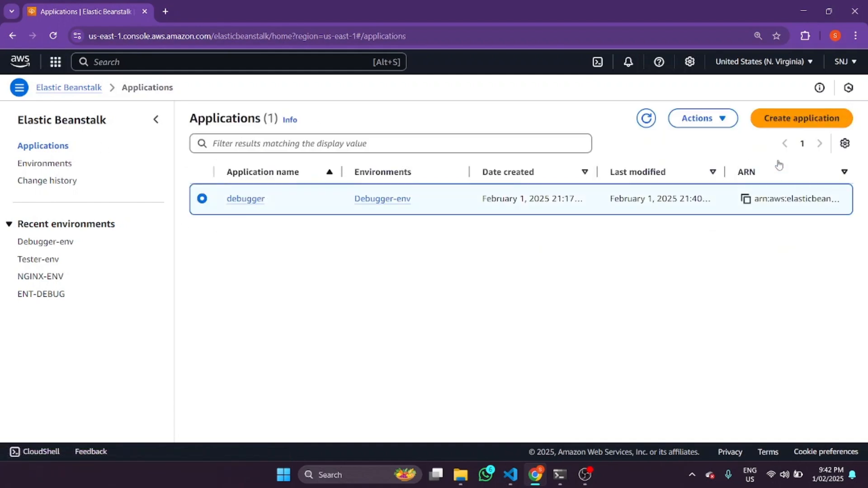
click(703, 116)
click(692, 157)
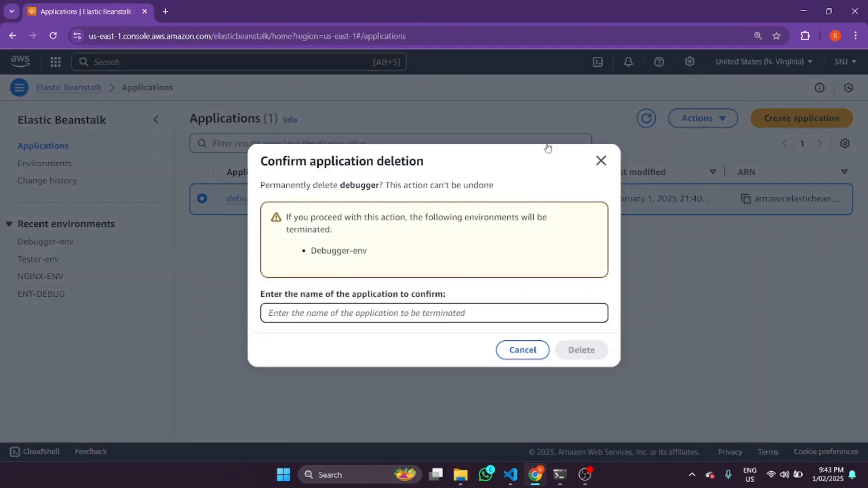
click(601, 161)
click(653, 131)
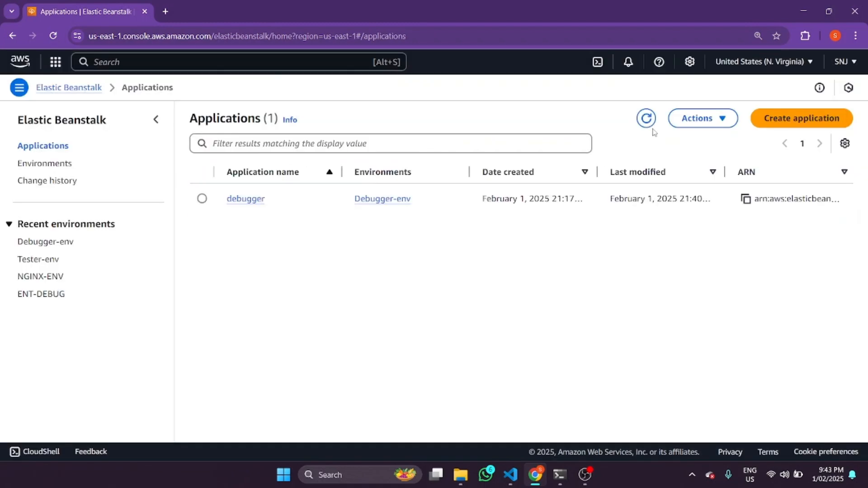
Delete the debugger application, entering its name as confirmation, and refresh the applications list
click(202, 198)
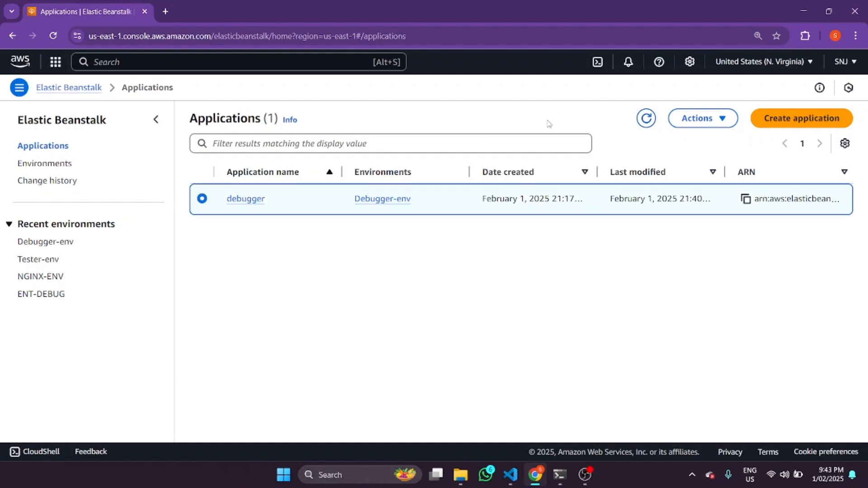
click(730, 120)
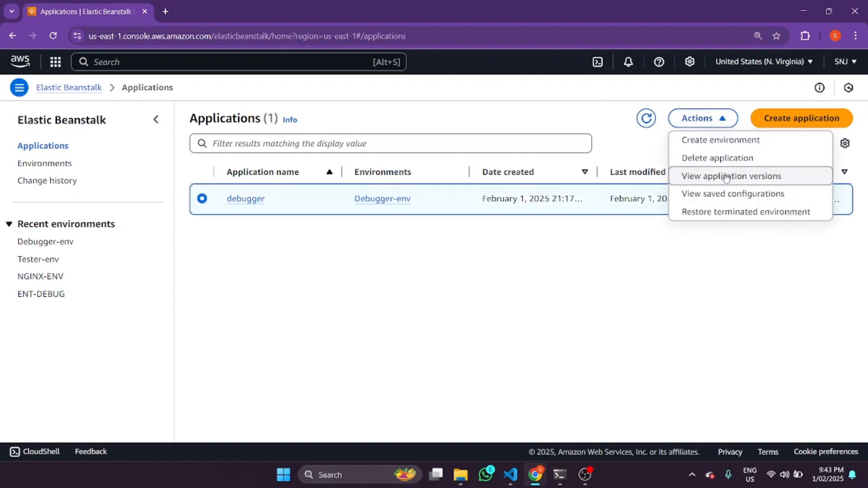
click(712, 157)
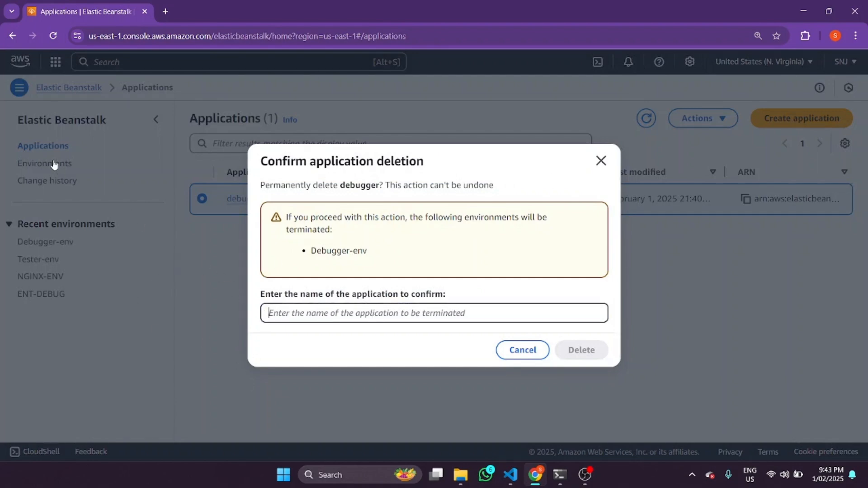
text(debugger)
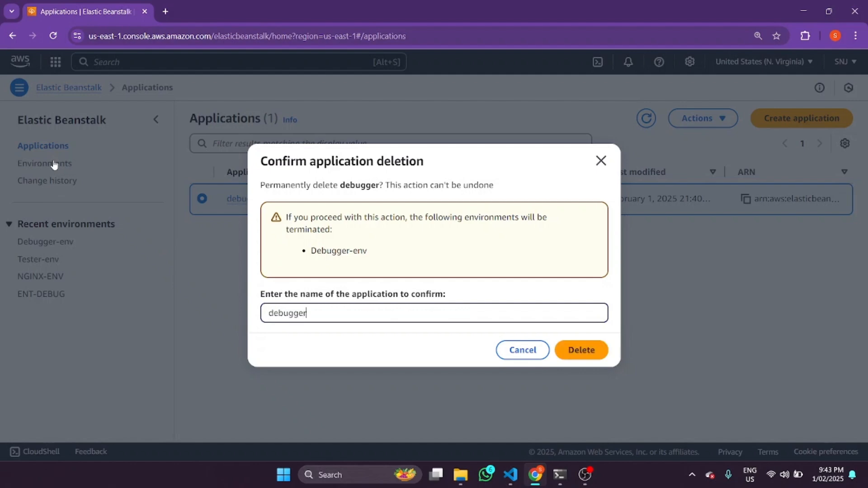
click(588, 353)
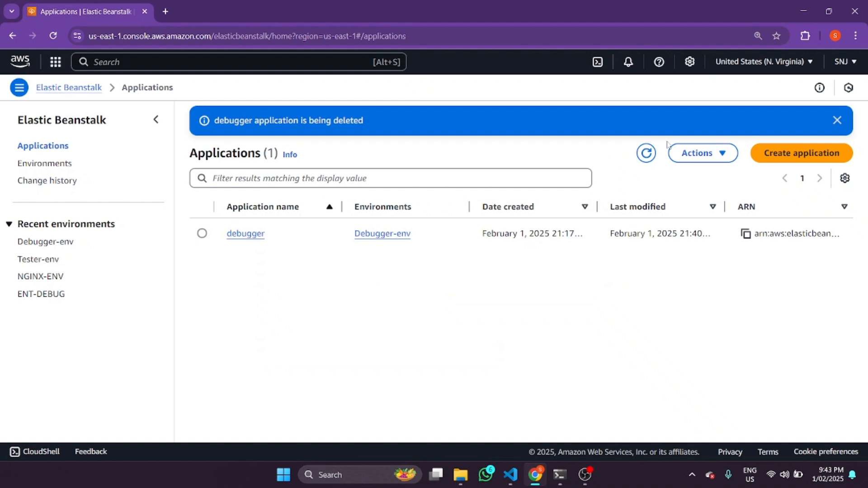
click(647, 152)
click(838, 120)
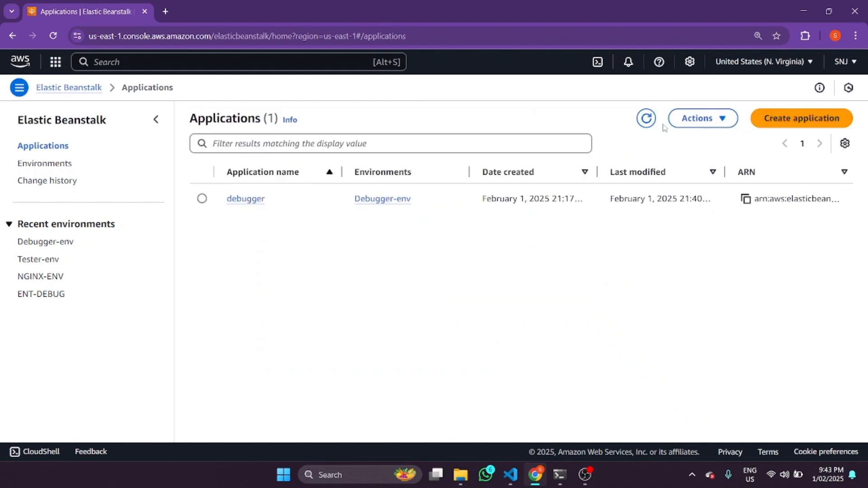
click(647, 119)
Start a new application and name it NEXTJS
click(831, 118)
click(117, 190)
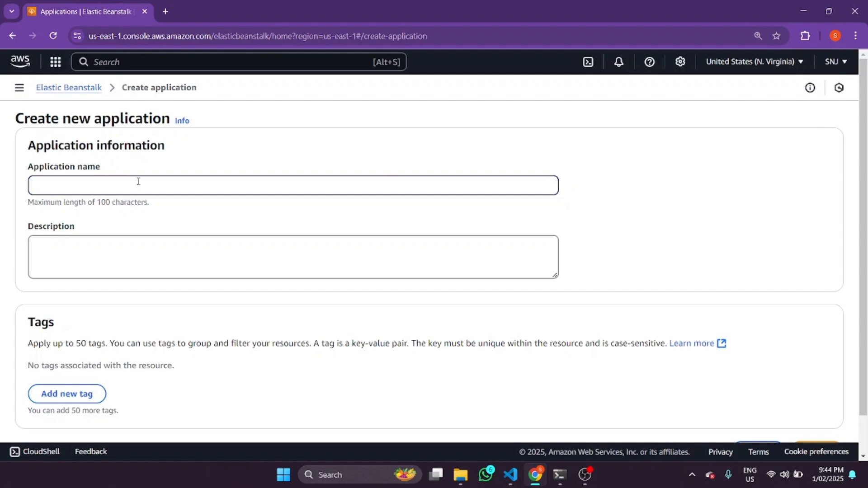
text(R)
text(Ne)
key(BackSpace)
text(EXTJS)
Begin the application's description with "This is a"
click(126, 242)
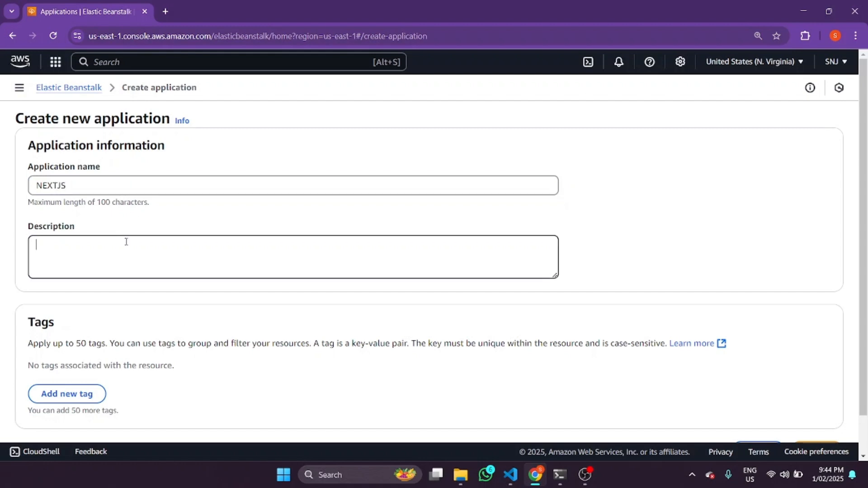
text(TH)
text(is is a )
text(applicatio)
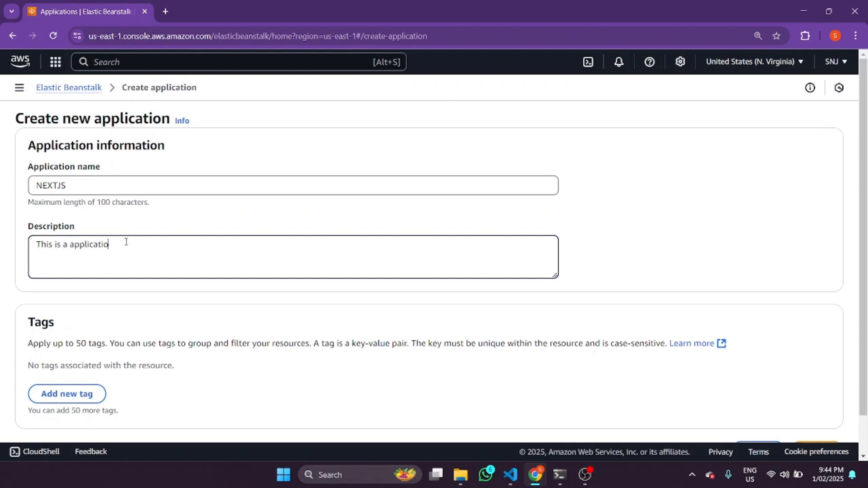
text(n used to run our NextJS ap)
text(li)
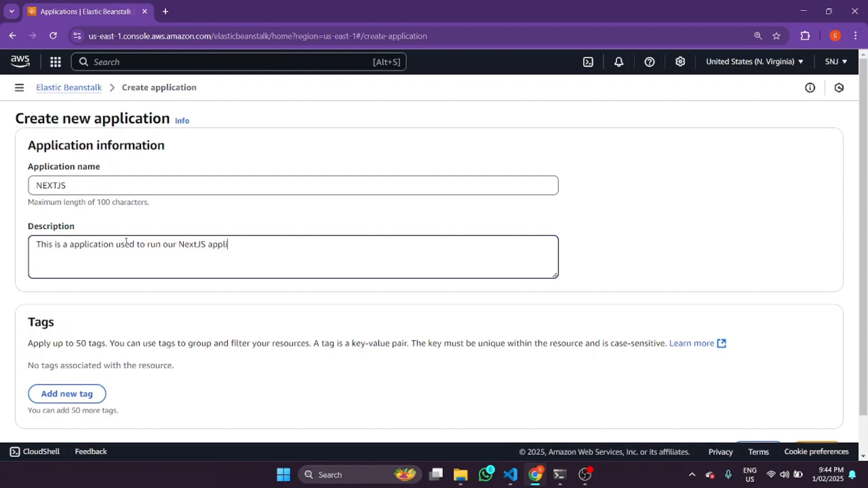
text(cati)
key(BackSpace)
key(BackSpace)
key(BackSpace)
key(BackSpace)
key(BackSpace)
key(BackSpace)
key(BackSpace)
key(BackSpace)
key(BackSpace)
key(BackSpace)
key(BackSpace)
key(BackSpace)
key(BackSpace)
key(BackSpace)
key(BackSpace)
key(BackSpace)
key(BackSpace)
key(BackSpace)
key(BackSpace)
key(BackSpace)
key(BackSpace)
key(BackSpace)
key(BackSpace)
key(BackSpace)
key(BackSpace)
key(BackSpace)
key(BackSpace)
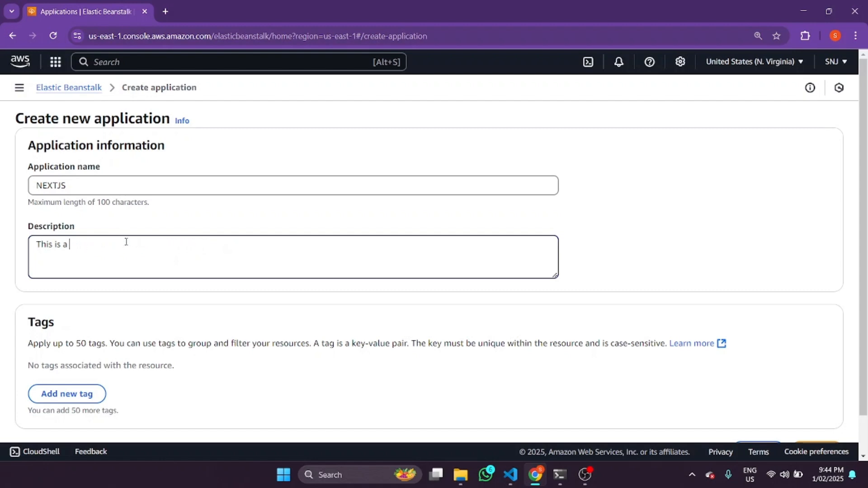
Complete the description with "NEXTJS application created by" and the creator's first name, and create the application
text(NEXTJS application created by Stefan)
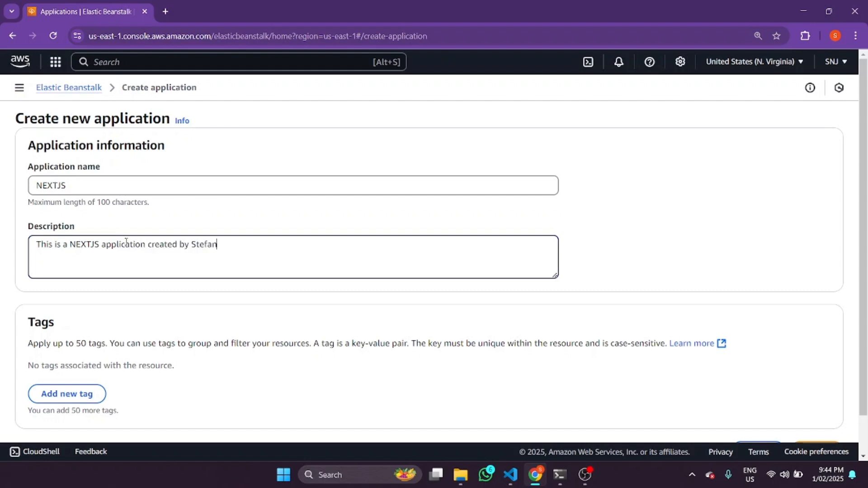
scroll(257, 267, down, 1)
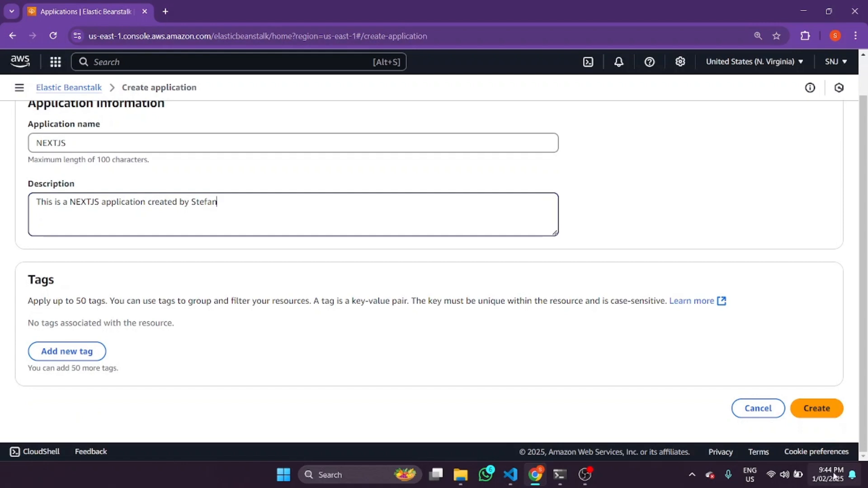
click(821, 409)
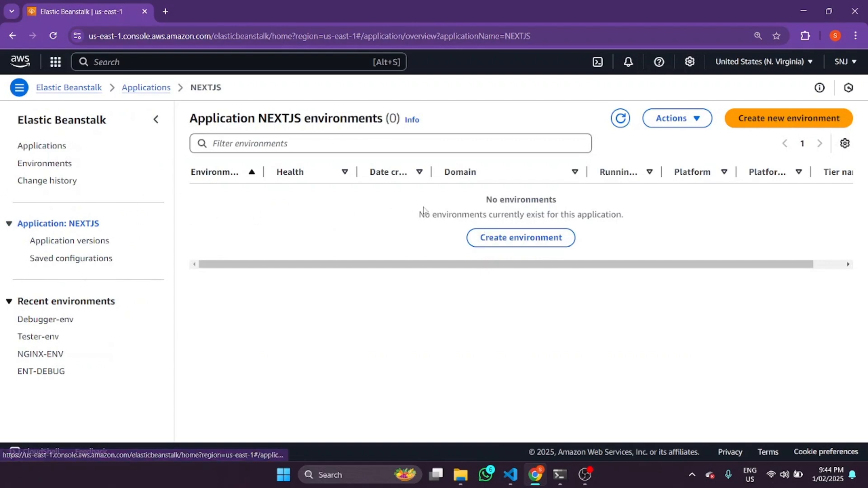
Start creating an environment for the NEXTJS application and dismiss the launch templates notice
click(514, 239)
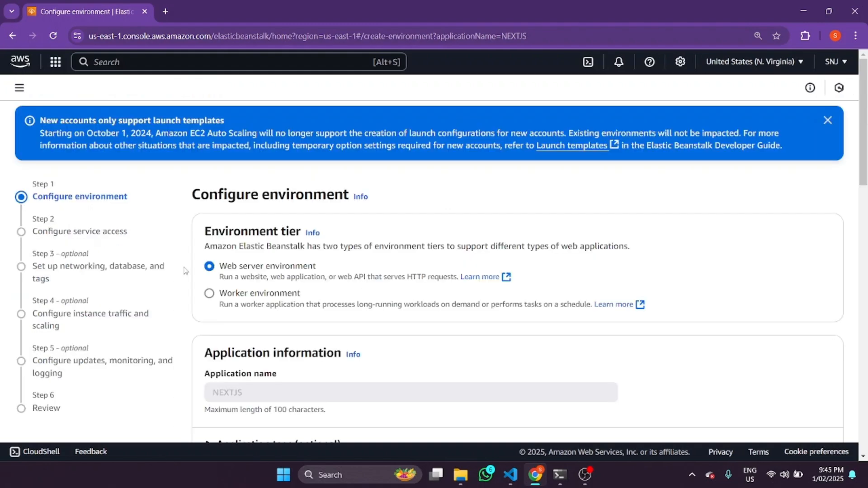
scroll(319, 250, down, 1)
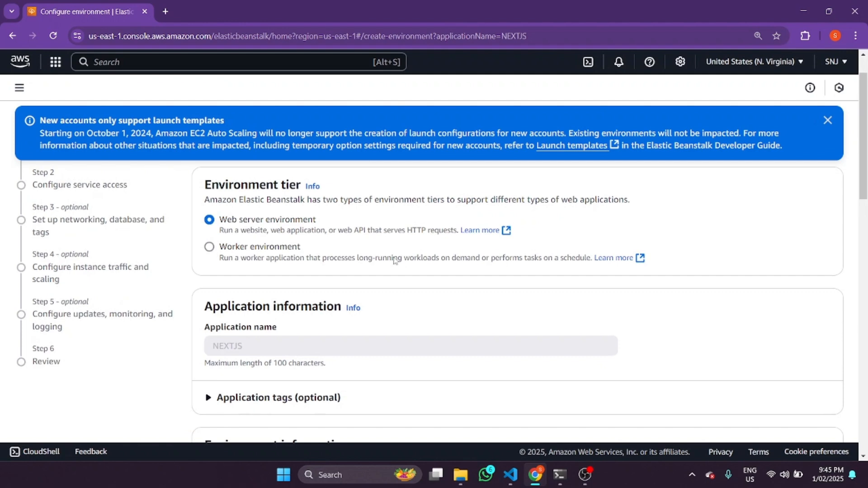
click(827, 120)
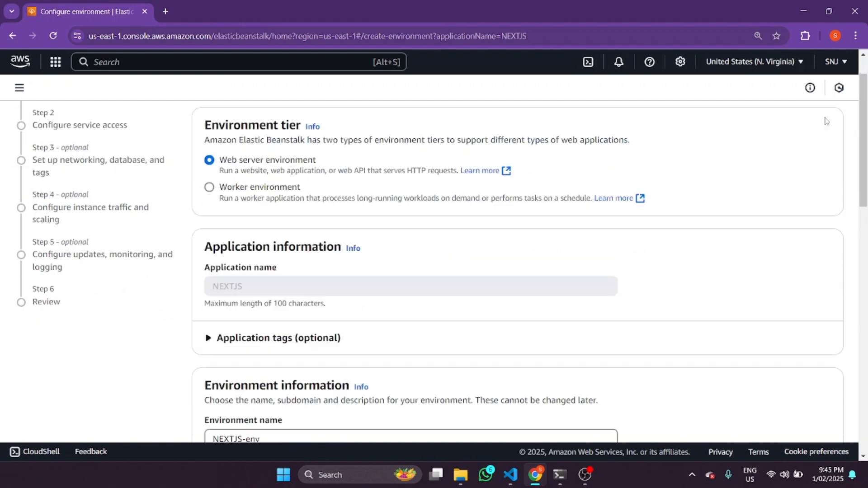
scroll(864, 120, down, 2)
mouse_move(867, 120)
mouse_down()
mouse_move(866, 105)
mouse_move(851, 119)
mouse_up()
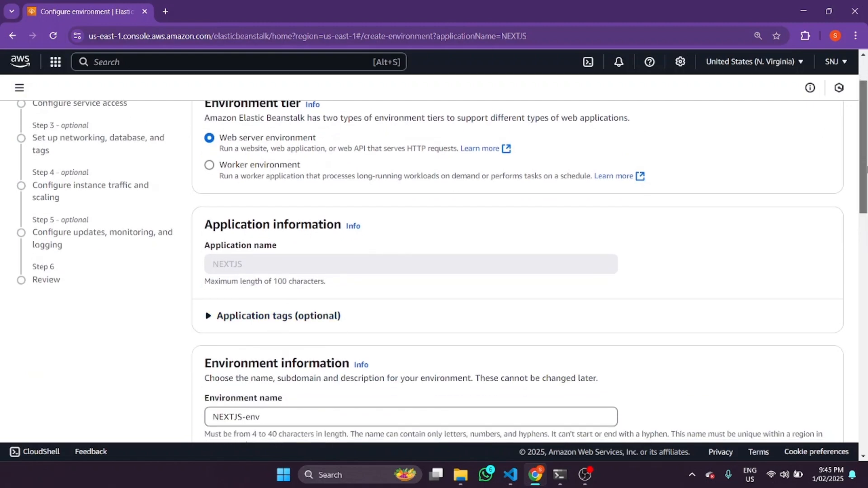
scroll(261, 335, down, 2)
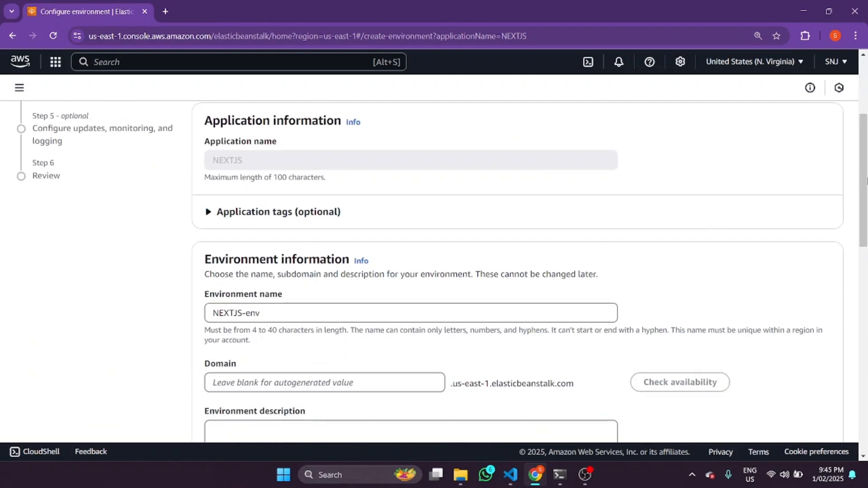
scroll(867, 181, down, 2)
Name the environment Debugging-NEXTJS-env
double_click(248, 214)
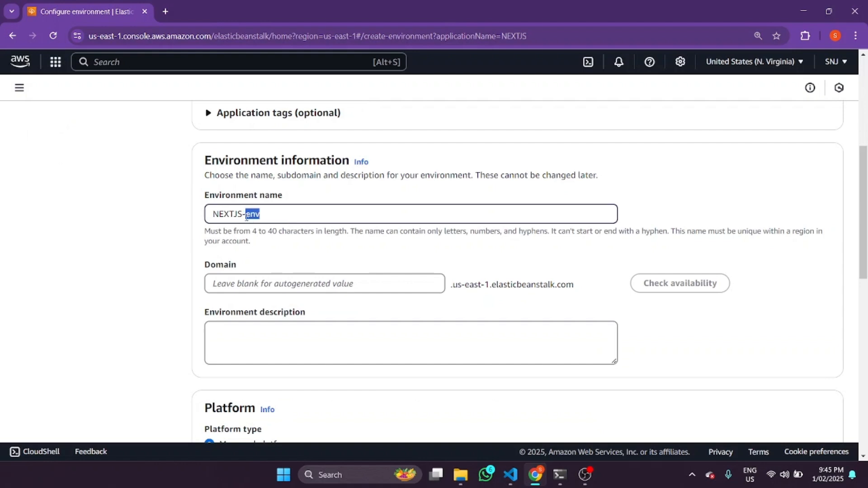
drag(244, 214, 166, 219)
text(De)
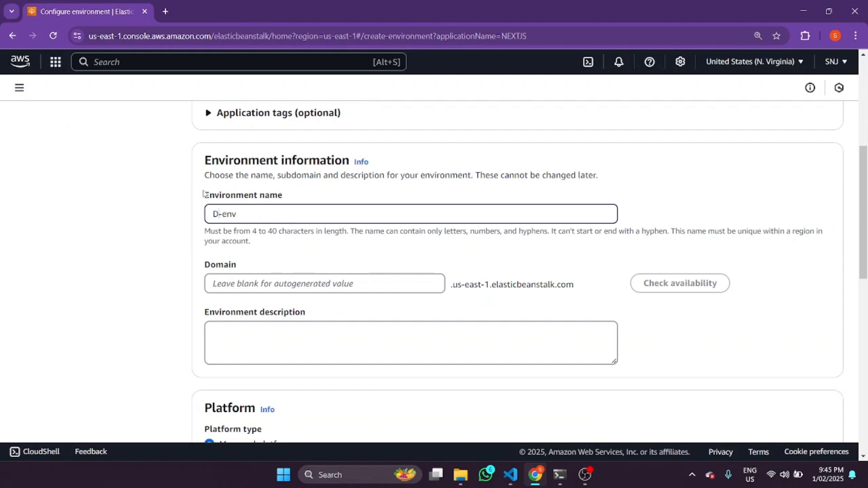
text(buggingNEXTJS)
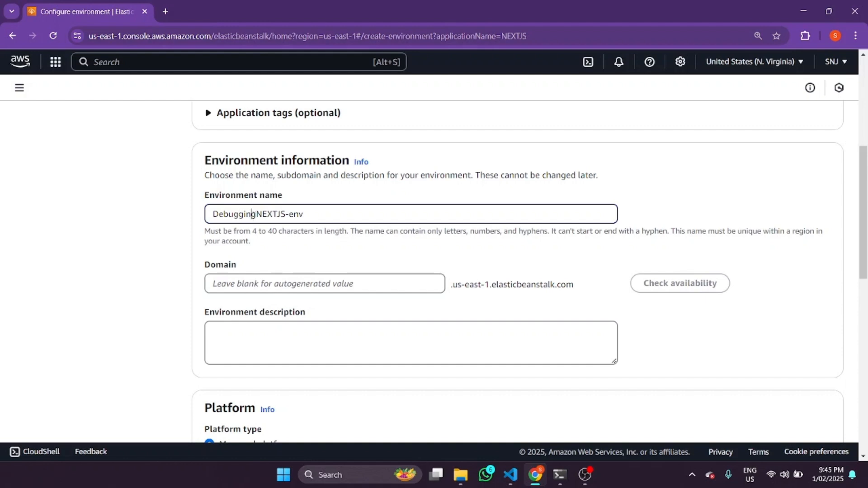
click(258, 214)
text(-)
Set the environment's domain to debugger-nextjs and check its availability
click(307, 280)
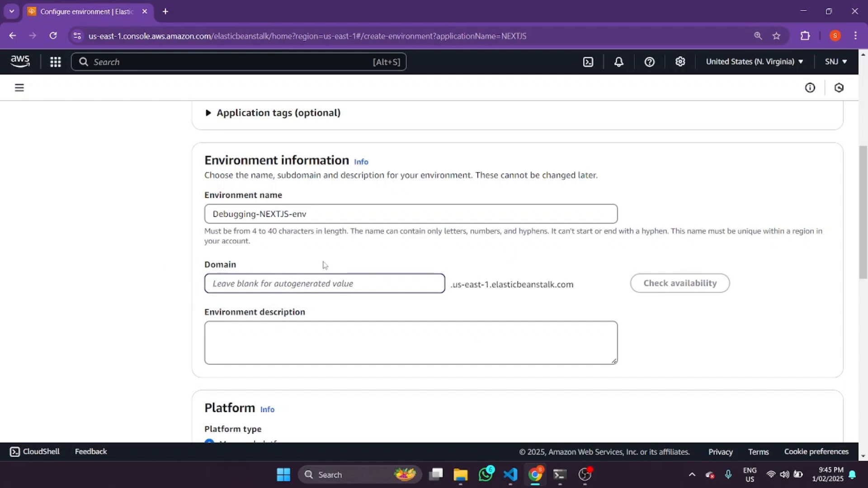
text(debugger)
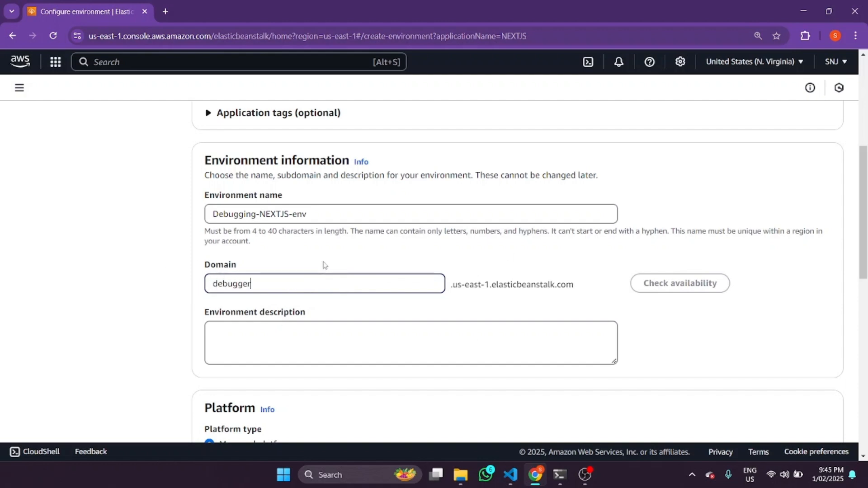
text(-nextjs)
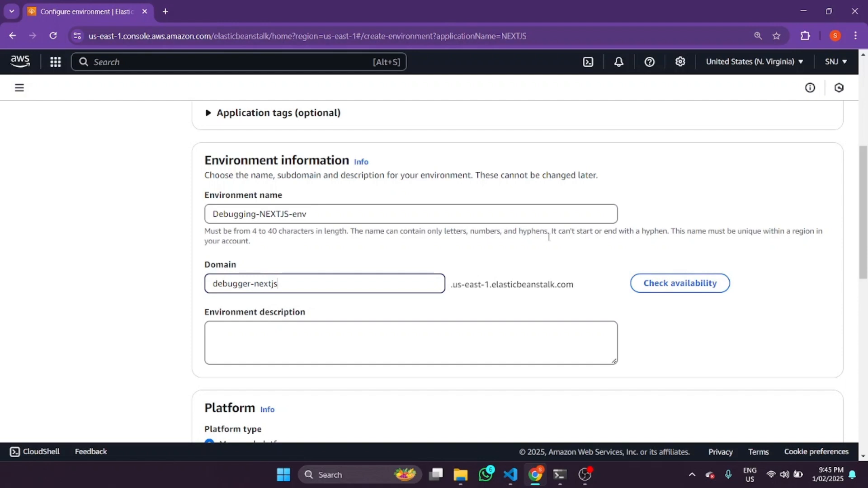
click(657, 283)
Enter the environment description "This is the debugging stage for our NEXTJS application"
scroll(278, 302, down, 1)
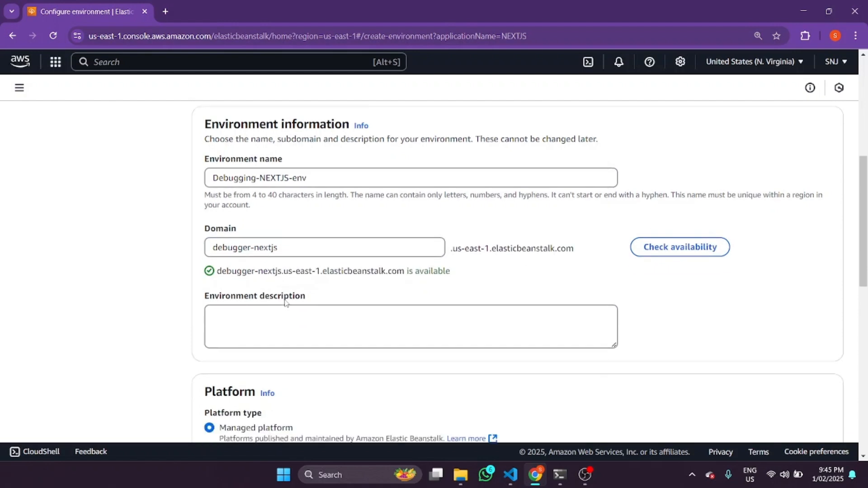
click(276, 298)
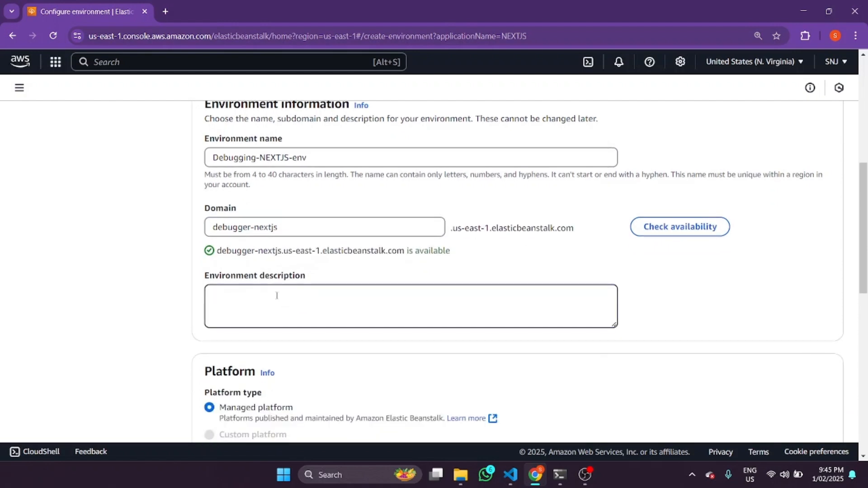
text(This is the debugging stag)
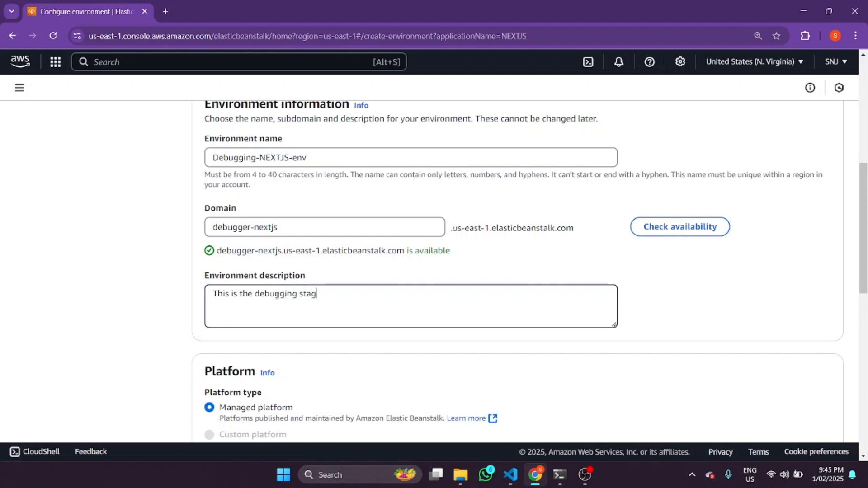
text(e for our NEXTJS application)
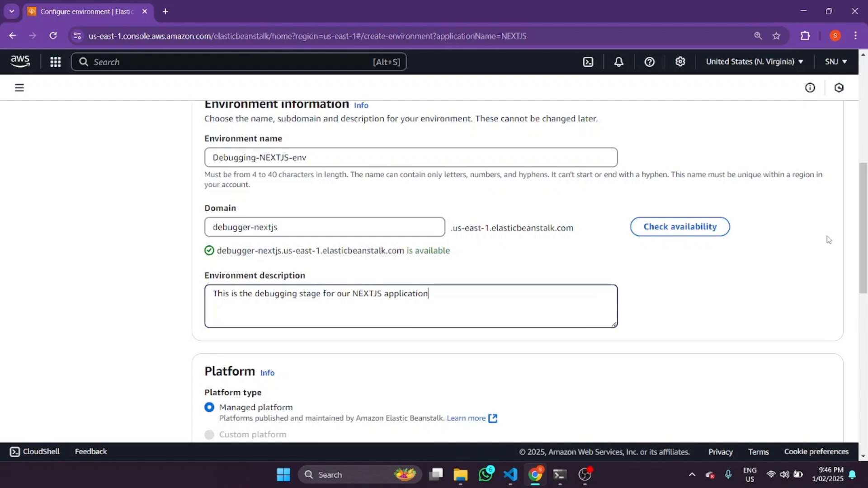
Set the managed platform to Node.js, branch Node.js 22 running on 64bit Amazon Linux 2023, version 6.4.2 (Recommended)
scroll(829, 240, down, 3)
click(262, 319)
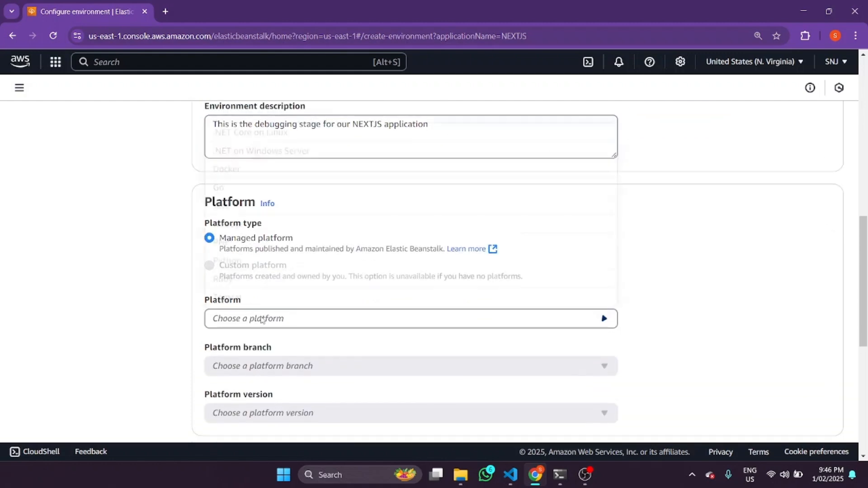
click(238, 223)
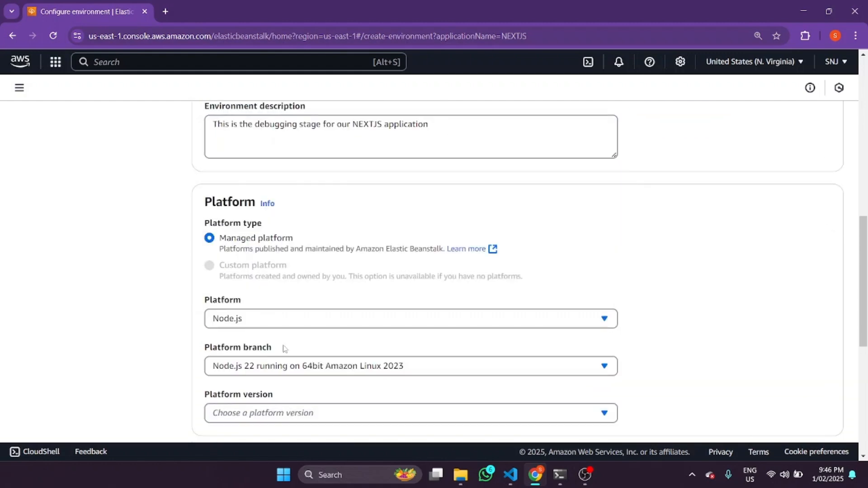
scroll(284, 348, down, 1)
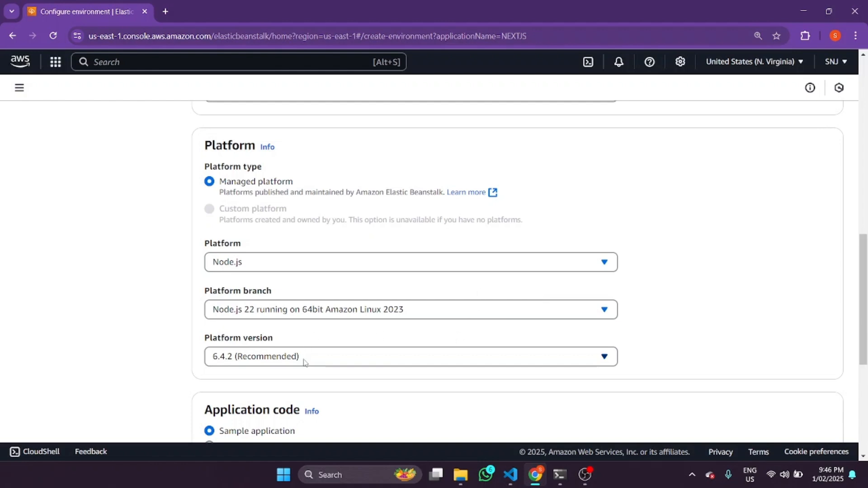
scroll(361, 294, down, 1)
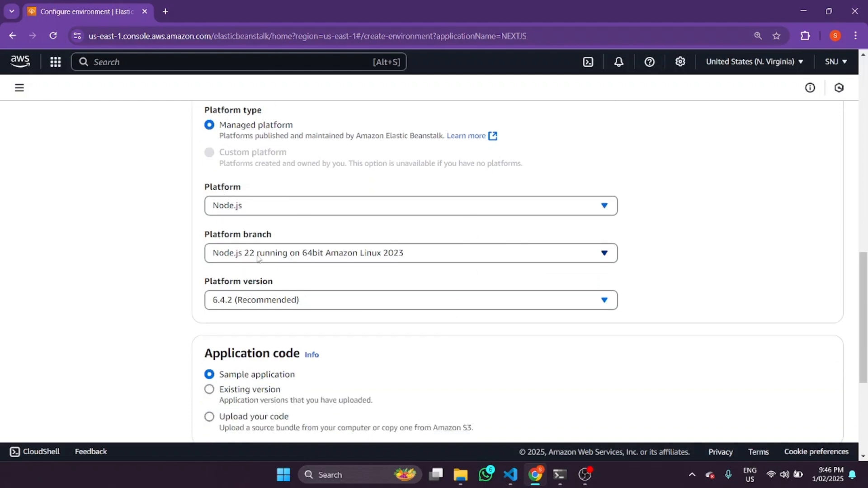
scroll(376, 325, down, 1)
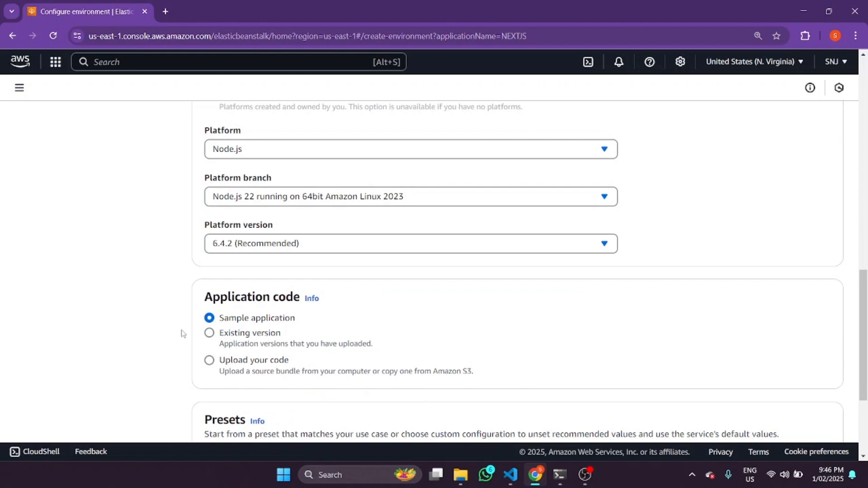
Set the application code source to Upload your code
click(210, 343)
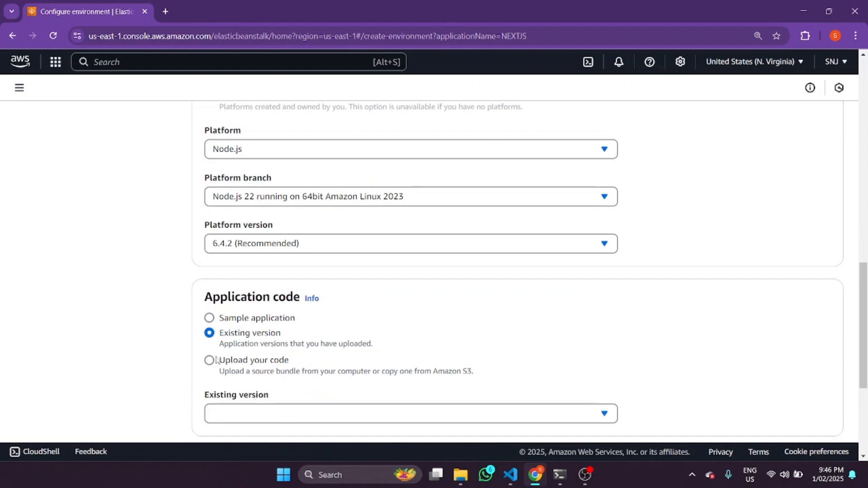
click(212, 360)
scroll(256, 350, down, 1)
scroll(256, 351, down, 2)
click(209, 219)
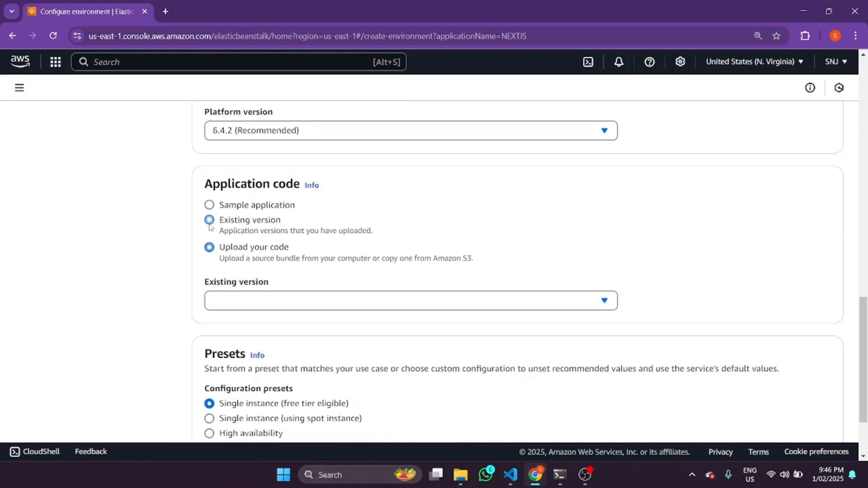
click(210, 248)
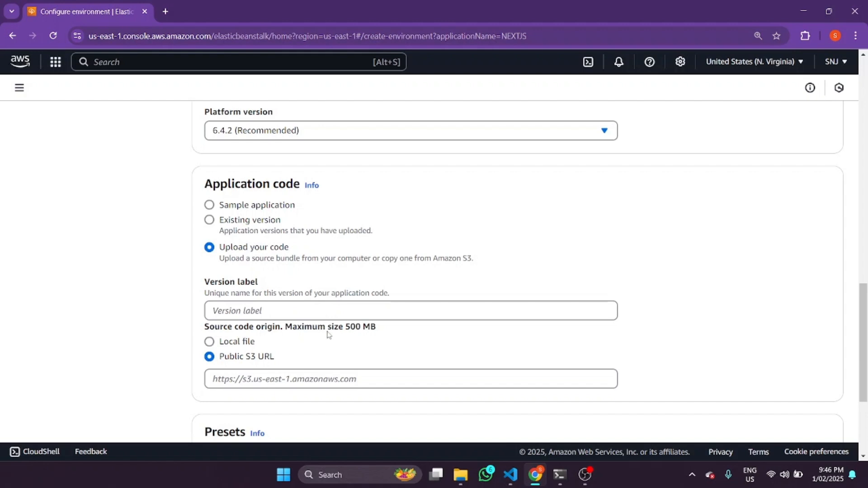
Label the application version v1 and set its source code origin to a local file
click(254, 312)
text(v1)
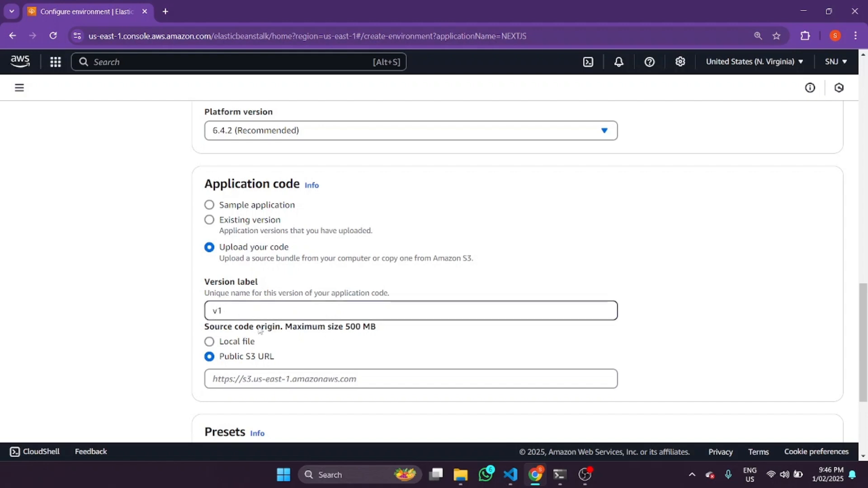
scroll(215, 312, down, 1)
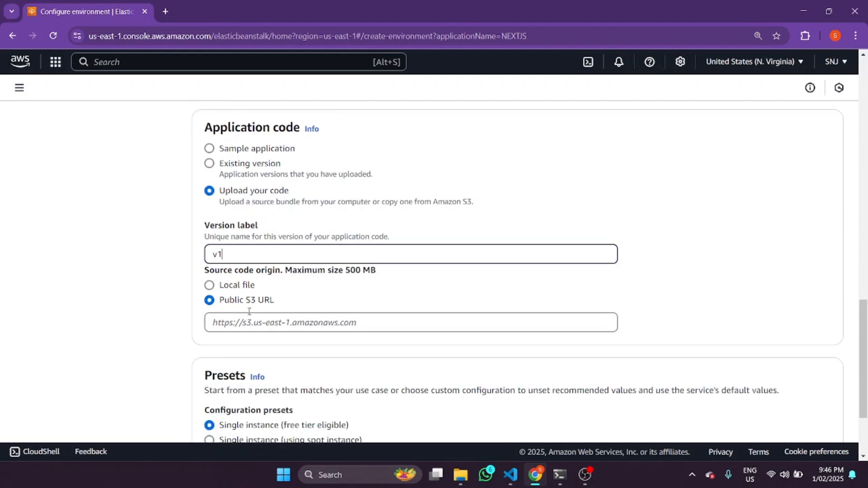
click(209, 286)
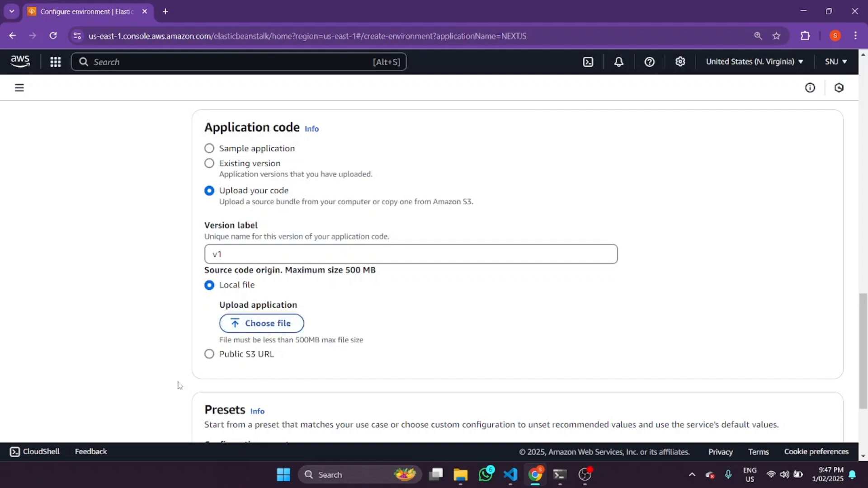
click(258, 328)
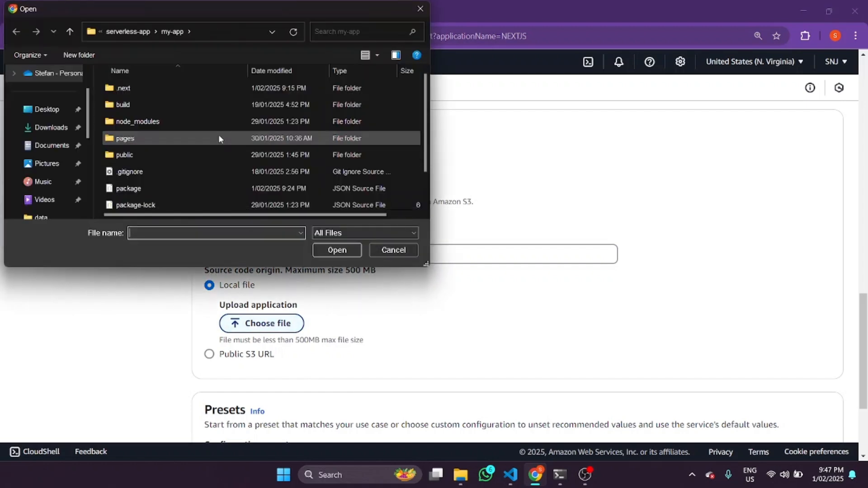
scroll(219, 136, down, 1)
click(420, 9)
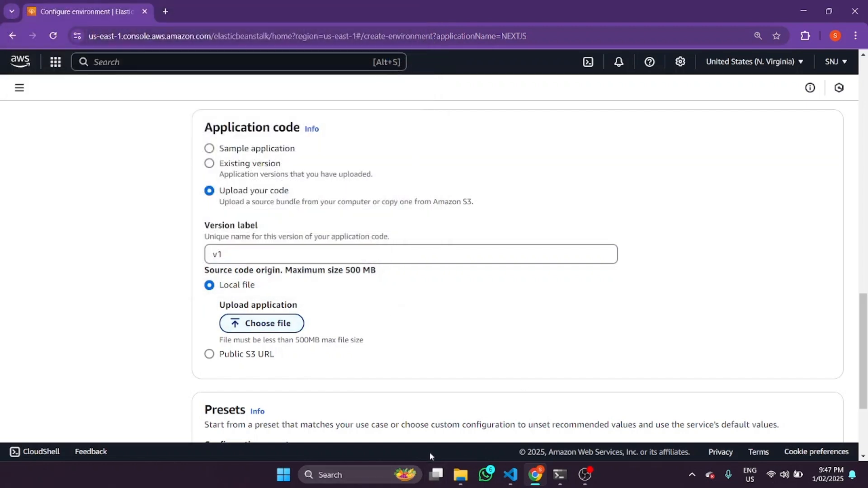
Switch to File Explorer, open my-app's package.json in VS Code, and examine the port option in its start script
click(460, 475)
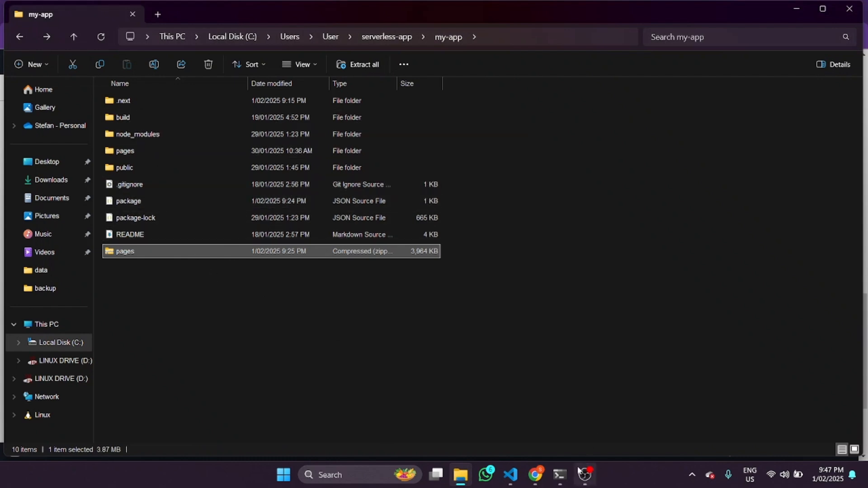
click(150, 206)
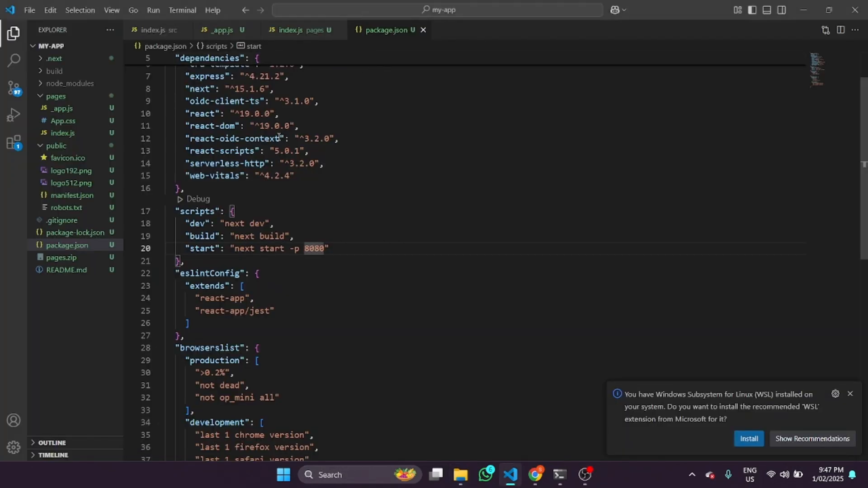
drag(235, 248, 326, 245)
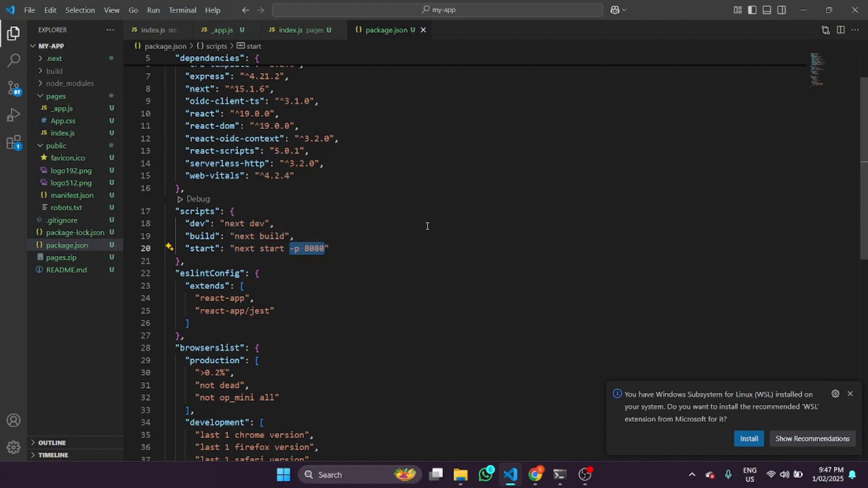
click(301, 248)
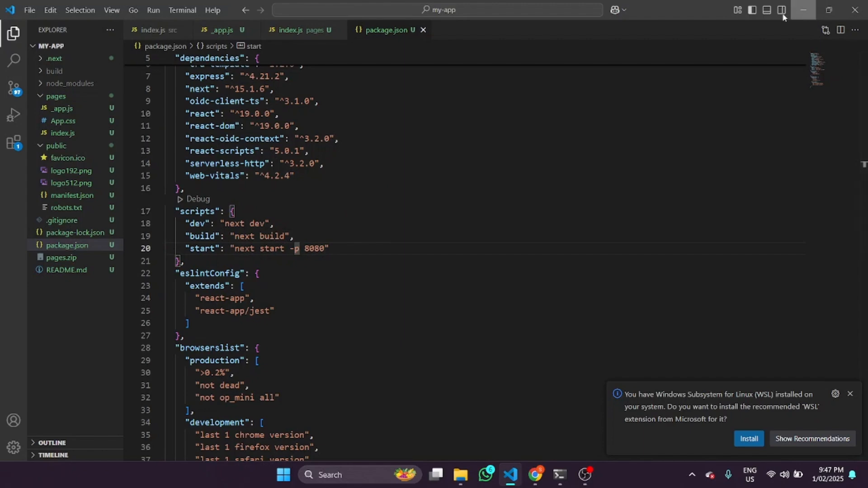
click(802, 8)
click(802, 8)
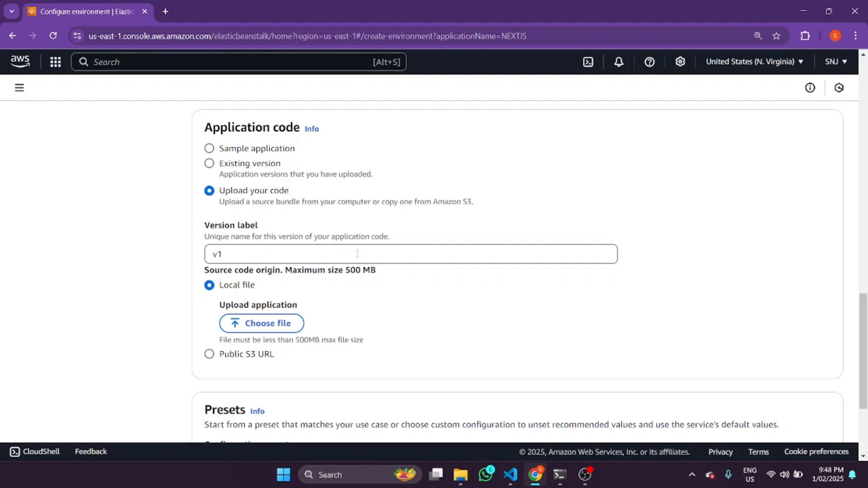
Switch to the Command Prompt to review the Next.js production build output for my-app, and return to the project folder
scroll(448, 255, down, 3)
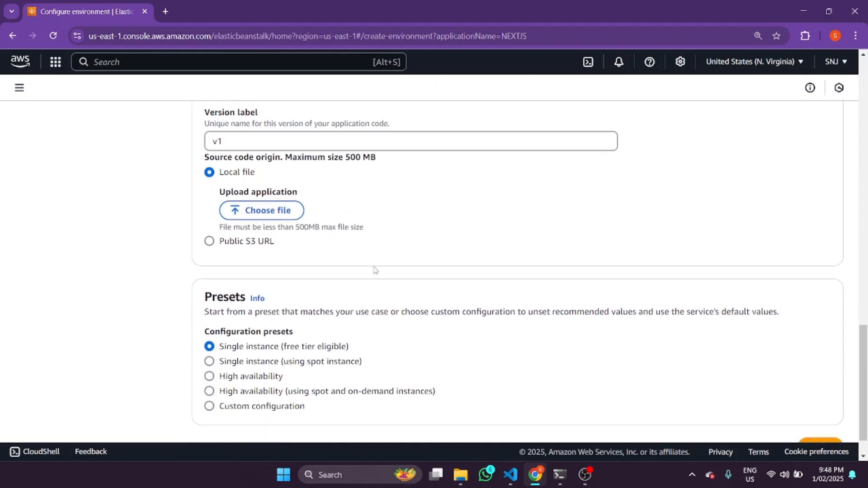
click(459, 475)
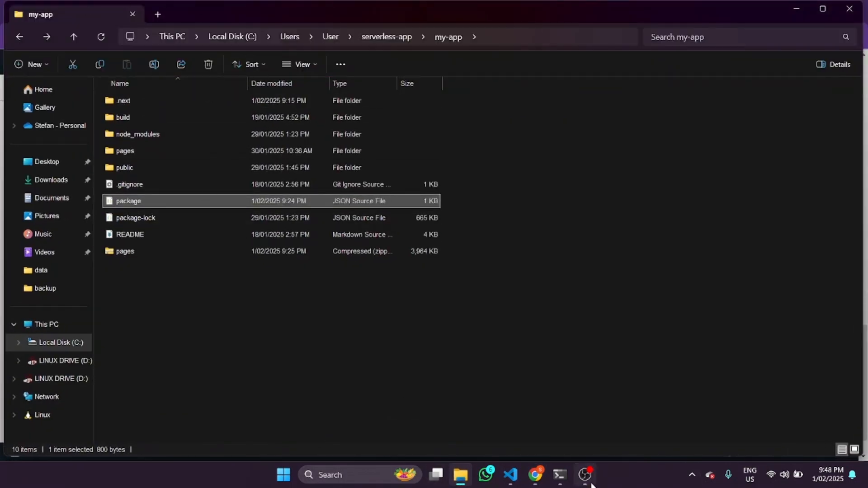
click(560, 475)
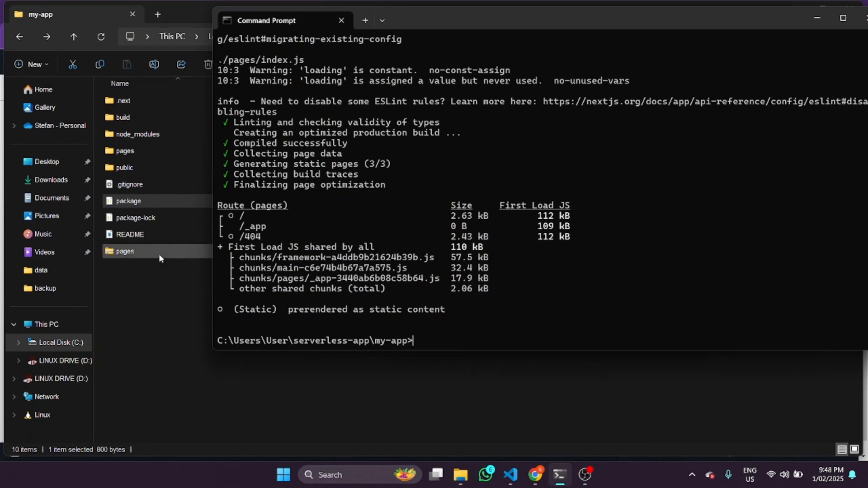
click(213, 271)
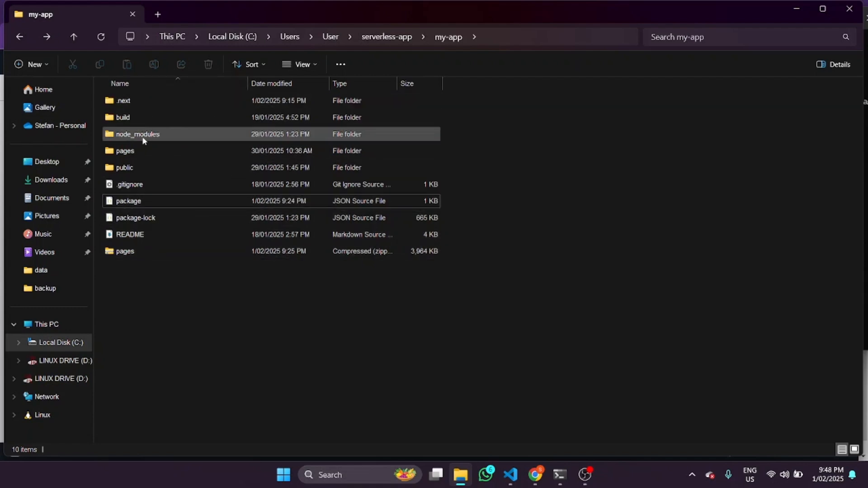
Select the my-app items from .next through README except node_modules to check the bundle contents, and return to the browser
click(146, 235)
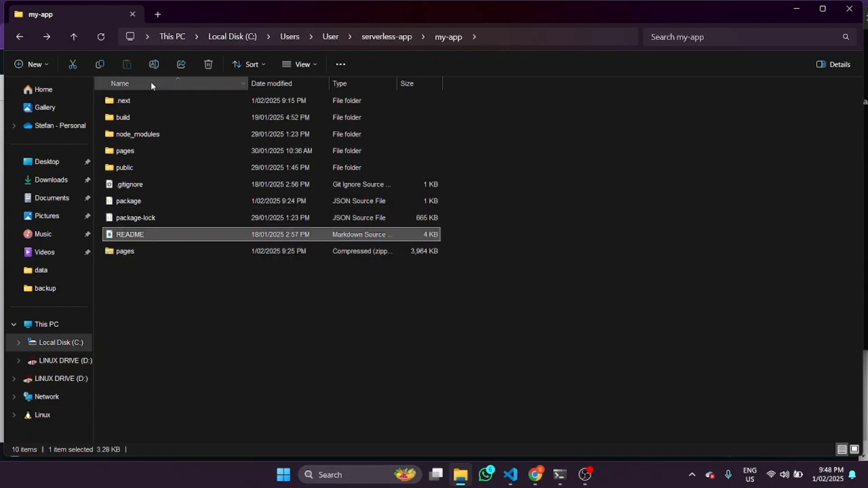
shift+click(151, 100)
ctrl+click(149, 134)
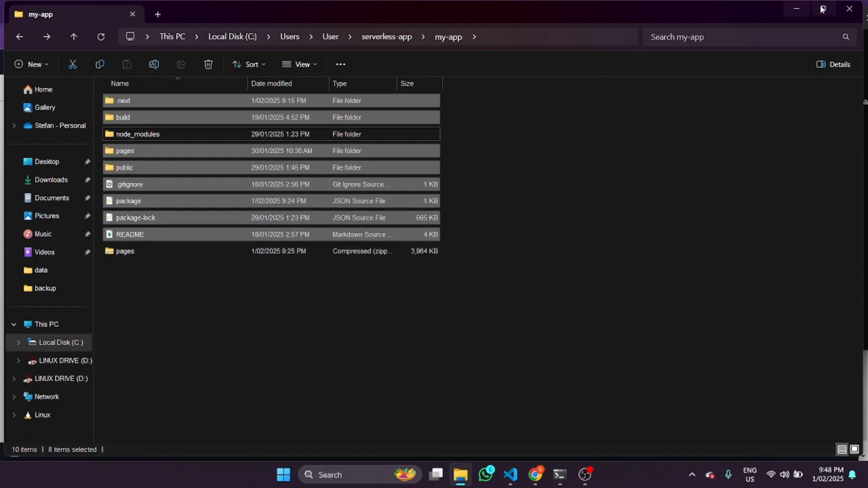
click(798, 9)
click(119, 231)
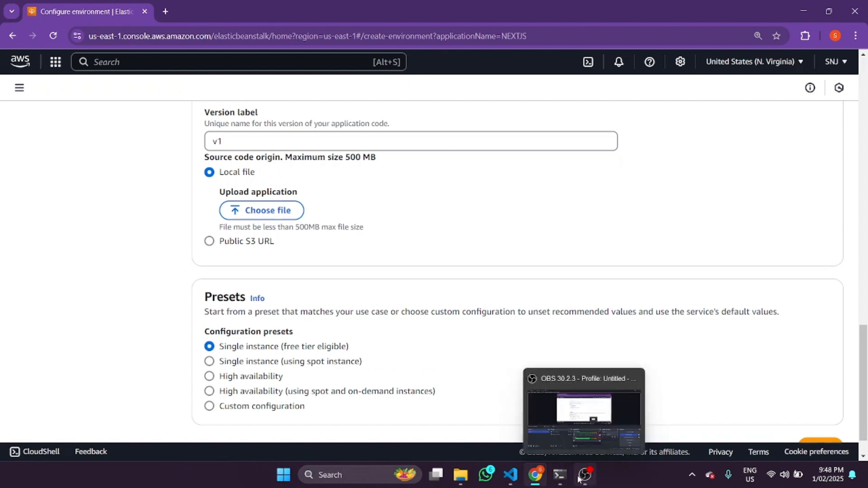
Upload the compressed pages file from the my-app folder as the application code
click(247, 212)
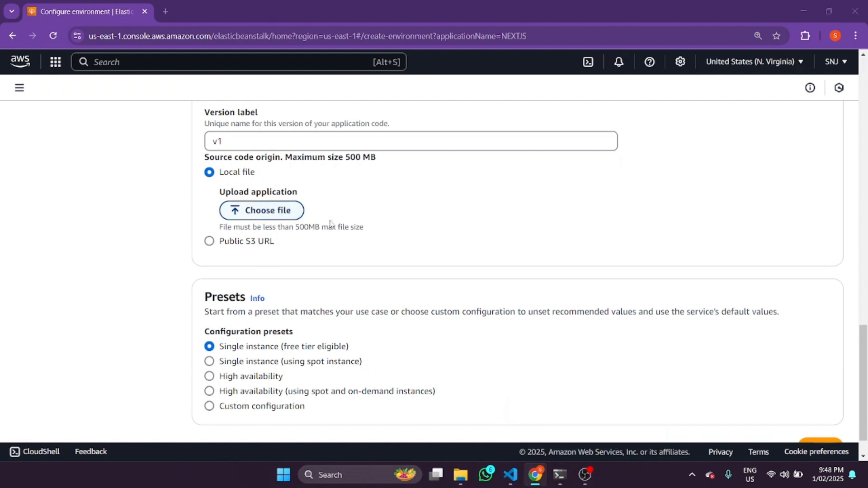
scroll(159, 151, down, 2)
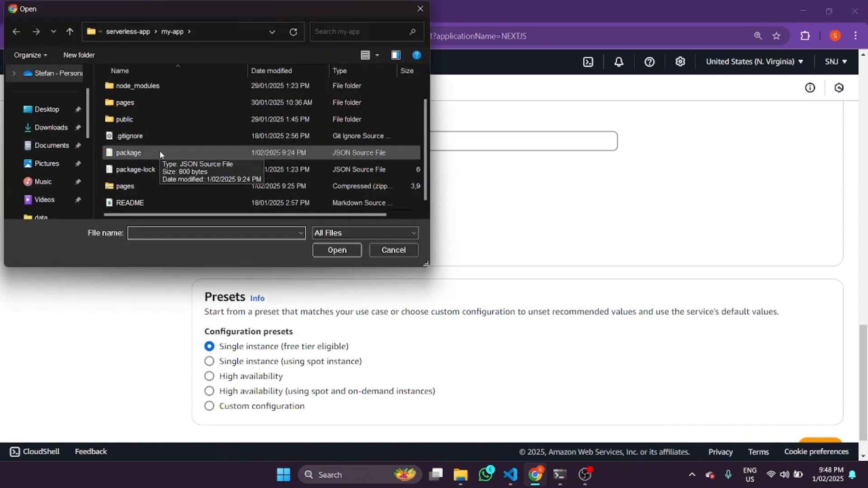
double_click(127, 187)
Choose the High availability (using spot and on-demand instances) preset and continue to service access configuration
scroll(415, 230, down, 2)
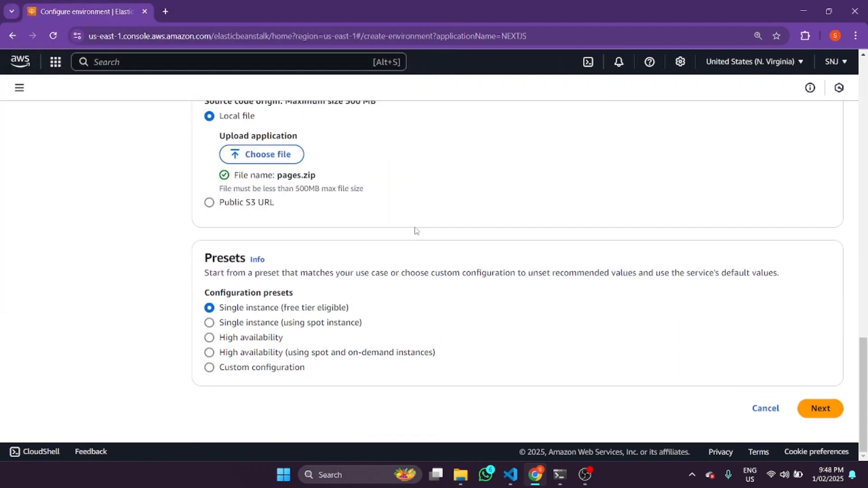
click(218, 353)
click(803, 412)
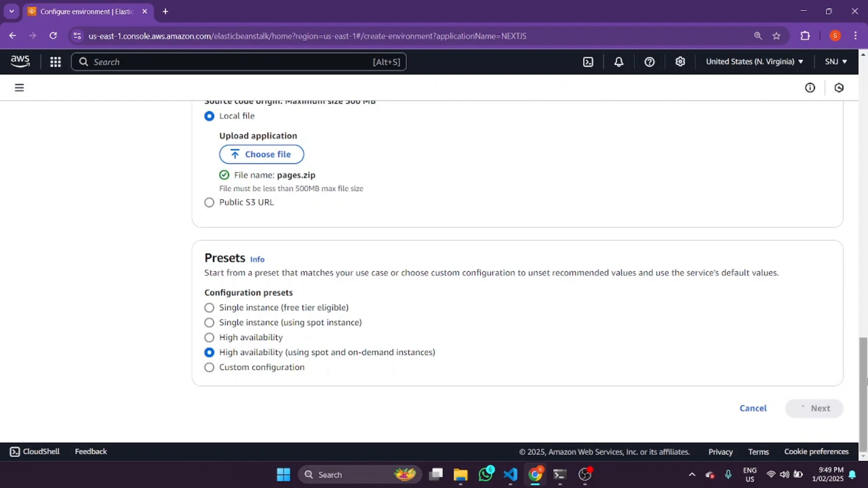
Set the existing service role and EC2 instance profile to SSM, and the EC2 key pair to Websavers
drag(864, 381, 867, 102)
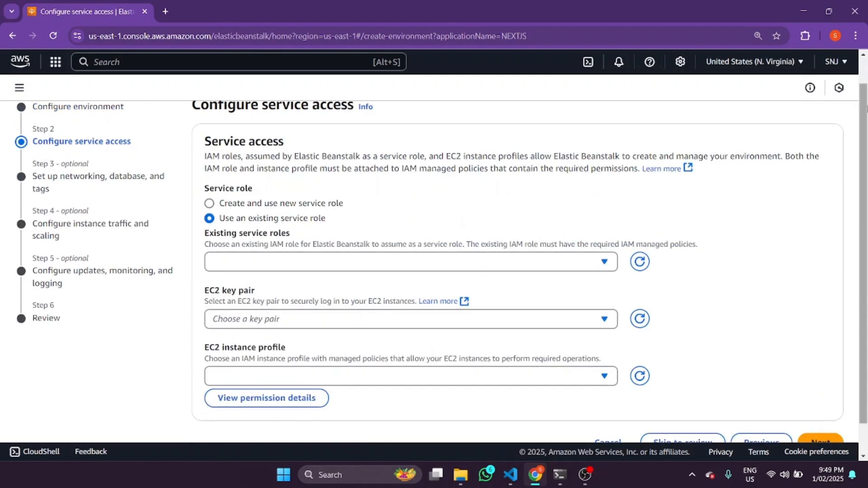
drag(867, 108, 866, 81)
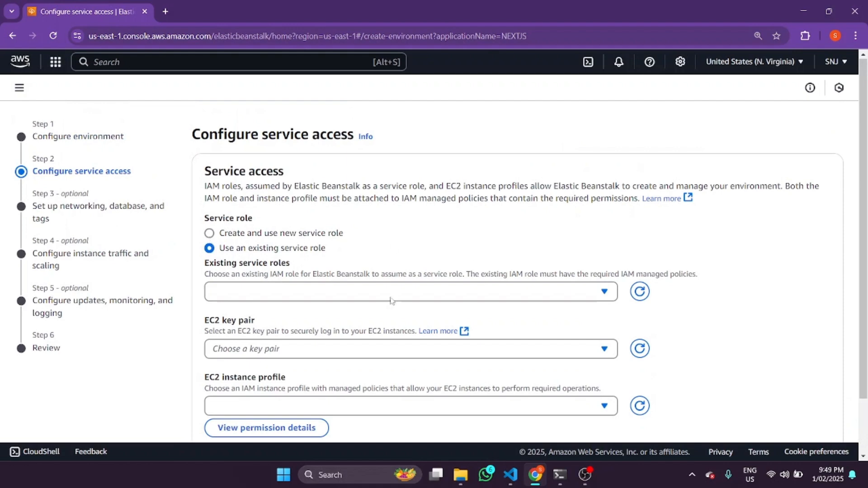
click(252, 295)
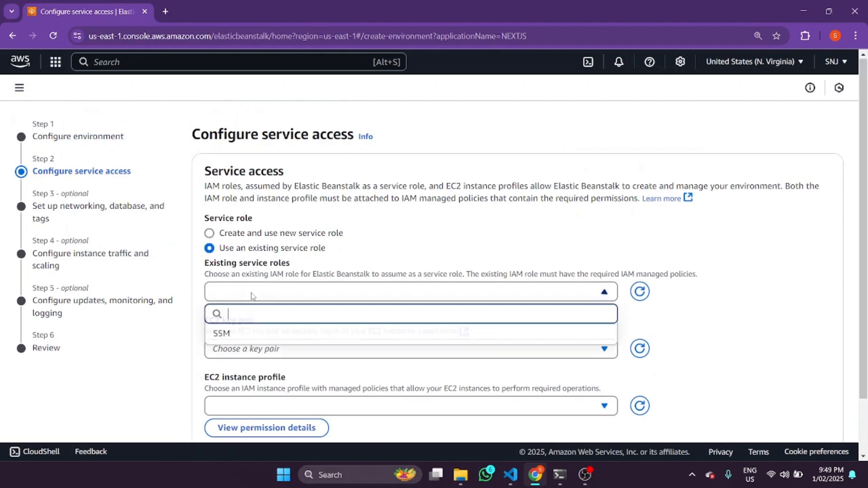
click(245, 334)
click(281, 352)
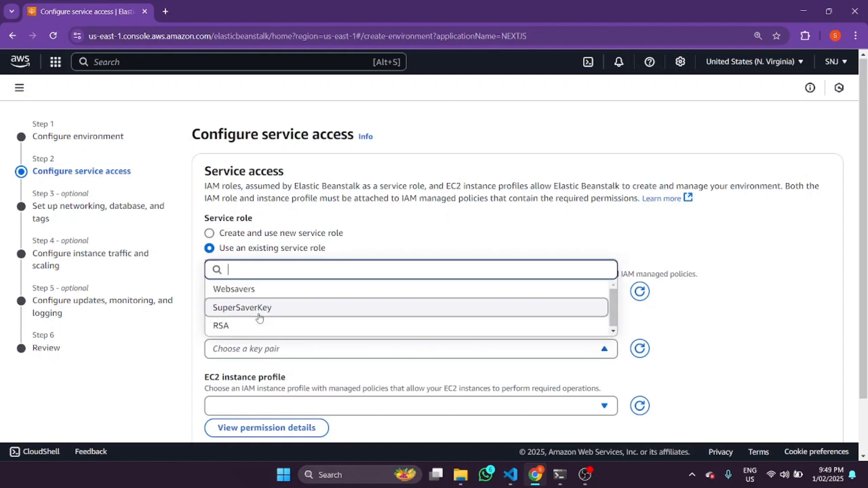
click(250, 288)
click(313, 407)
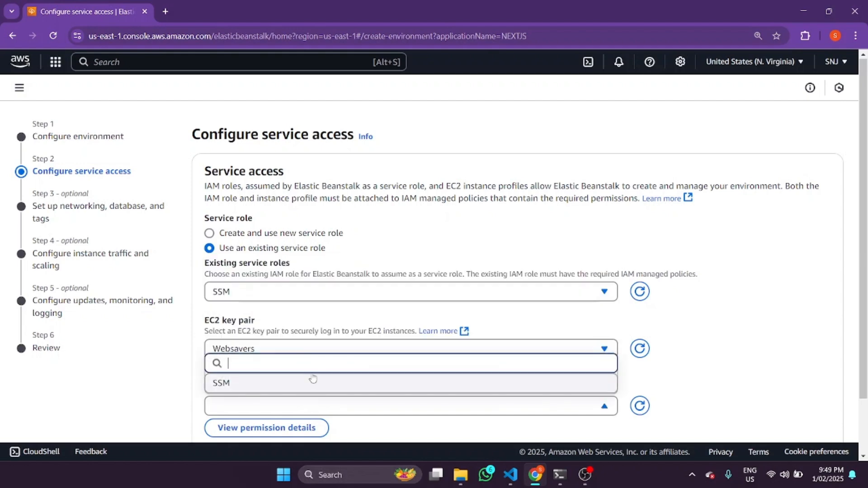
click(273, 388)
scroll(408, 385, down, 1)
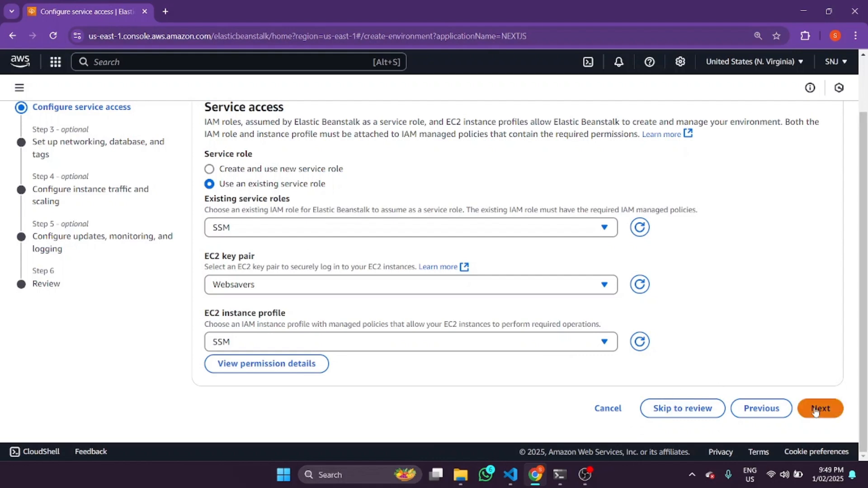
Continue to the networking configuration and choose the 172.31.0.0/16 VPC for the environment
click(816, 409)
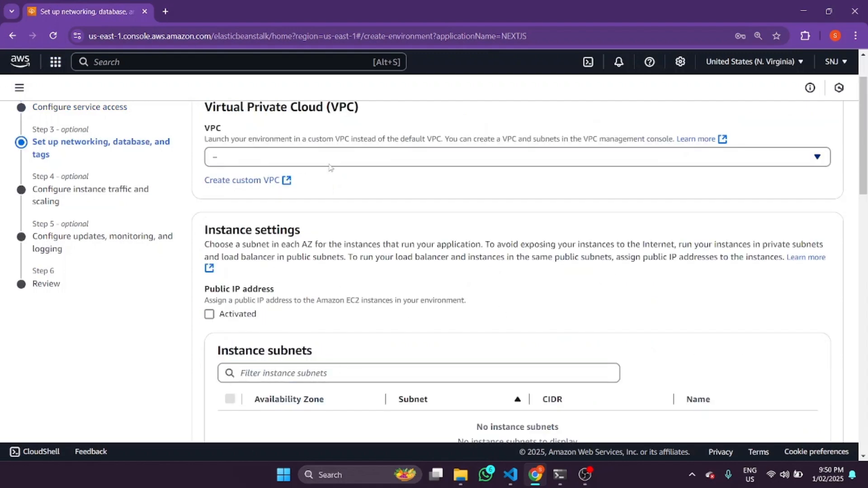
click(329, 163)
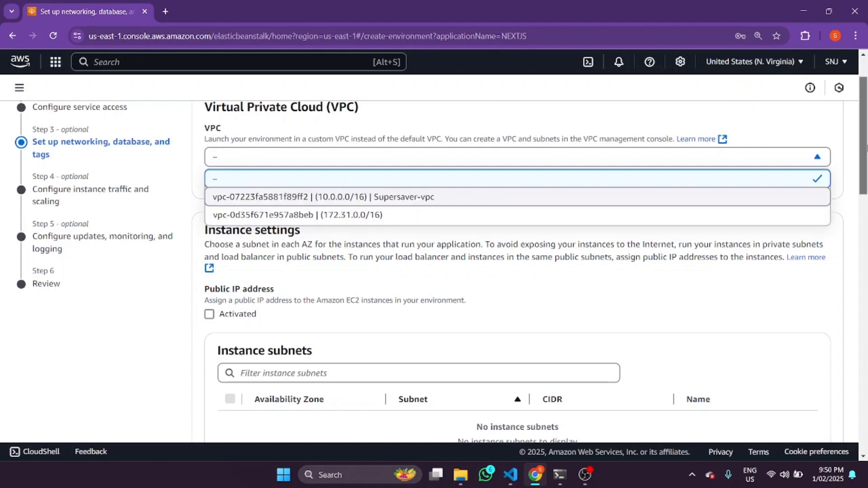
scroll(865, 163, down, 1)
click(535, 164)
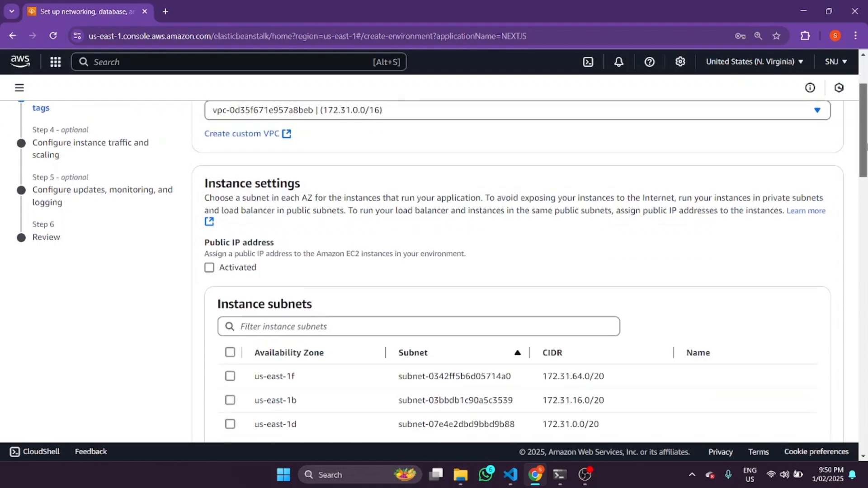
Activate the public IP address for the instances and select the us-east-1b and us-east-1a instance subnets
scroll(404, 189, down, 1)
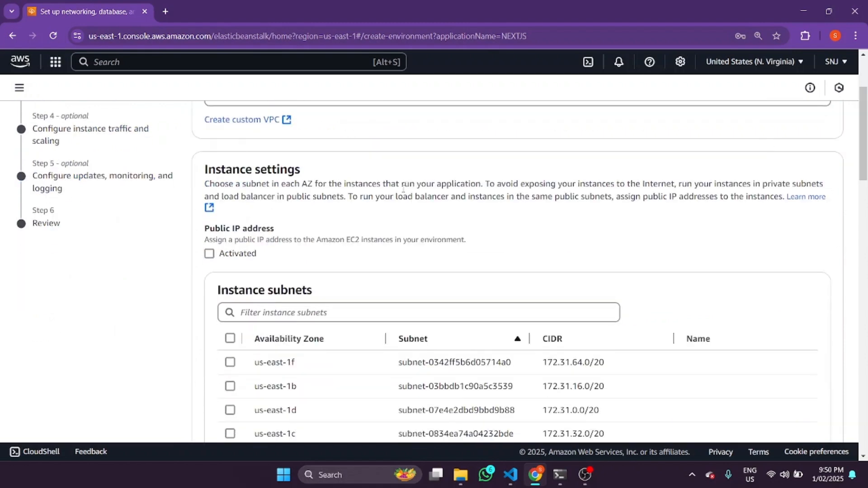
click(262, 253)
scroll(262, 227, down, 3)
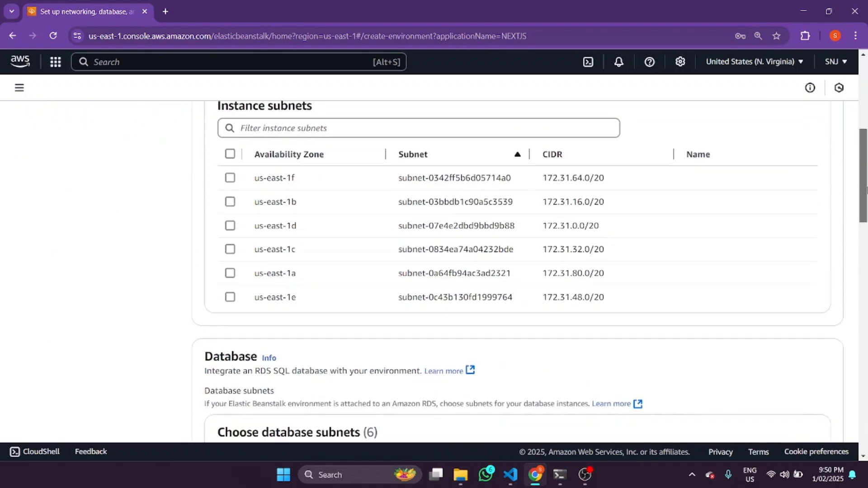
click(229, 203)
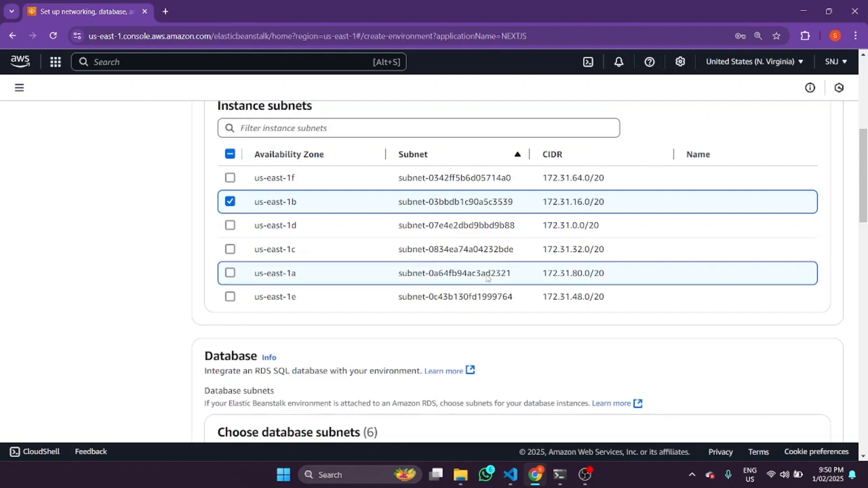
click(230, 274)
Skip the database and tag settings and continue to the instance traffic and scaling configuration
drag(864, 187, 863, 261)
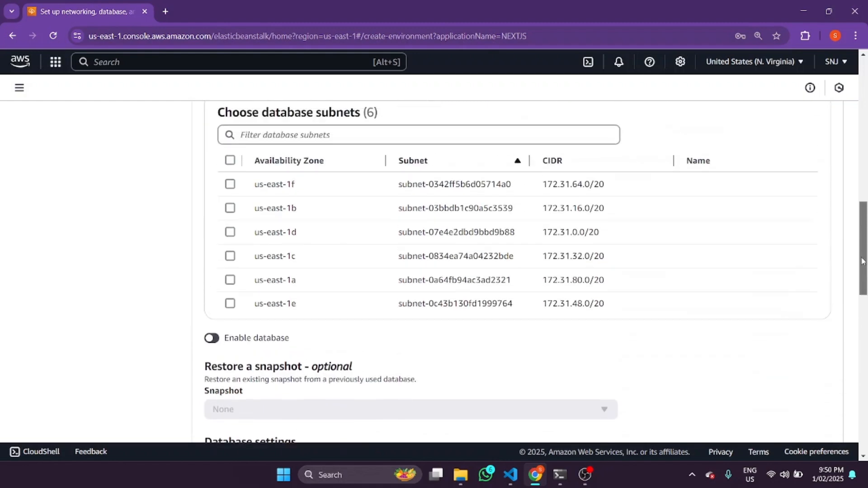
scroll(531, 261, down, 3)
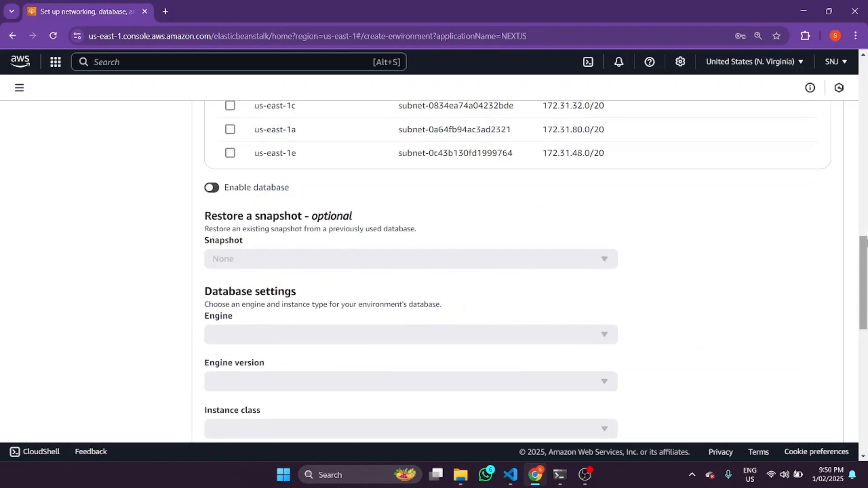
scroll(136, 205, down, 5)
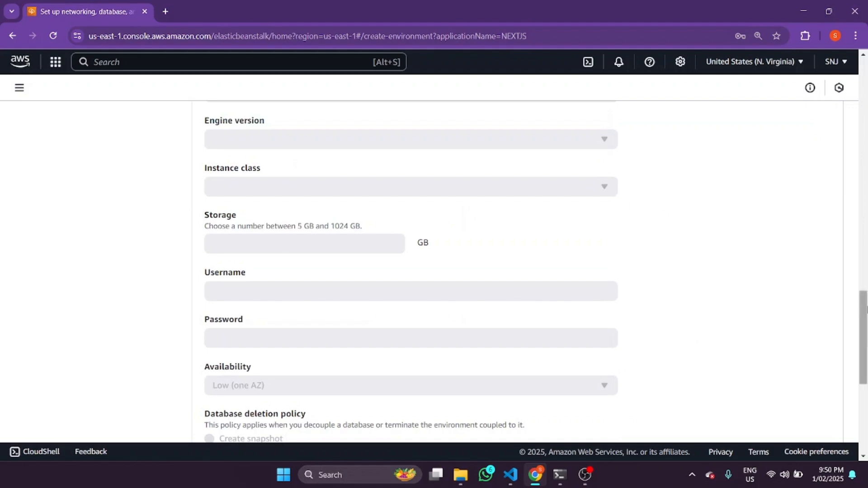
drag(864, 335, 861, 394)
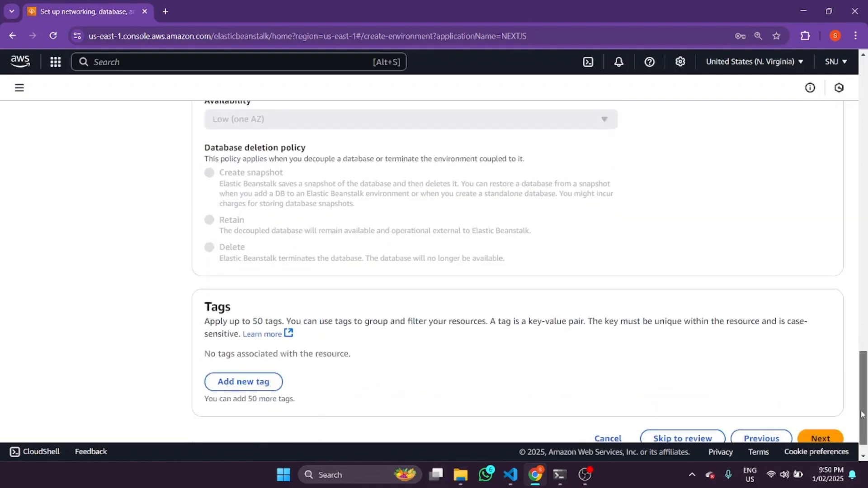
scroll(679, 362, down, 1)
click(816, 408)
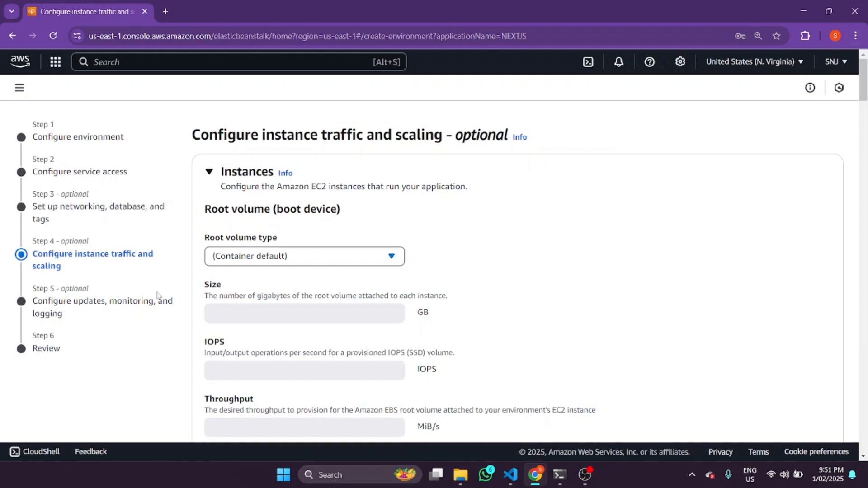
Switch the root volume type to General Purpose (SSD) and back to (Container default)
scroll(520, 271, down, 1)
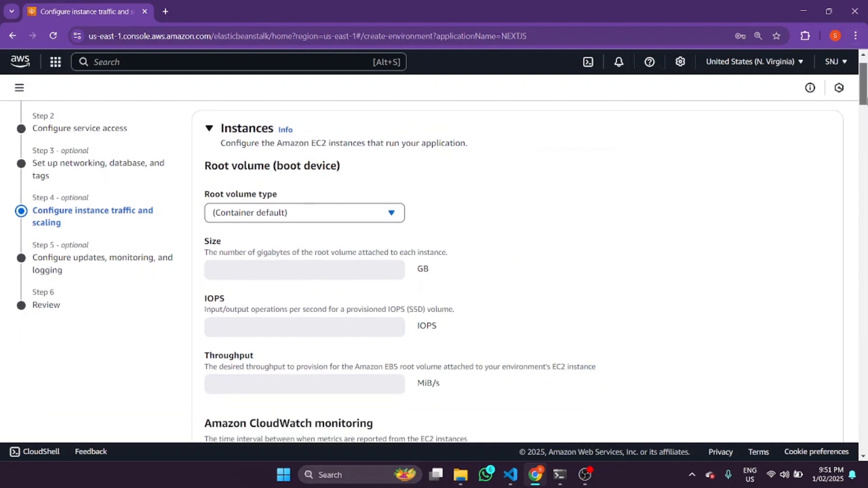
click(319, 219)
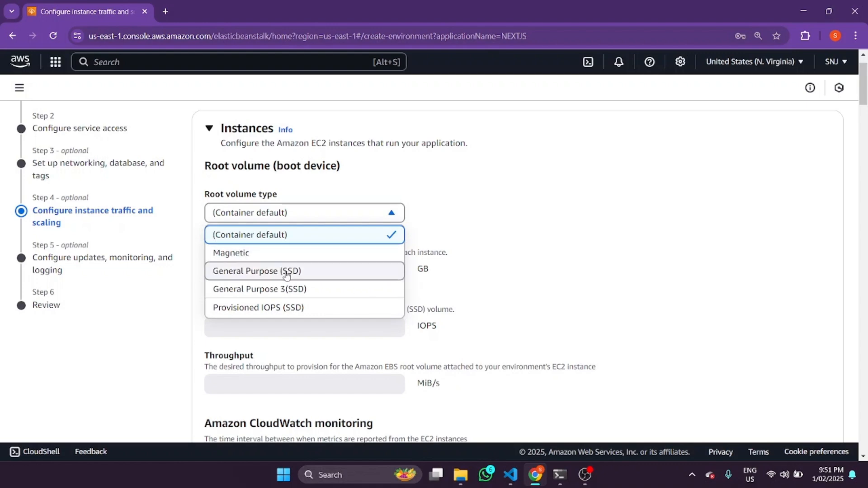
click(362, 271)
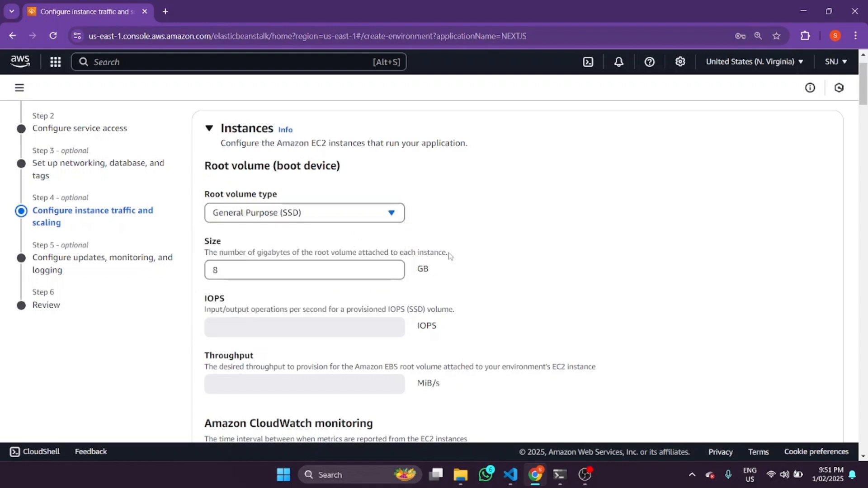
scroll(450, 254, down, 2)
scroll(450, 258, down, 1)
scroll(362, 217, up, 3)
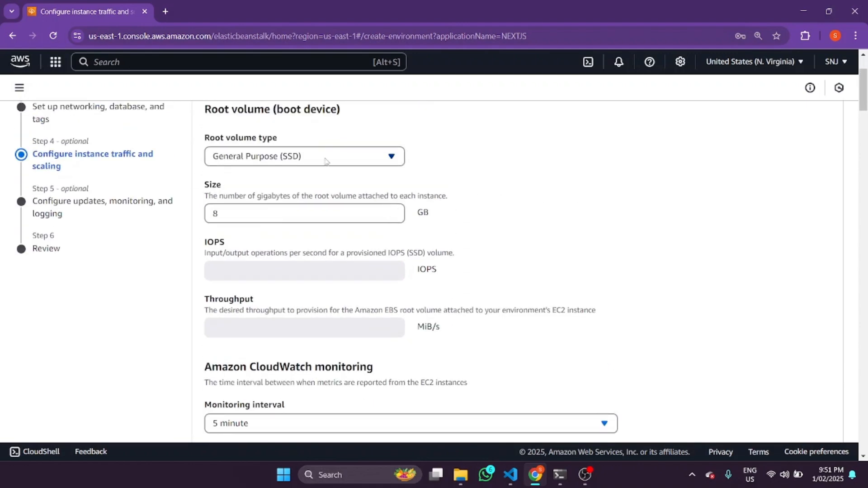
click(317, 158)
click(251, 183)
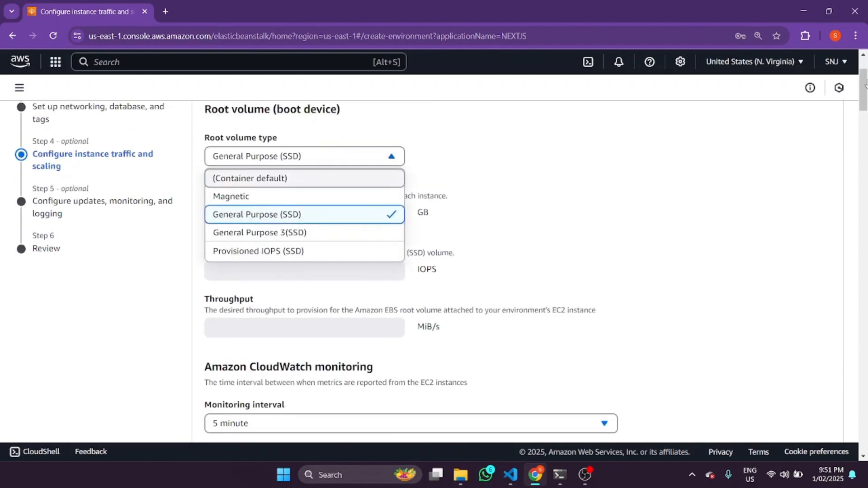
Assign the default EC2 security group to the environment's instances
drag(865, 102, 855, 146)
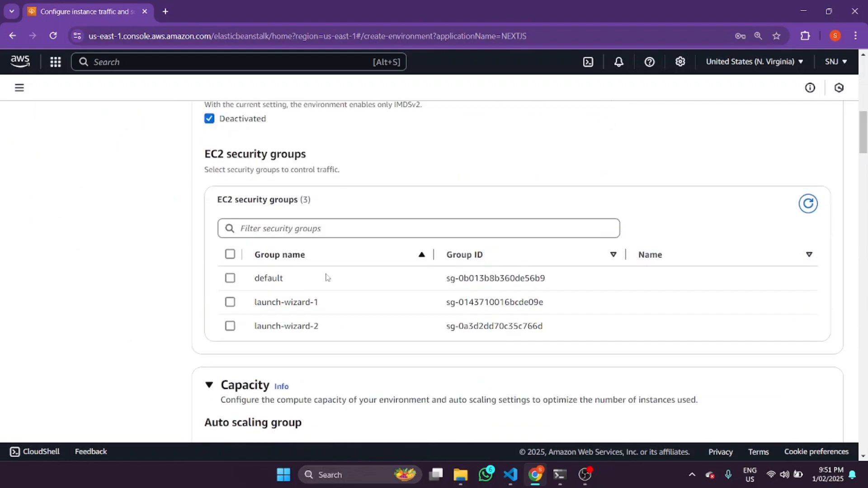
click(230, 279)
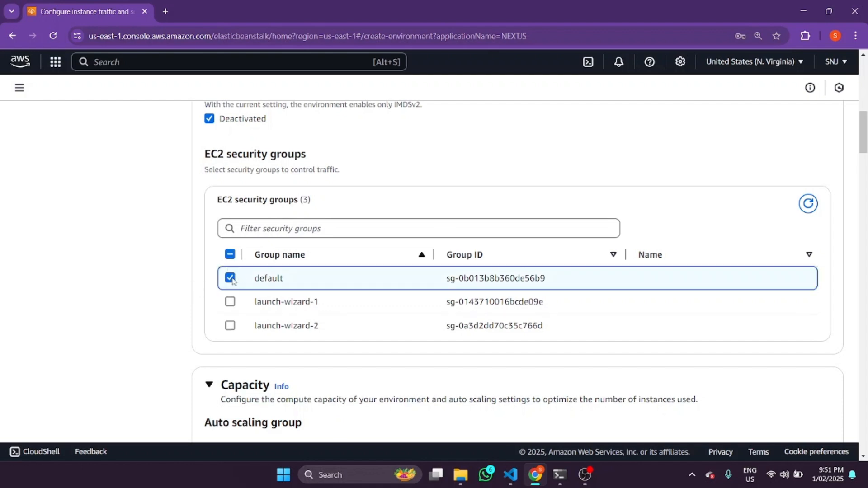
click(231, 279)
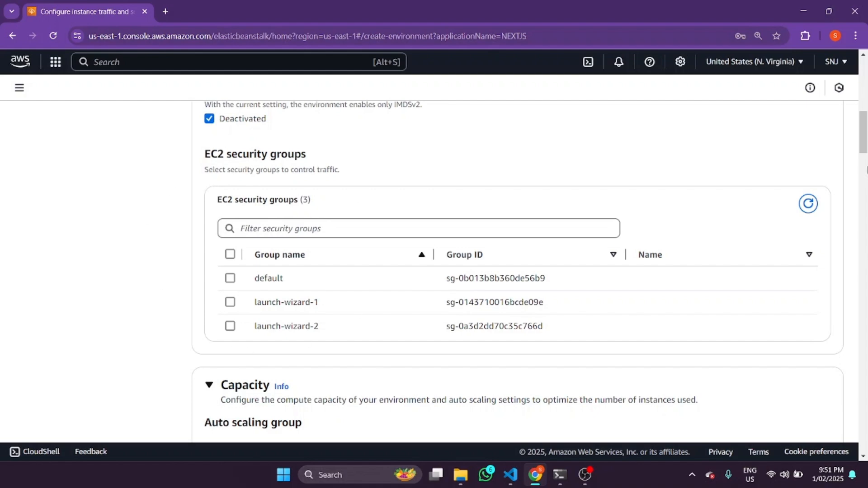
drag(867, 138, 867, 142)
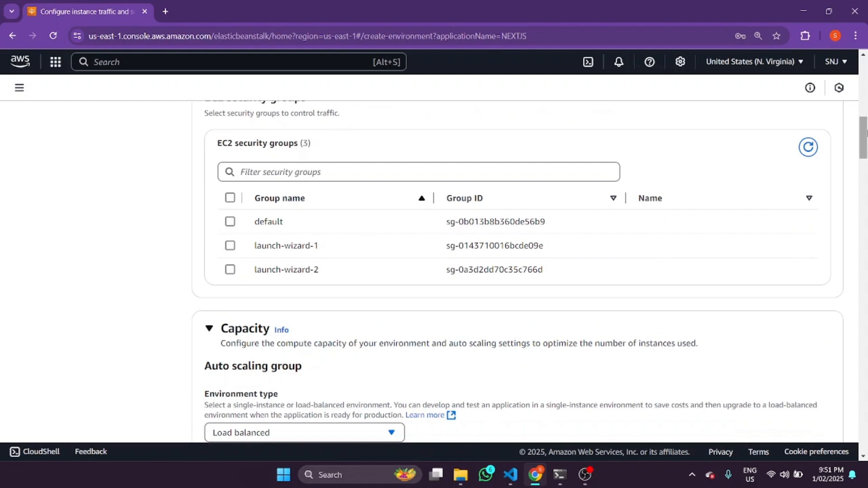
mouse_move(863, 136)
mouse_down()
mouse_move(864, 152)
mouse_move(864, 142)
mouse_up()
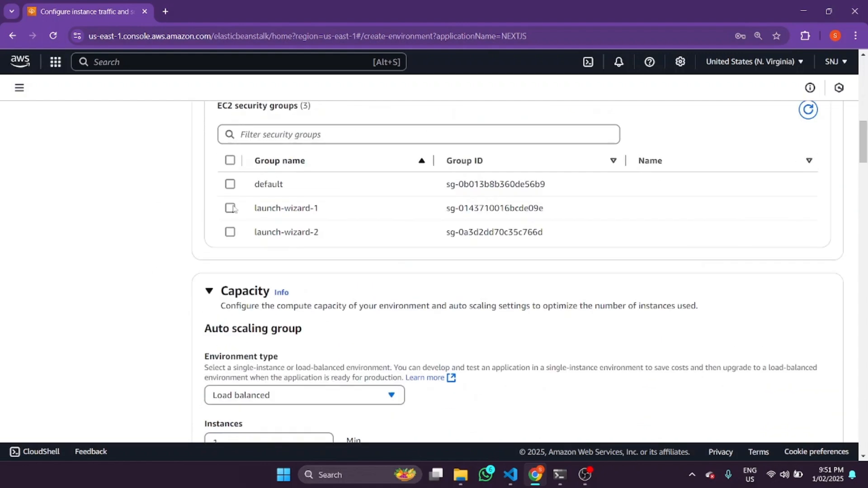
click(230, 185)
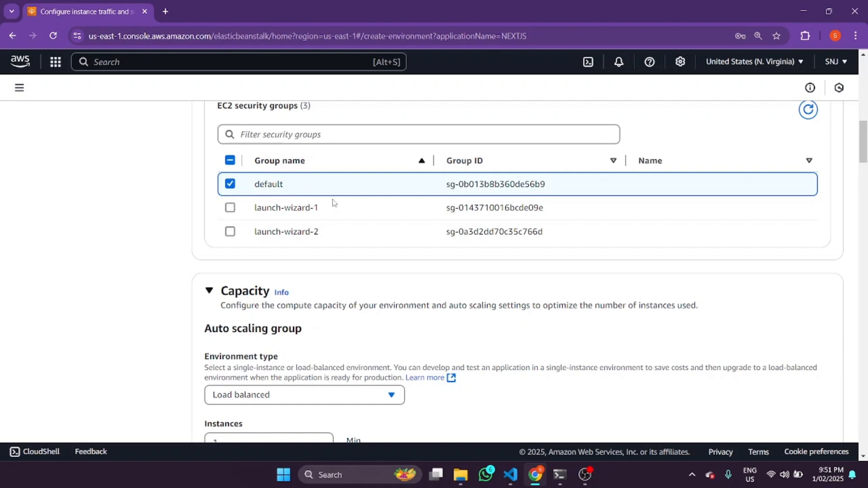
scroll(181, 294, up, 4)
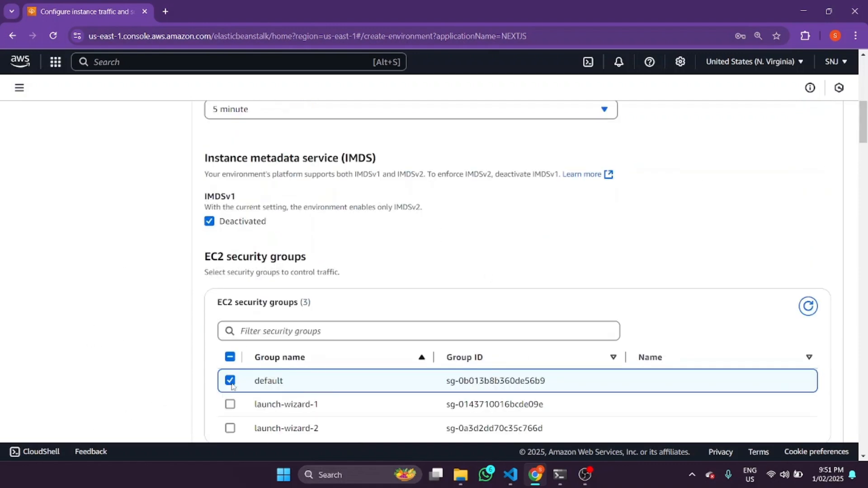
Set the Auto Scaling group's spot allocation strategy to Price capacity optimized
scroll(267, 166, down, 8)
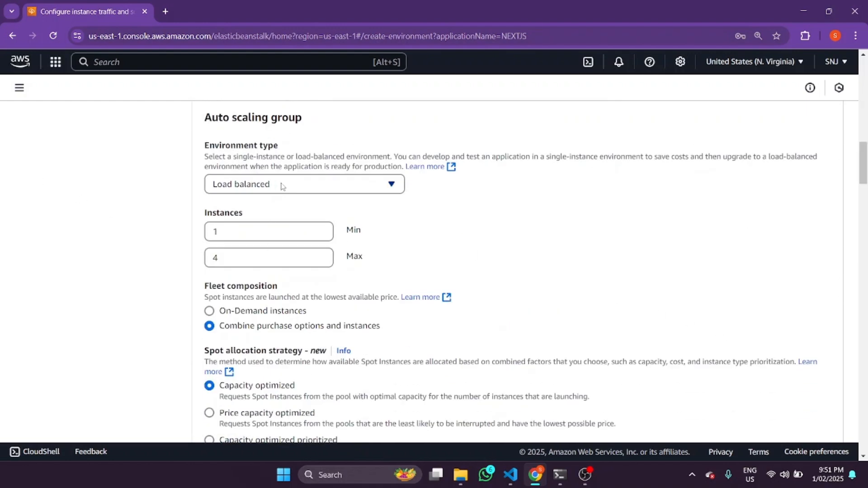
scroll(864, 174, down, 2)
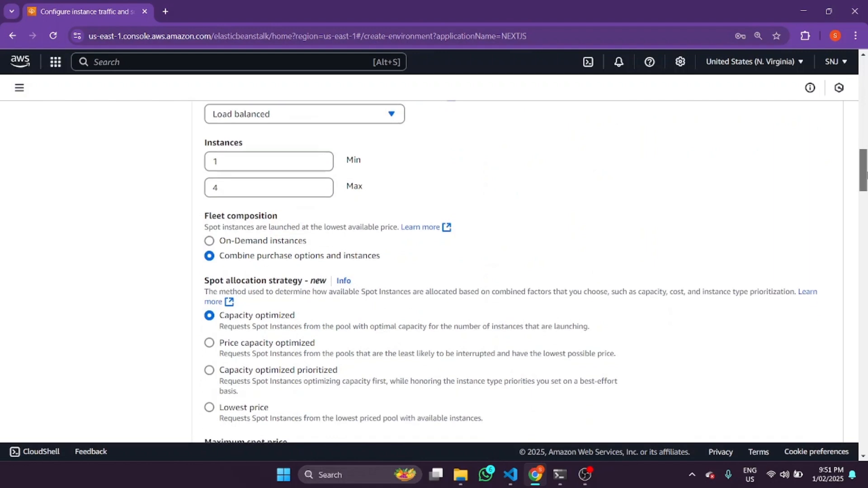
scroll(864, 174, up, 2)
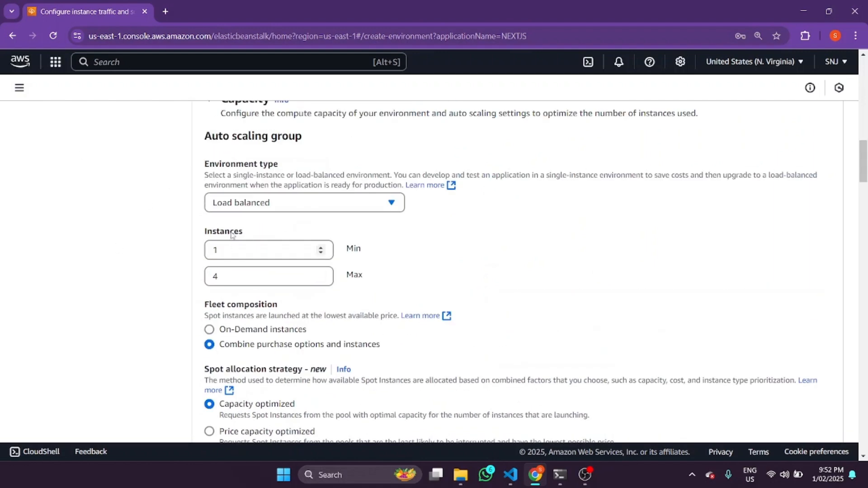
drag(241, 282, 207, 278)
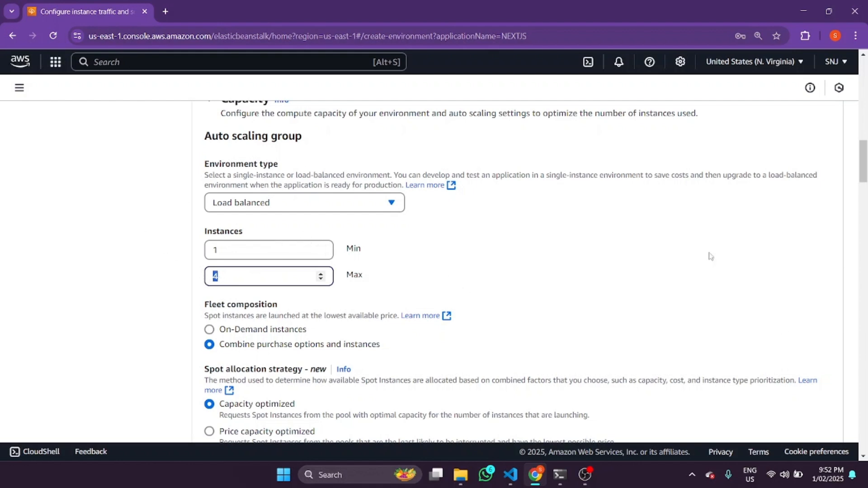
scroll(394, 207, down, 3)
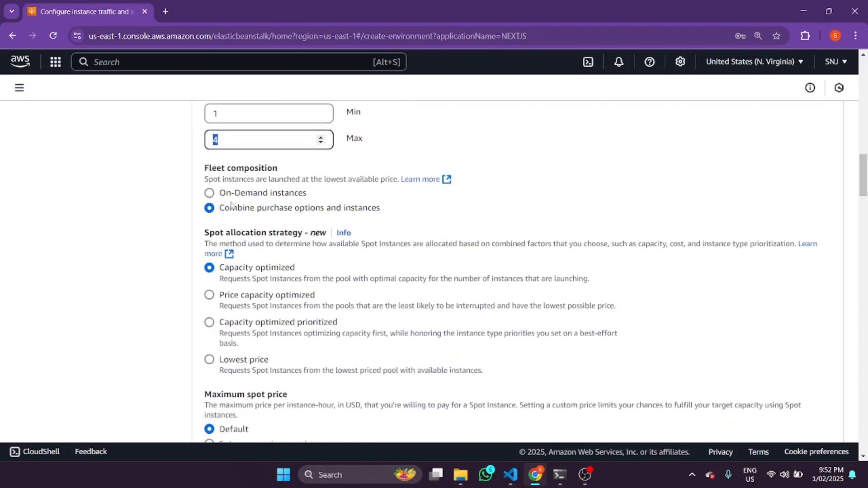
scroll(865, 190, down, 2)
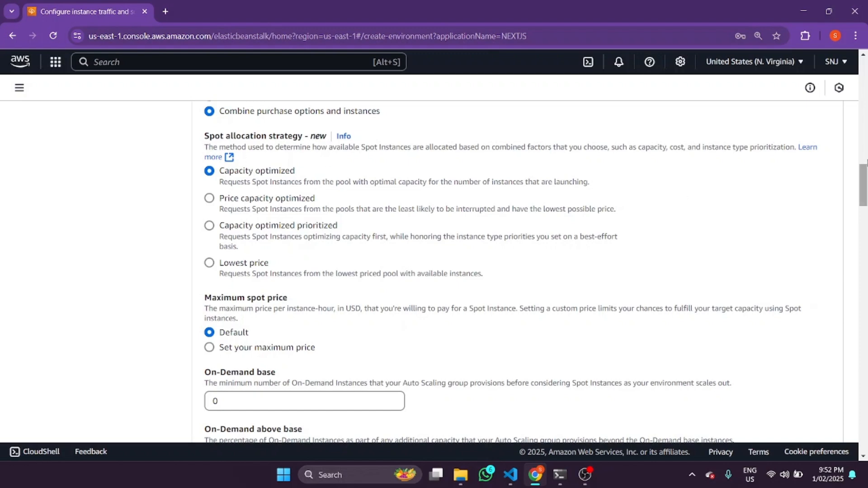
drag(864, 183, 864, 187)
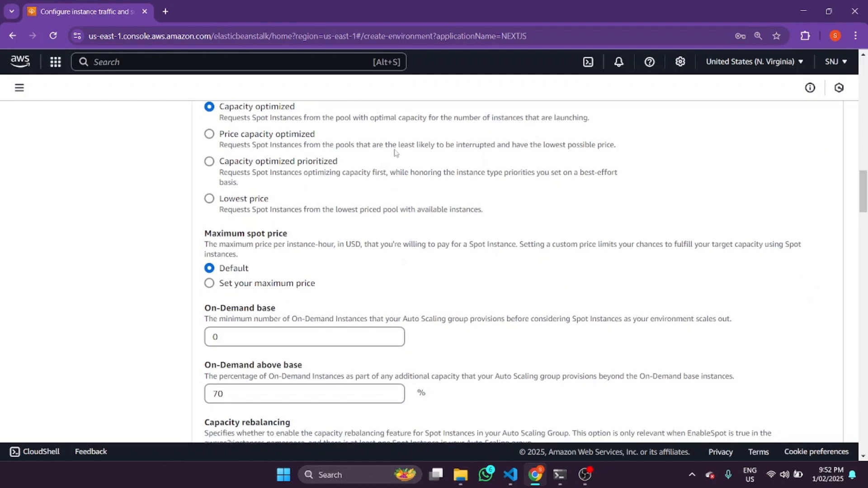
drag(396, 148, 499, 148)
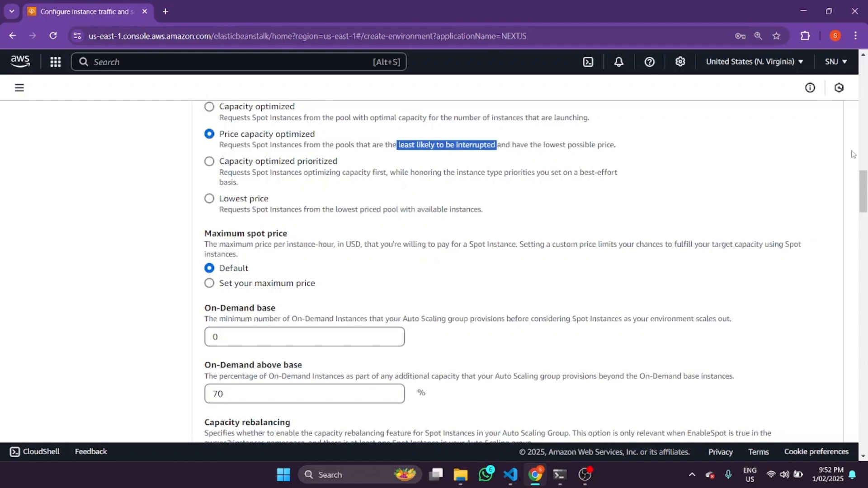
mouse_move(864, 181)
mouse_down()
mouse_move(864, 171)
mouse_move(864, 182)
mouse_up()
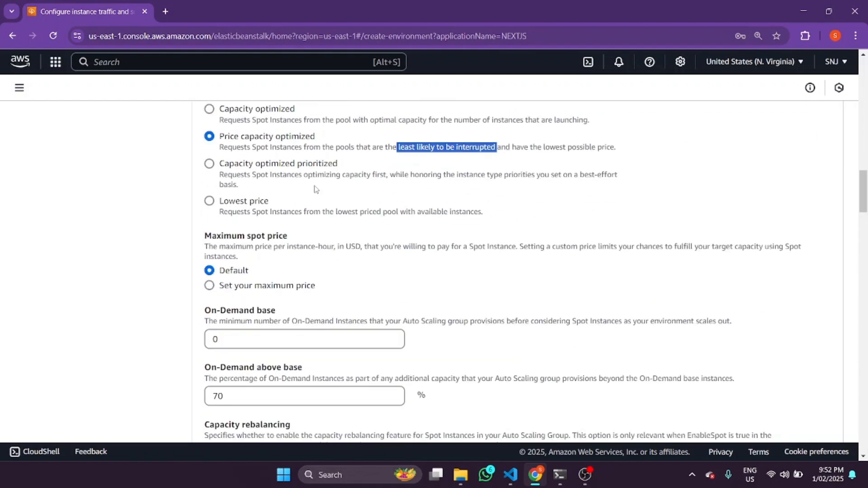
scroll(470, 209, up, 4)
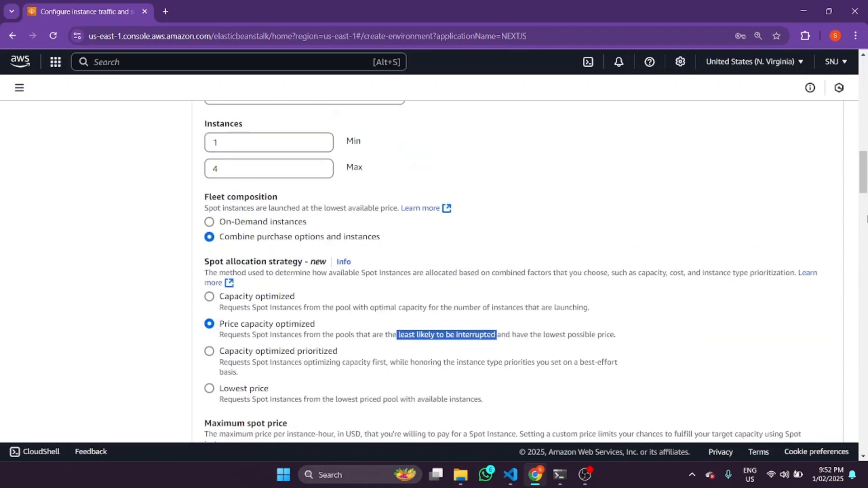
drag(865, 181, 864, 188)
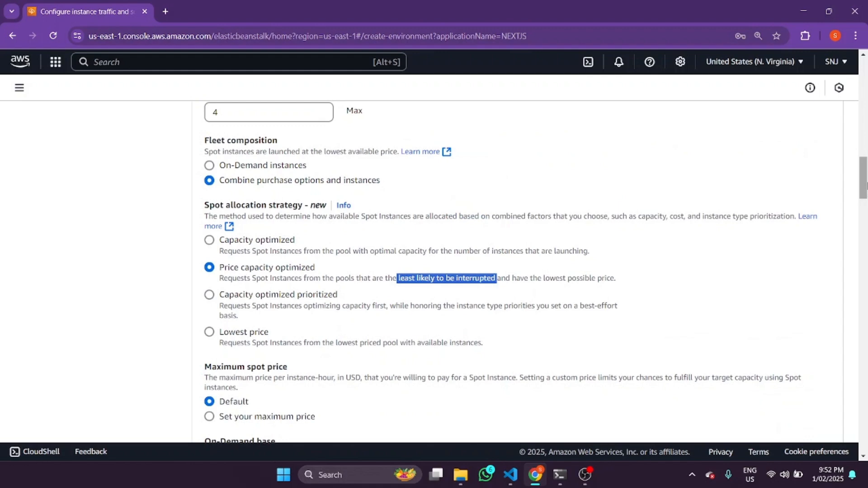
drag(866, 184, 866, 196)
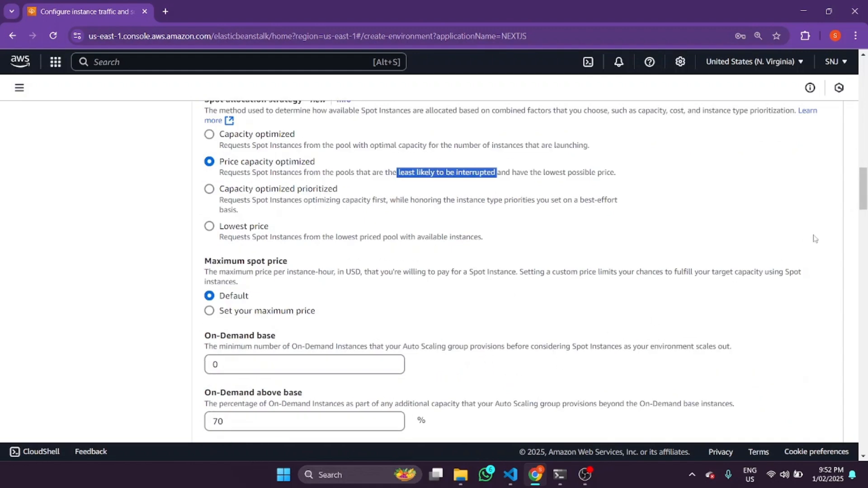
Examine the Auto Scaling group's maximum spot price, On-Demand base, On-Demand above base, capacity rebalancing and architecture settings
scroll(727, 194, down, 5)
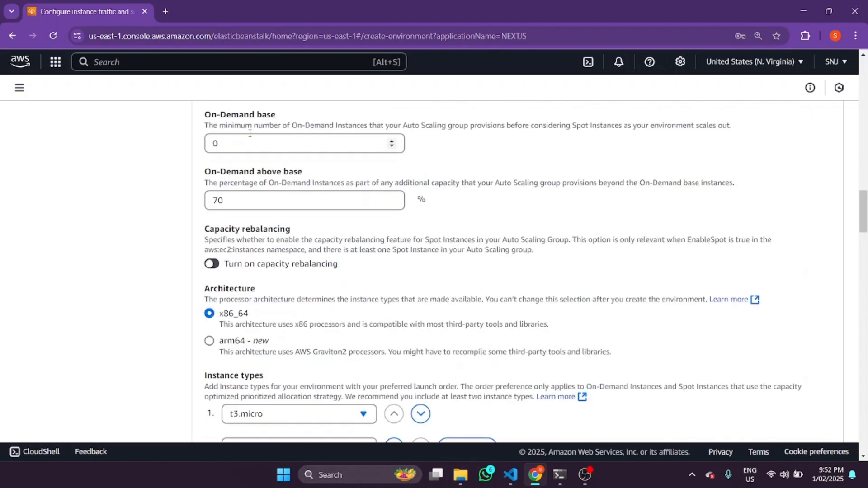
scroll(272, 190, up, 2)
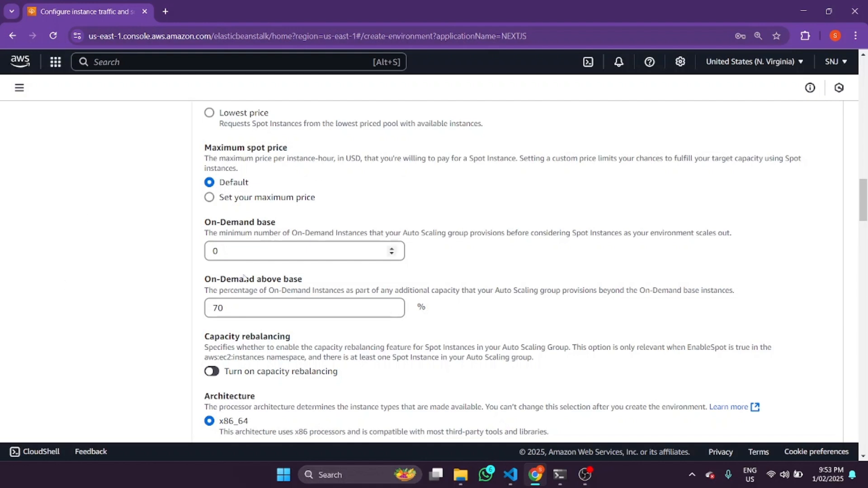
scroll(865, 208, down, 1)
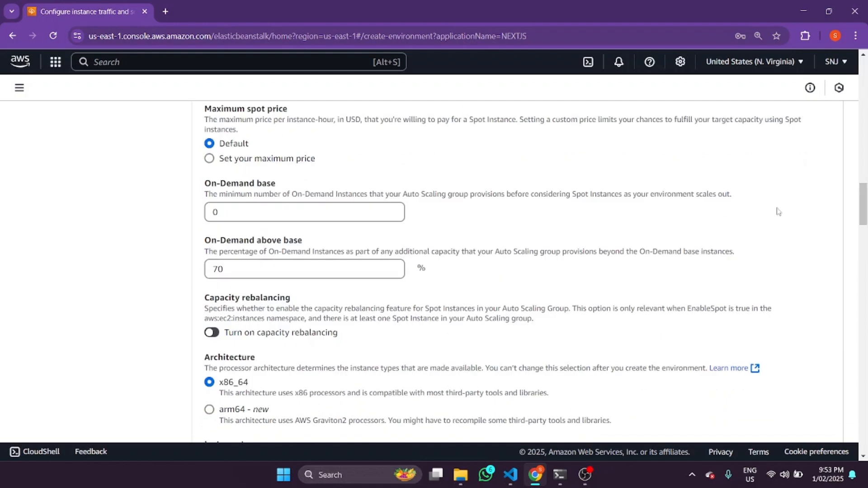
click(297, 211)
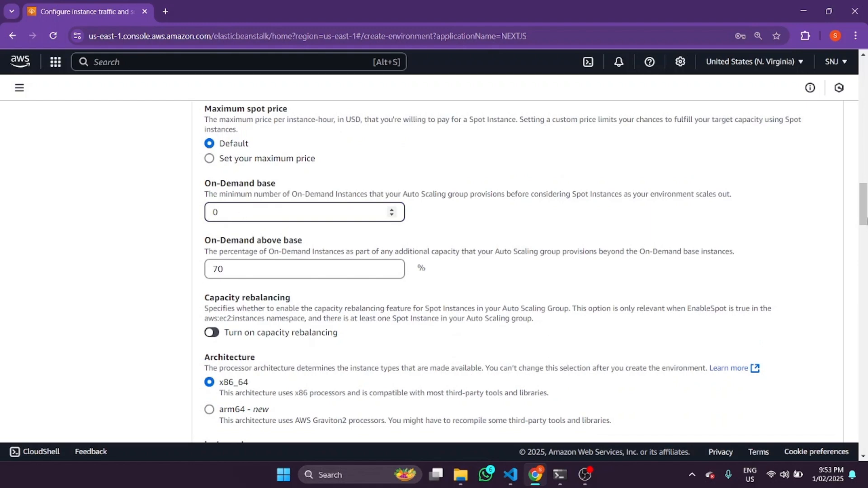
mouse_move(867, 220)
mouse_down()
mouse_move(867, 234)
mouse_move(864, 210)
mouse_up()
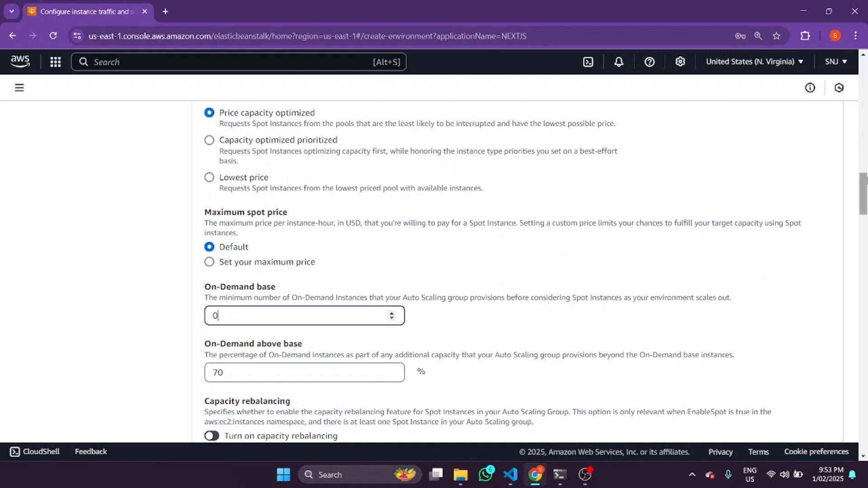
scroll(866, 181, down, 4)
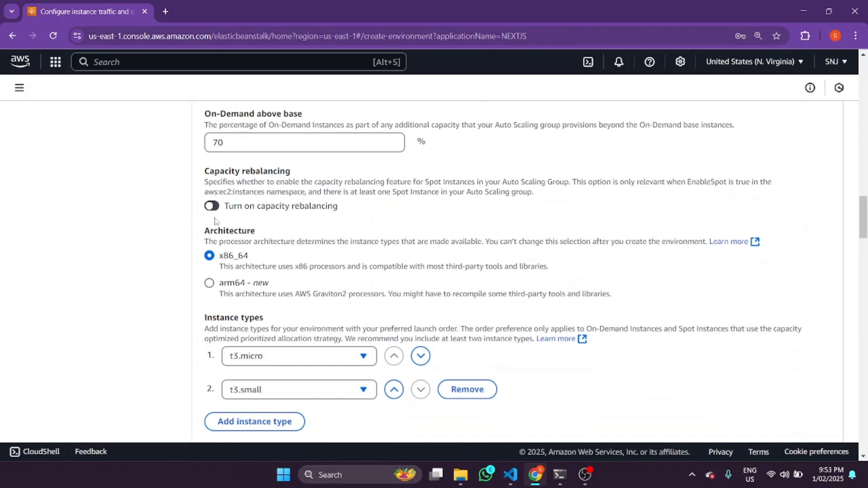
scroll(865, 221, down, 1)
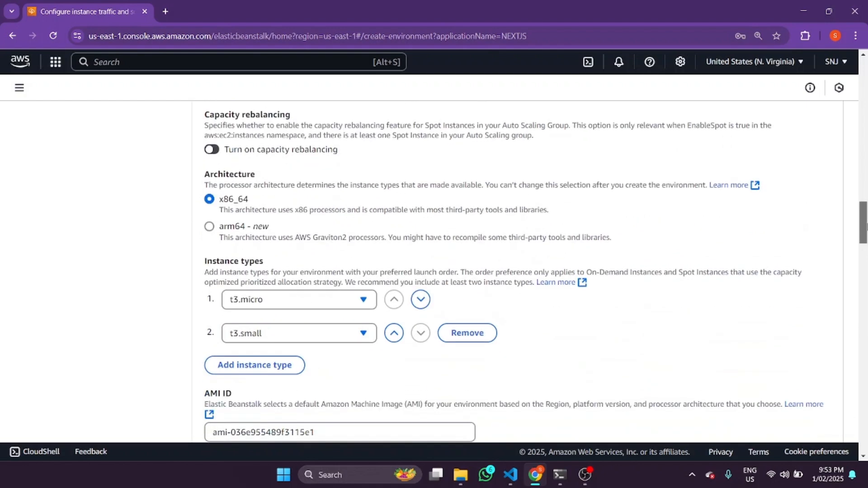
Review the instance type choices, AMI ID, Availability Zones, placement and scaling cooldown settings
scroll(865, 221, down, 2)
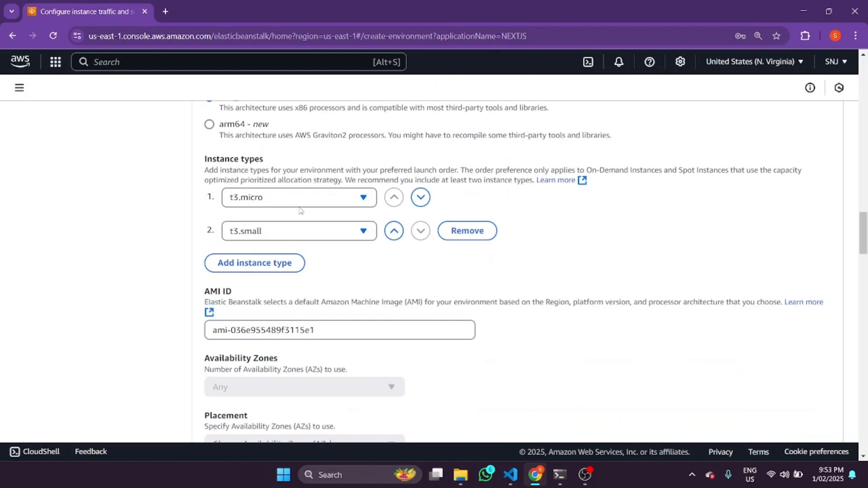
click(268, 199)
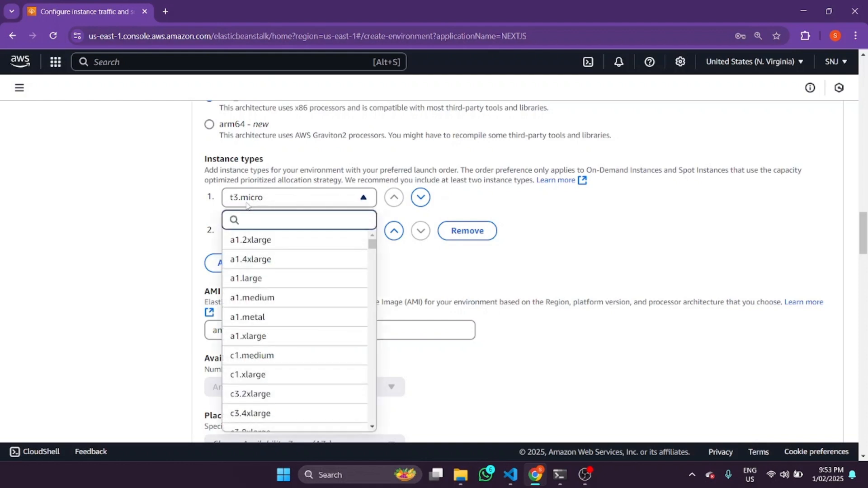
click(507, 209)
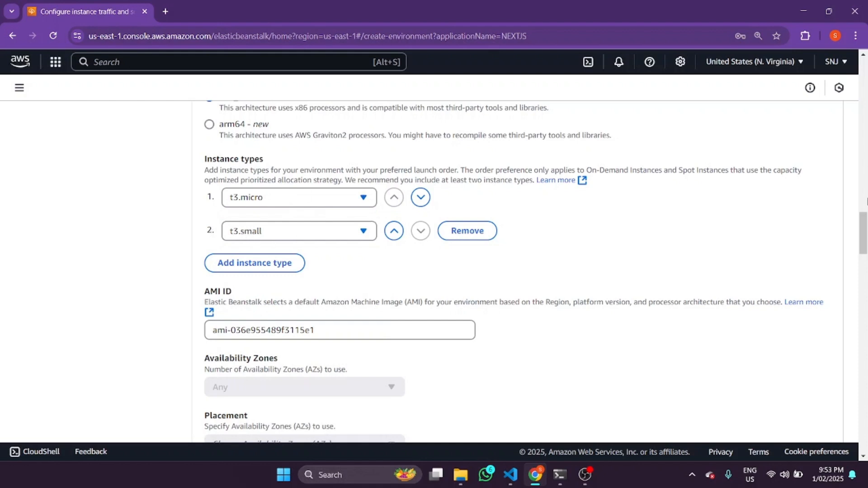
drag(867, 221, 867, 224)
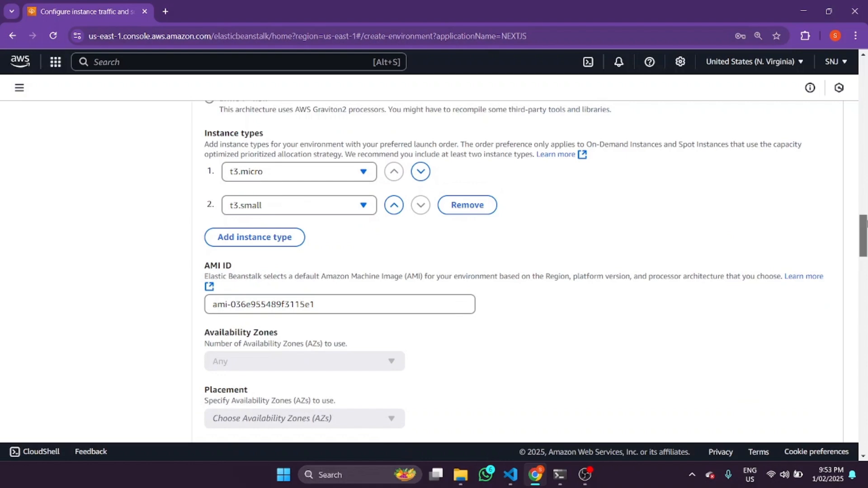
scroll(867, 224, up, 2)
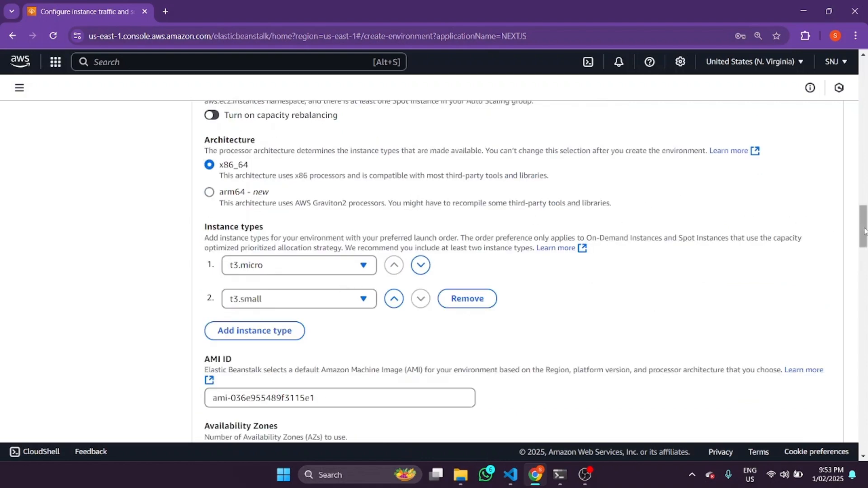
scroll(863, 231, down, 3)
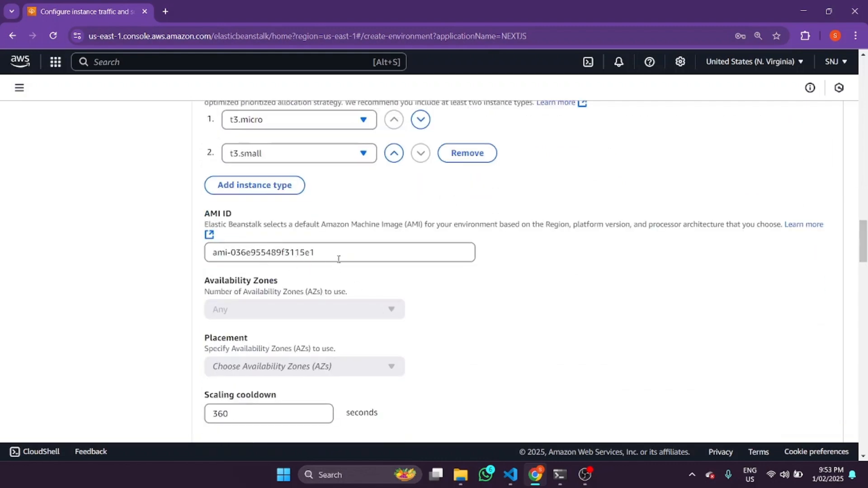
drag(339, 259, 206, 254)
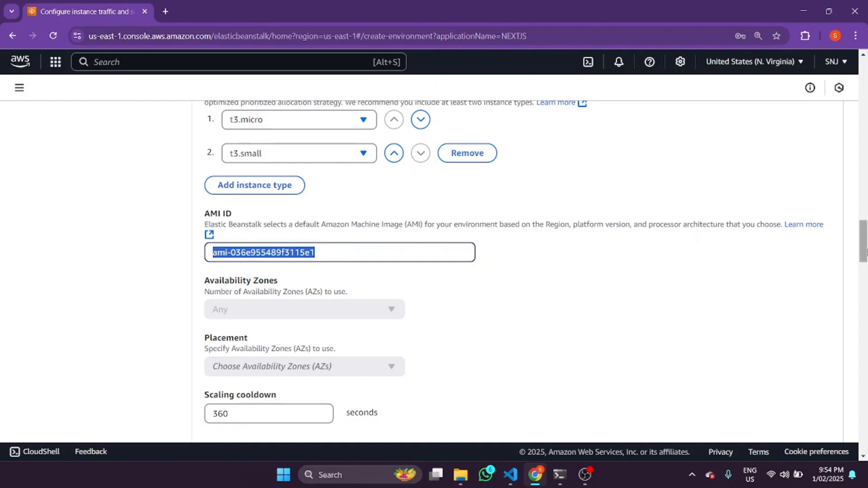
drag(865, 252, 865, 254)
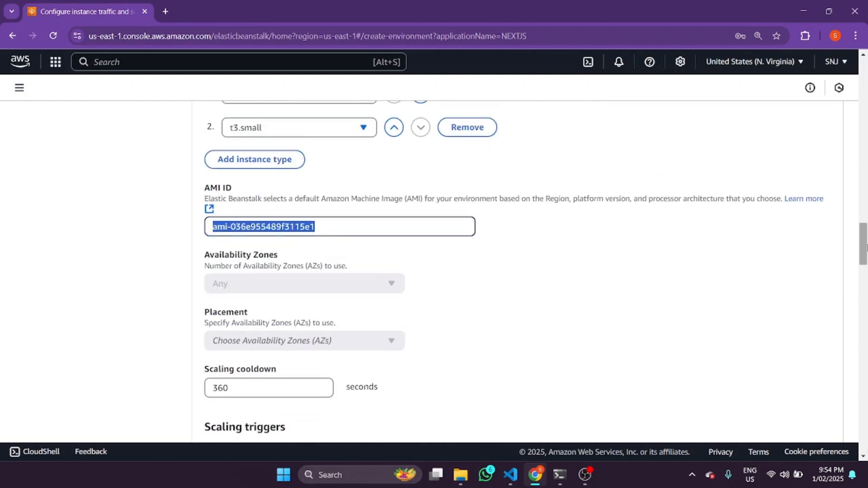
drag(864, 245, 864, 251)
Set the scaling trigger metric to CPUUtilization and its unit to Percent
scroll(864, 251, down, 5)
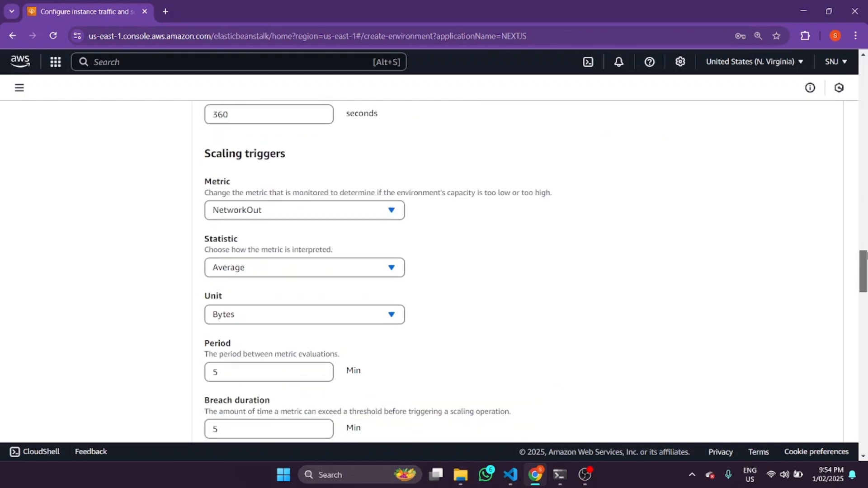
click(281, 216)
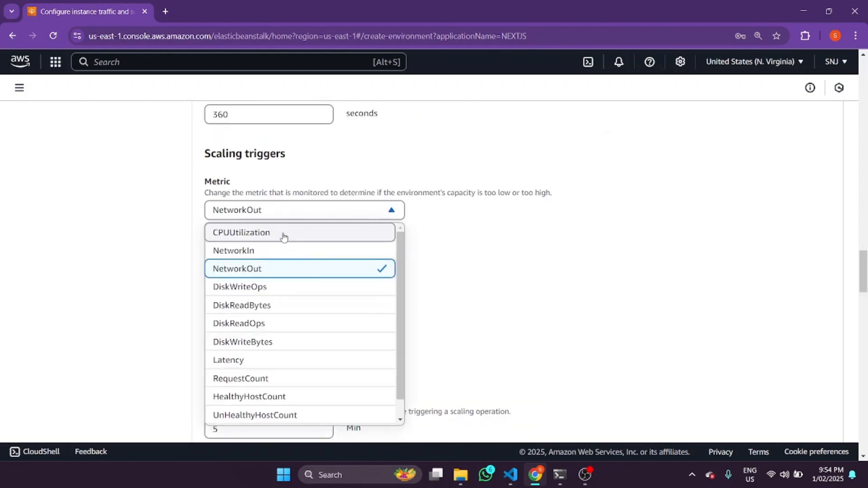
click(284, 236)
drag(867, 263, 866, 262)
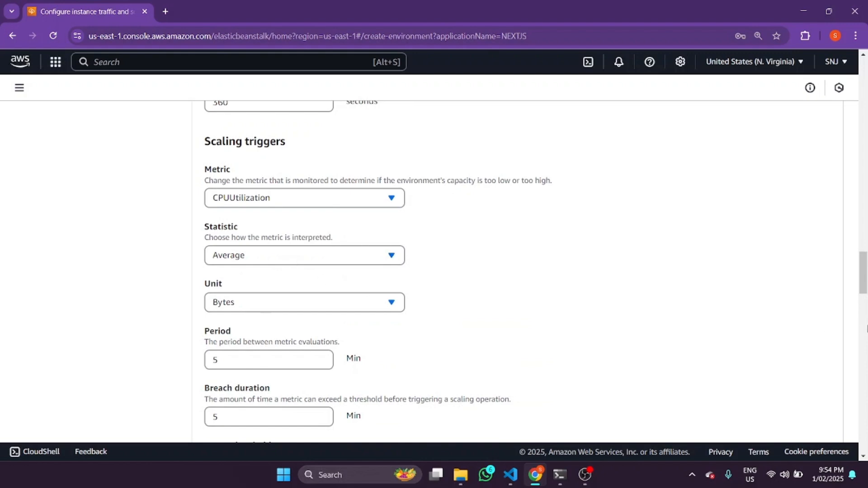
click(368, 304)
click(259, 158)
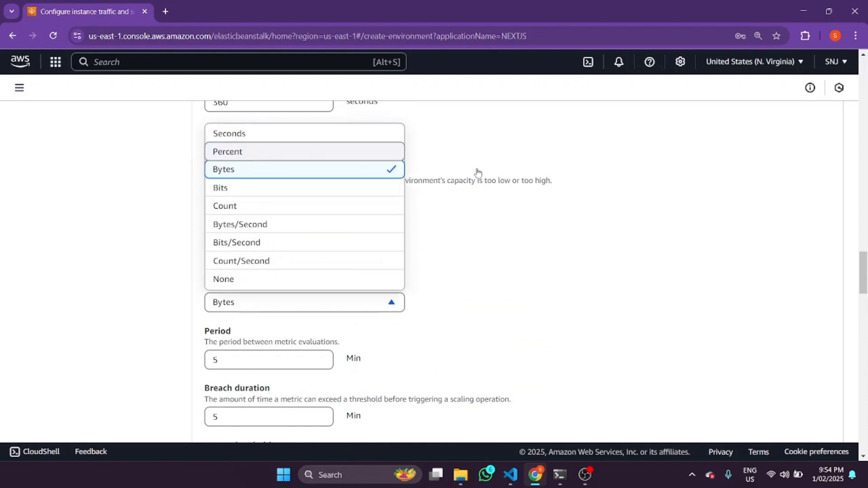
Set the scaling trigger's upper threshold to 70 and its lower threshold to 60
drag(865, 278, 865, 290)
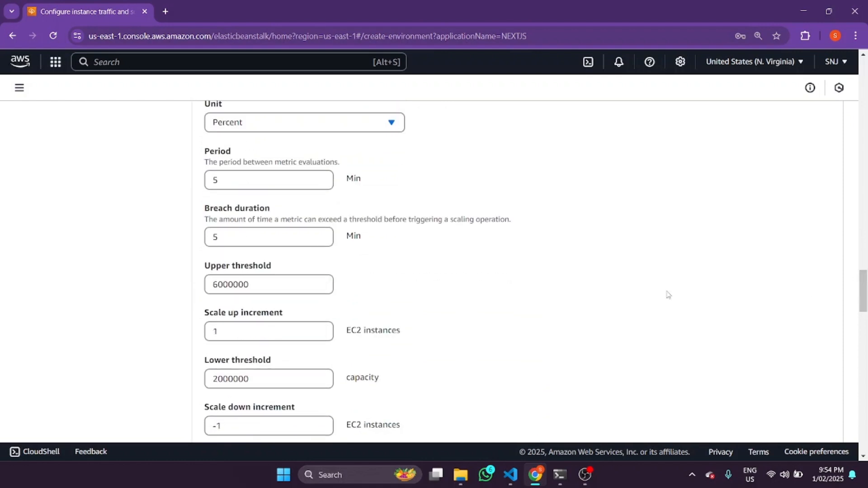
double_click(208, 283)
text(70)
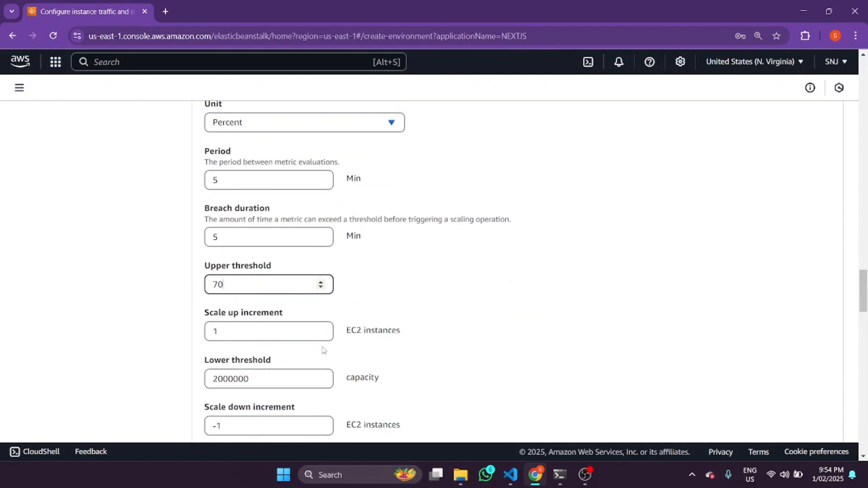
scroll(260, 326, down, 1)
double_click(239, 330)
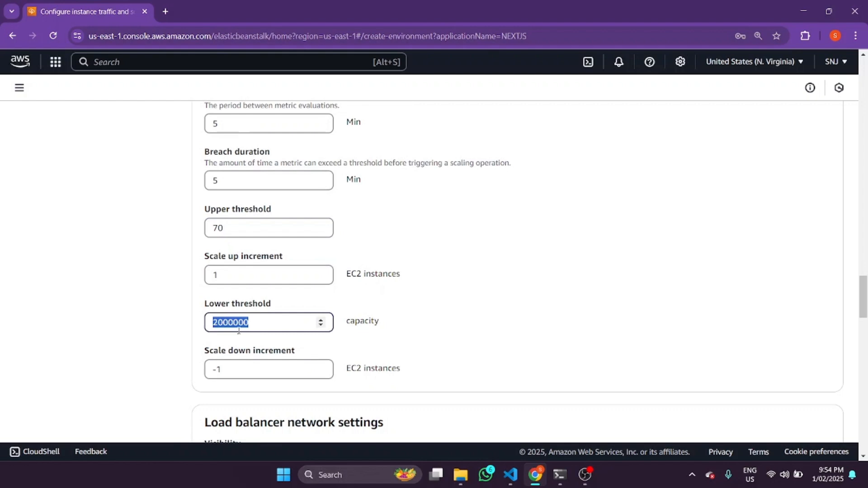
text(60)
Review the scale up and scale down increments and the load balancer's visibility and subnet selection
scroll(271, 339, down, 1)
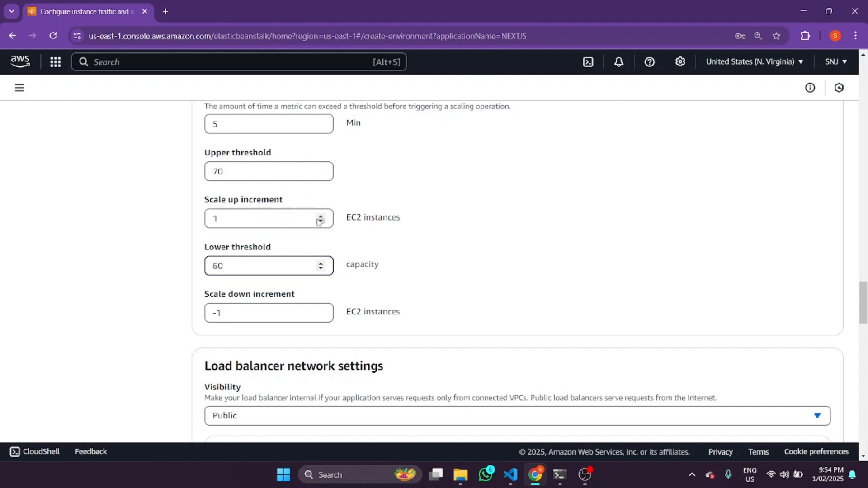
drag(240, 223, 178, 223)
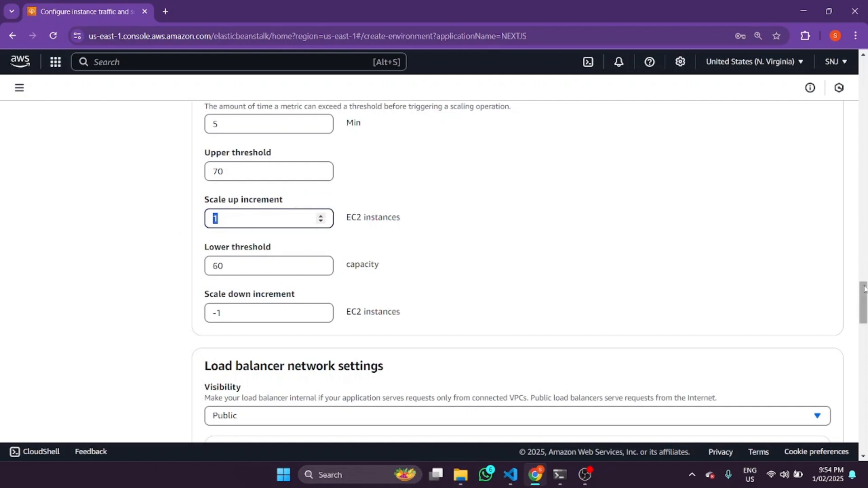
mouse_move(865, 290)
mouse_down()
mouse_move(866, 308)
mouse_move(865, 293)
mouse_up()
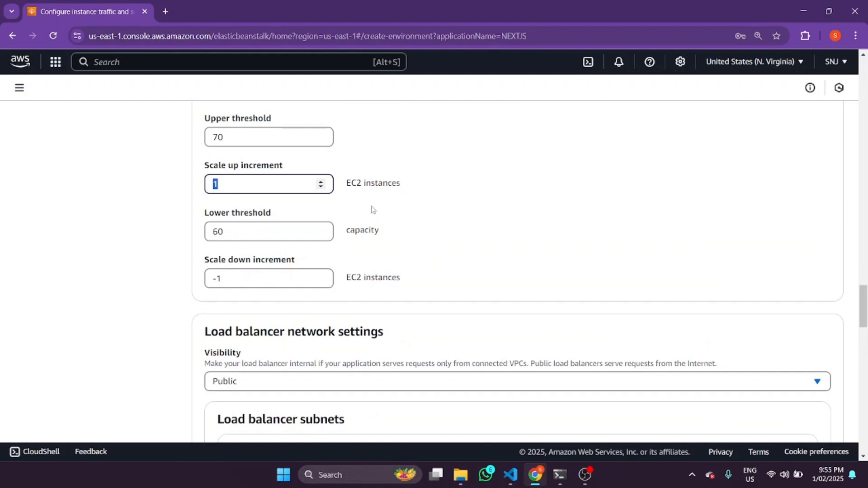
drag(865, 305, 865, 322)
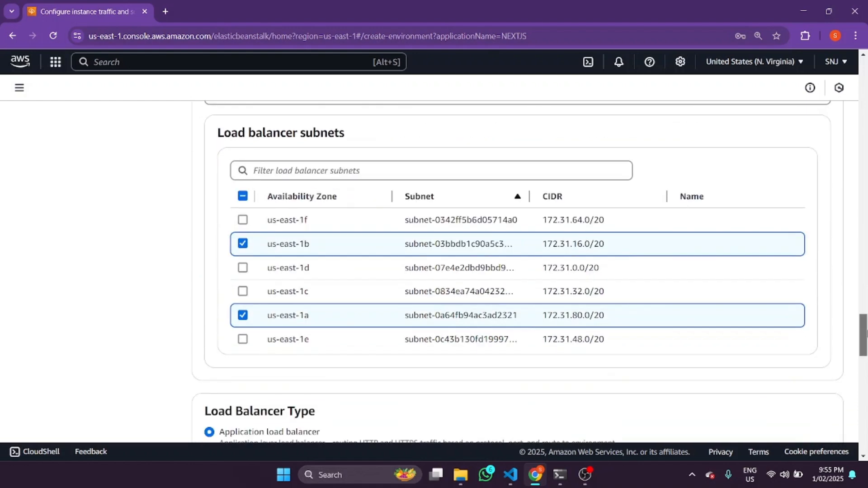
scroll(275, 188, up, 2)
scroll(275, 188, down, 3)
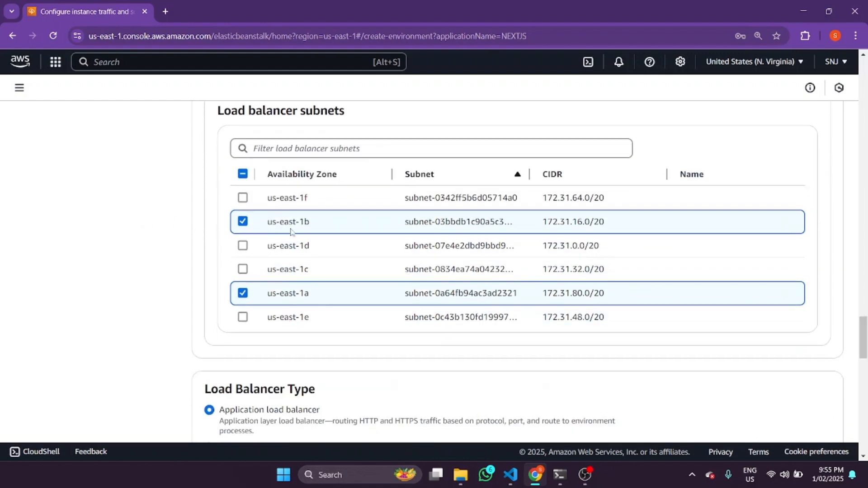
Switch the application load balancer to Shared and back to Dedicated
drag(865, 333, 866, 373)
scroll(777, 338, up, 3)
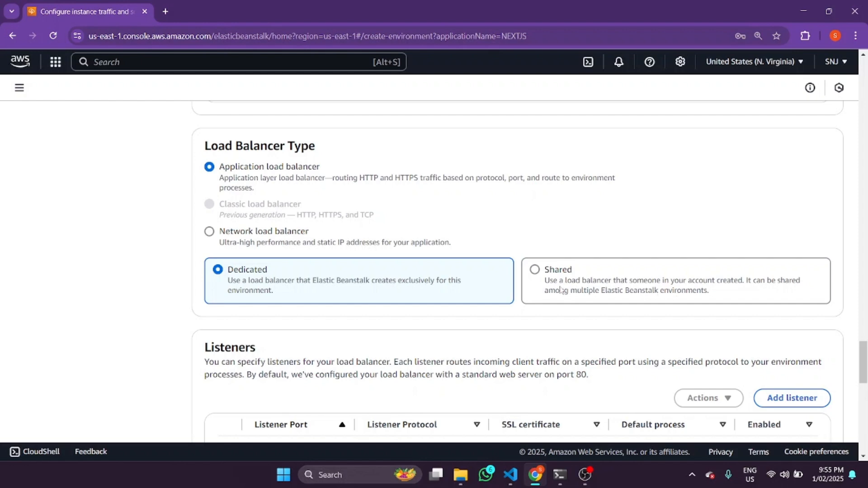
click(535, 271)
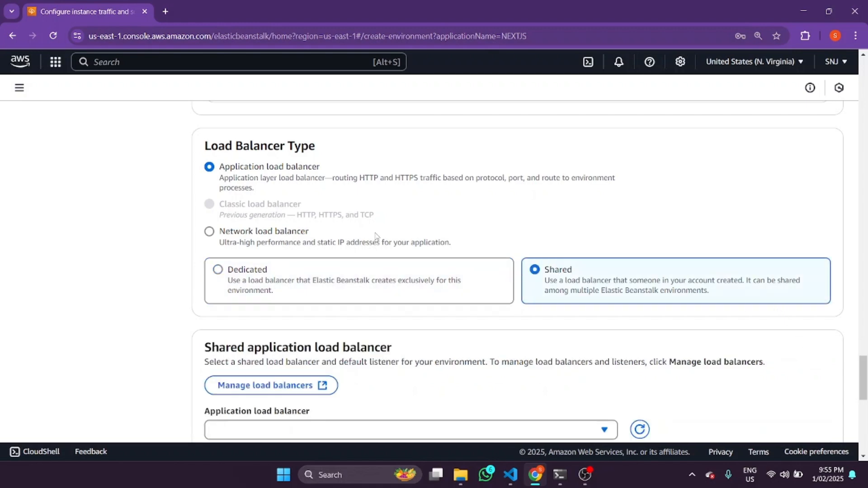
click(438, 282)
scroll(516, 272, down, 5)
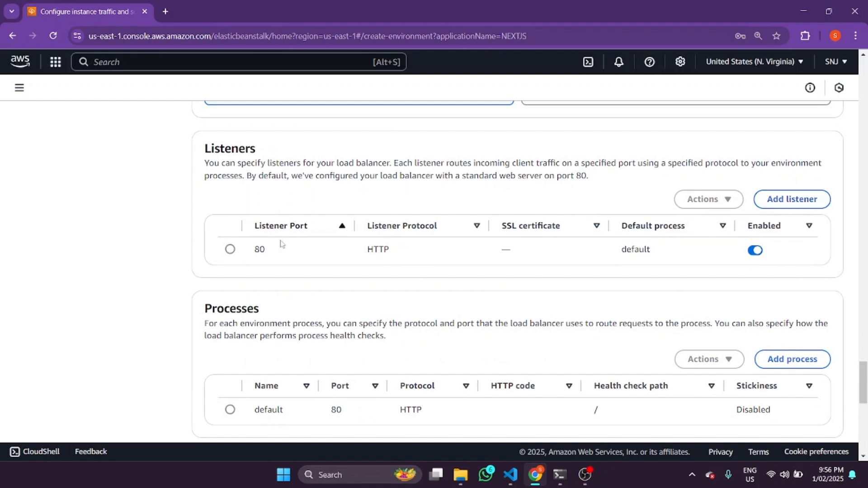
key(Down)
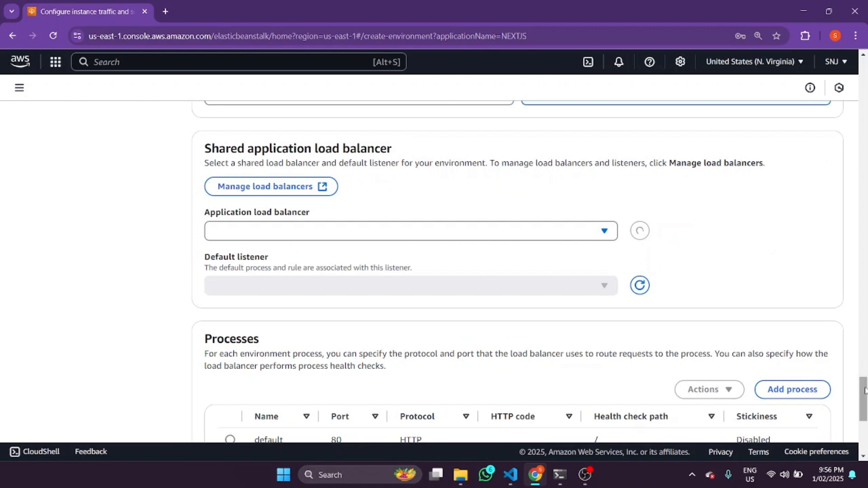
drag(866, 391, 865, 370)
click(394, 282)
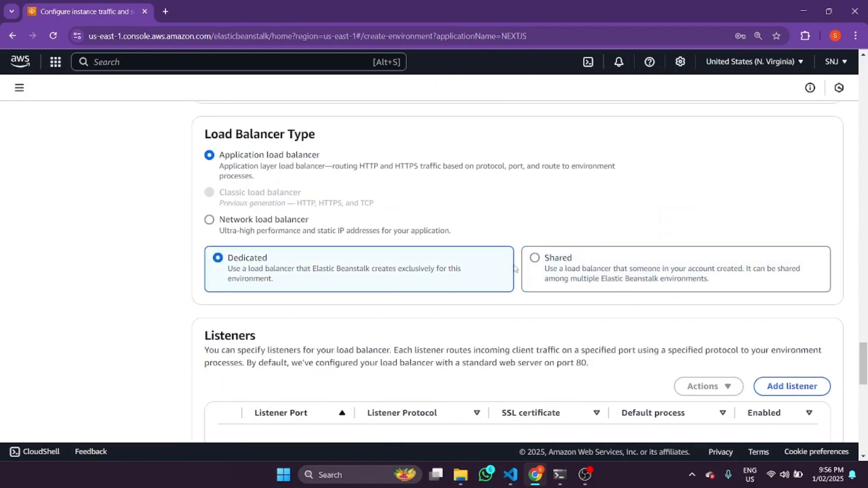
Examine the load balancer's listeners, including their SSL certificate column, and the log files access settings
scroll(865, 374, down, 2)
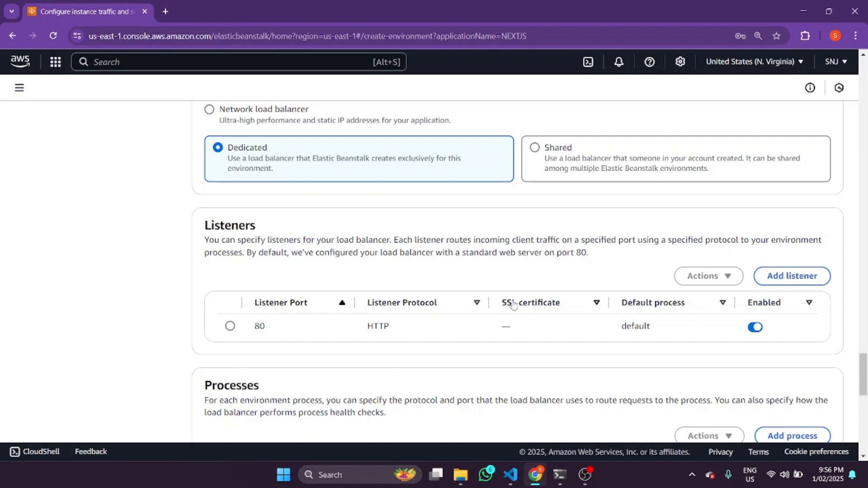
drag(502, 303, 594, 307)
click(571, 305)
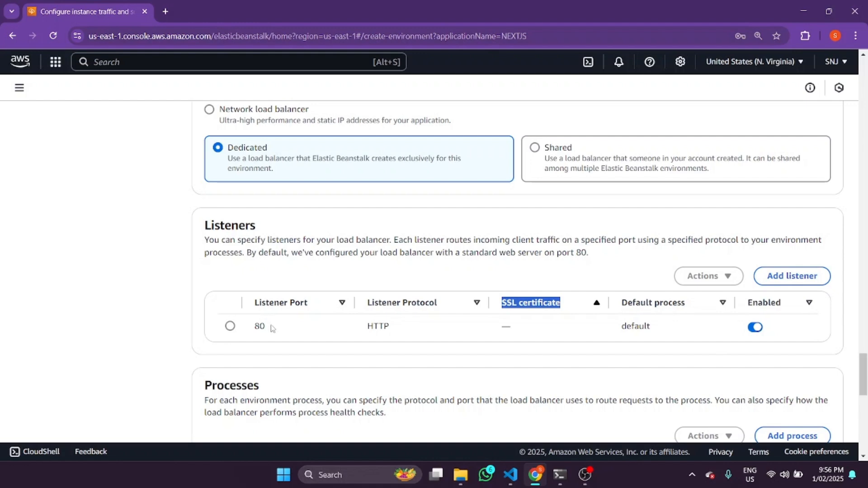
drag(867, 361, 865, 417)
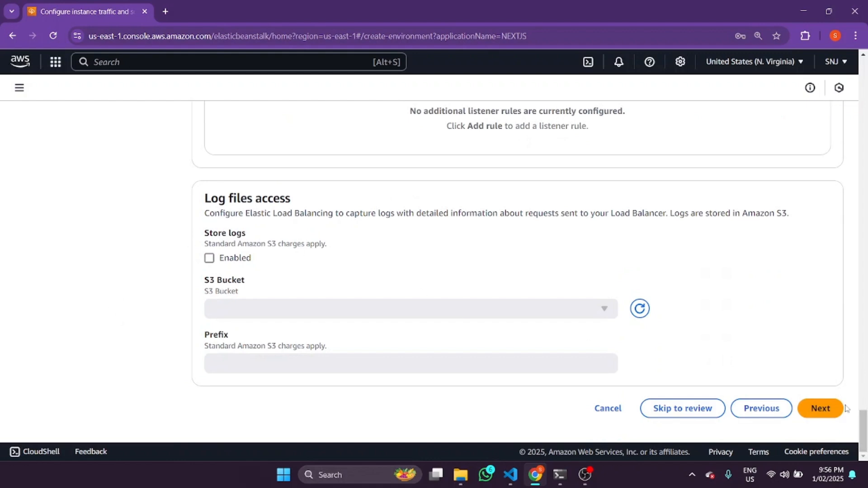
Continue to the updates, monitoring, and logging configuration and set the health reporting system to Basic
click(818, 412)
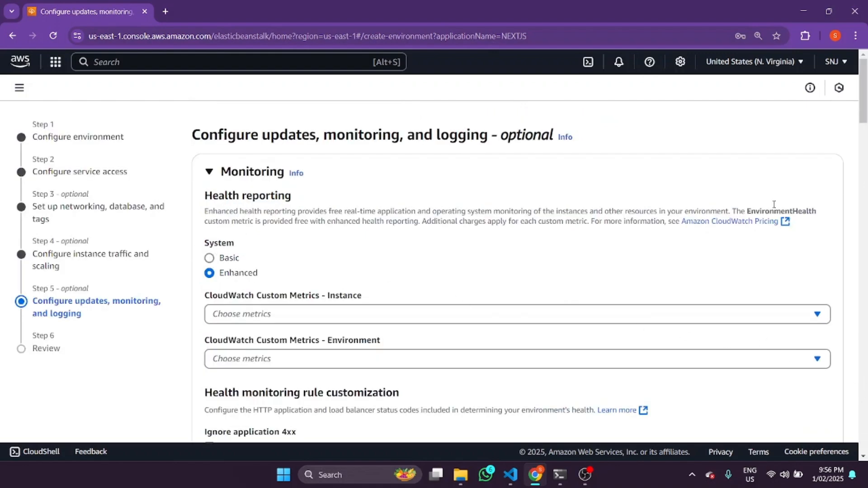
scroll(863, 90, down, 2)
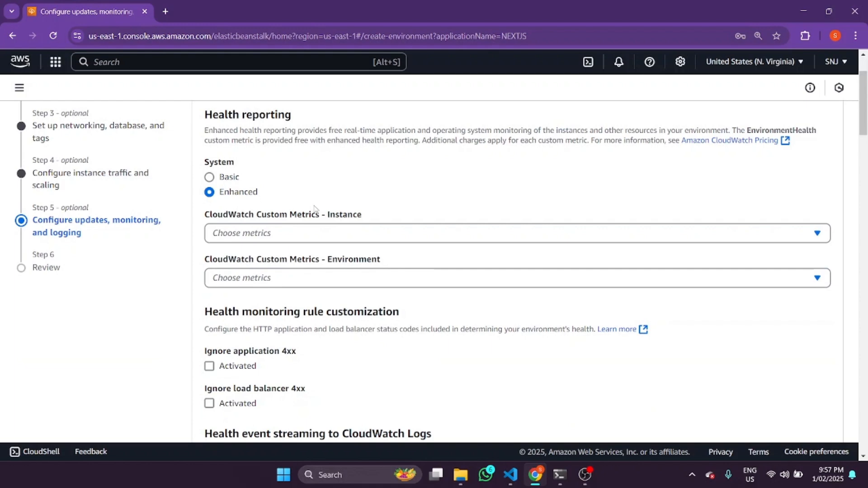
click(210, 181)
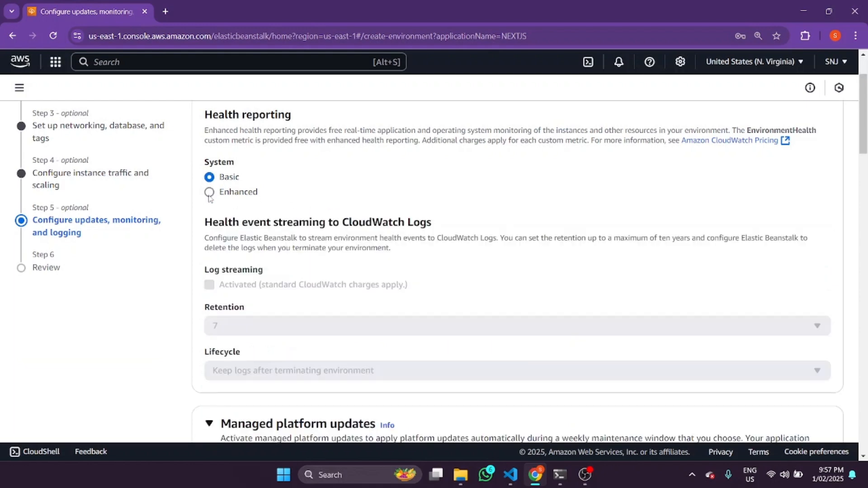
scroll(816, 115, down, 1)
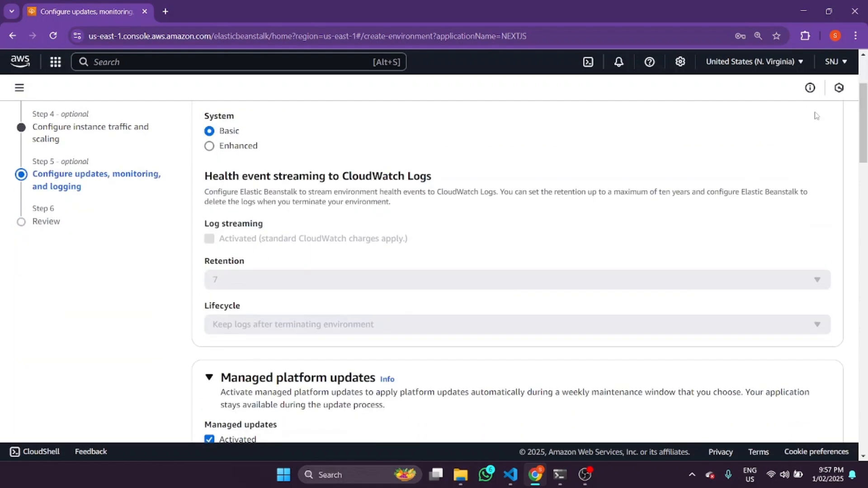
click(209, 146)
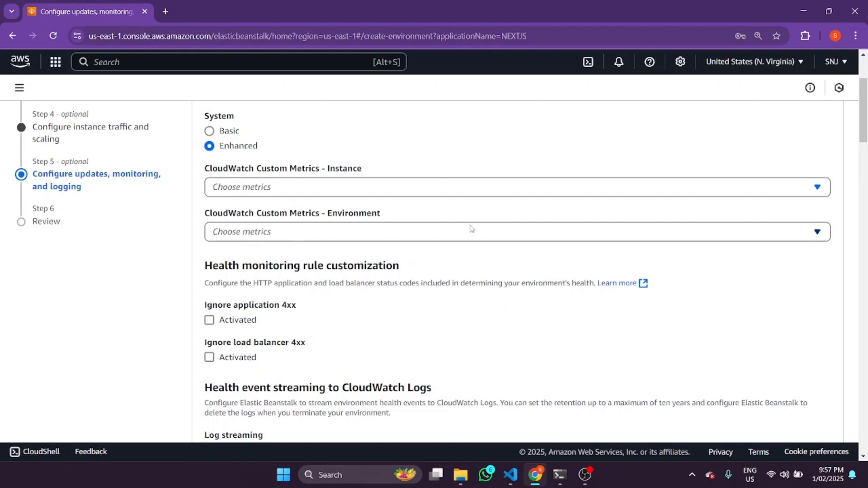
click(214, 135)
drag(863, 127, 862, 121)
click(209, 178)
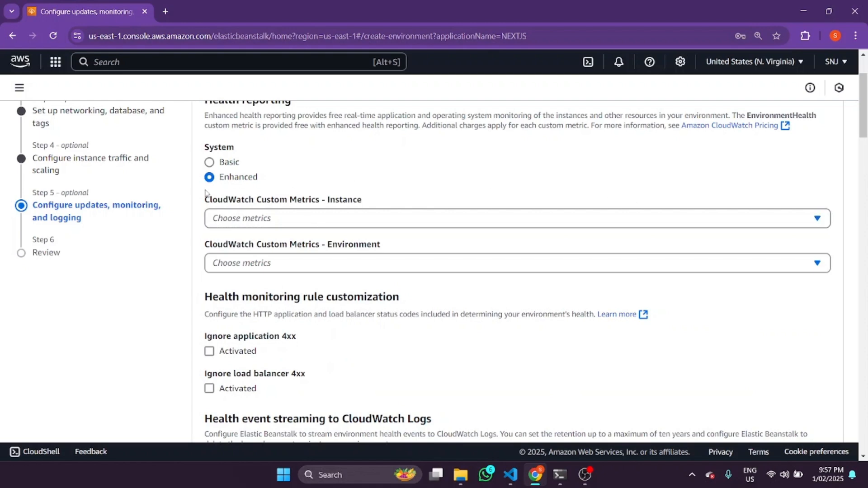
click(209, 163)
Deactivate managed updates in the managed platform updates settings
drag(863, 117, 865, 174)
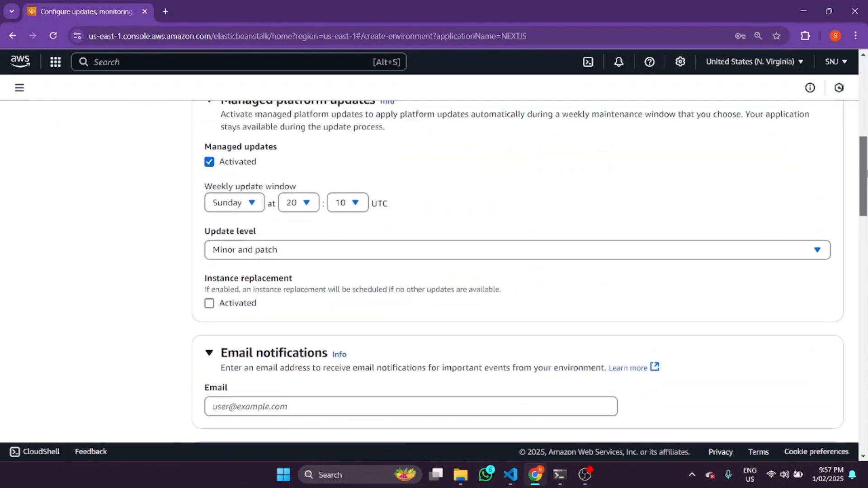
click(209, 161)
scroll(109, 217, up, 1)
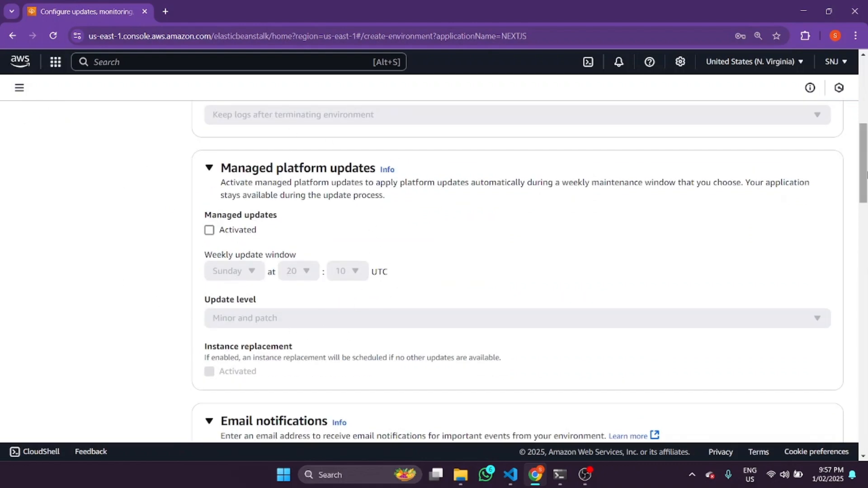
Compare the deployment policy options for application deployments and set the policy to All at once
drag(865, 166, 867, 250)
scroll(340, 174, up, 2)
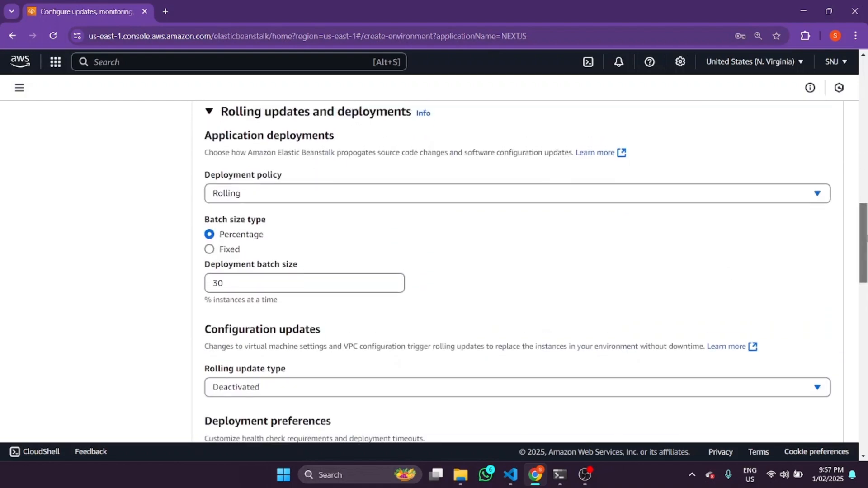
click(273, 282)
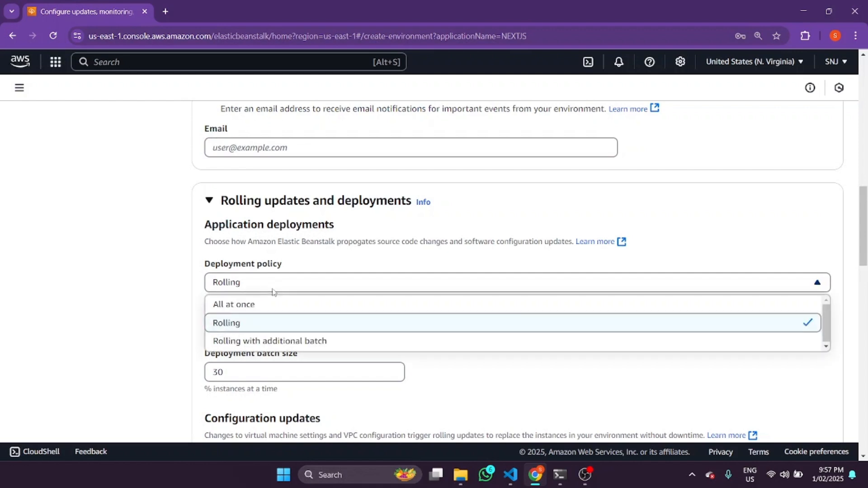
click(267, 306)
click(279, 289)
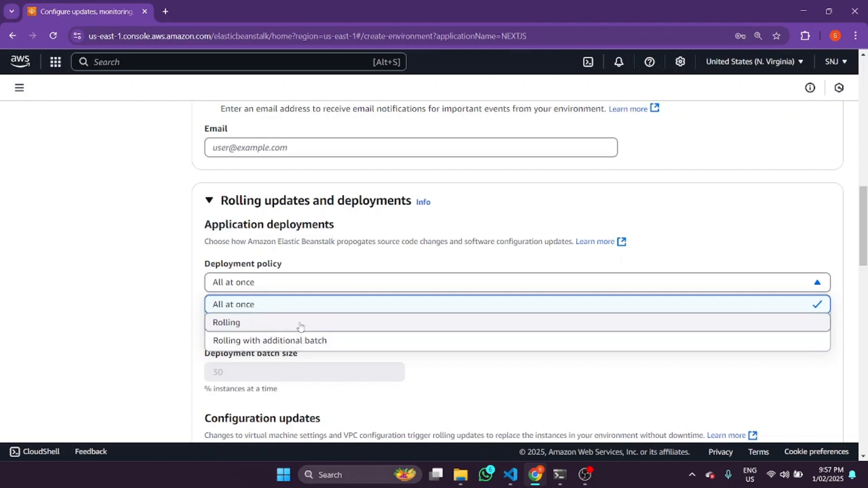
click(399, 407)
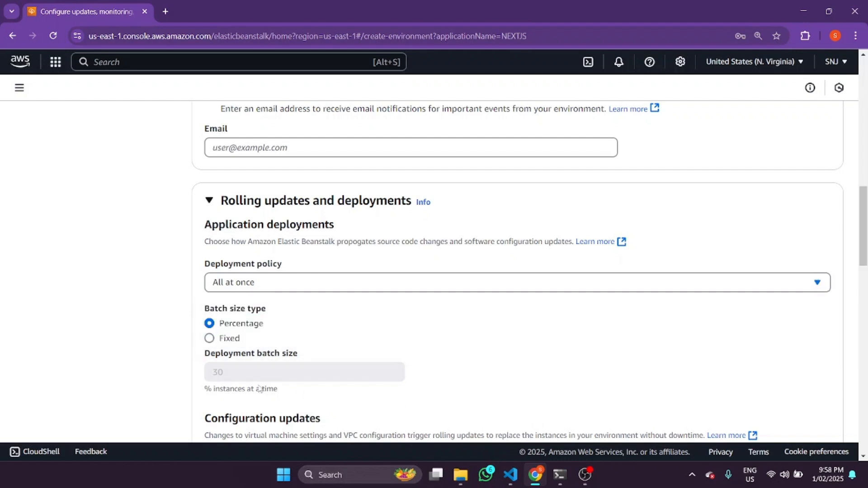
click(252, 284)
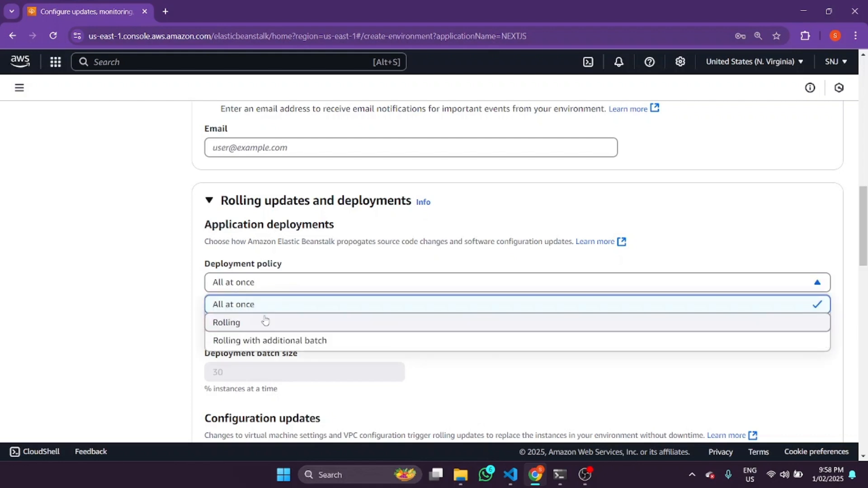
click(266, 322)
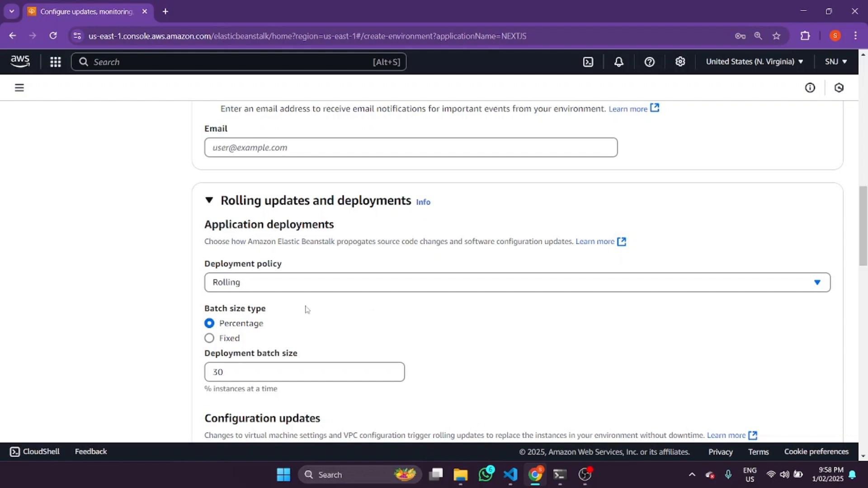
click(280, 288)
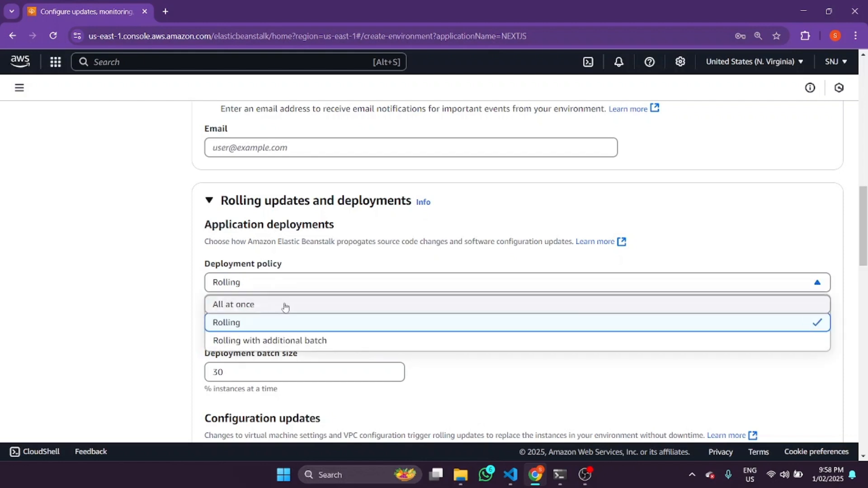
click(284, 307)
Examine the configuration updates, deployment preferences, and platform software settings, including the container's proxy server option
scroll(339, 296, down, 1)
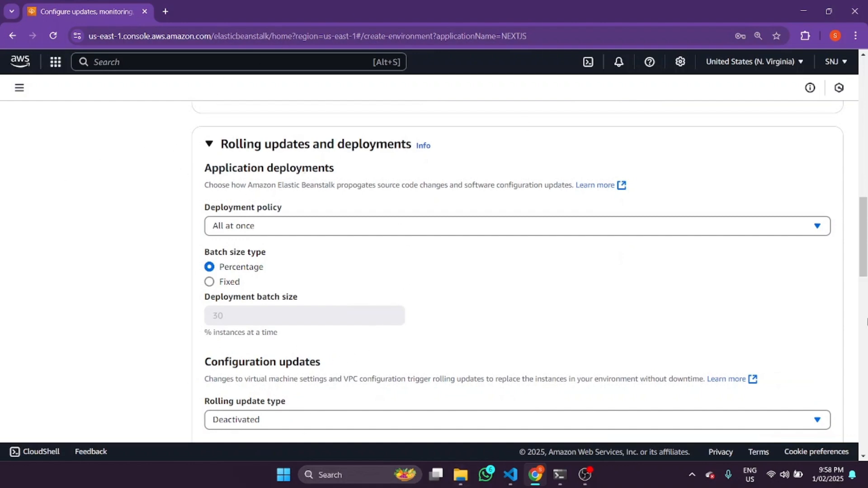
drag(864, 246, 865, 262)
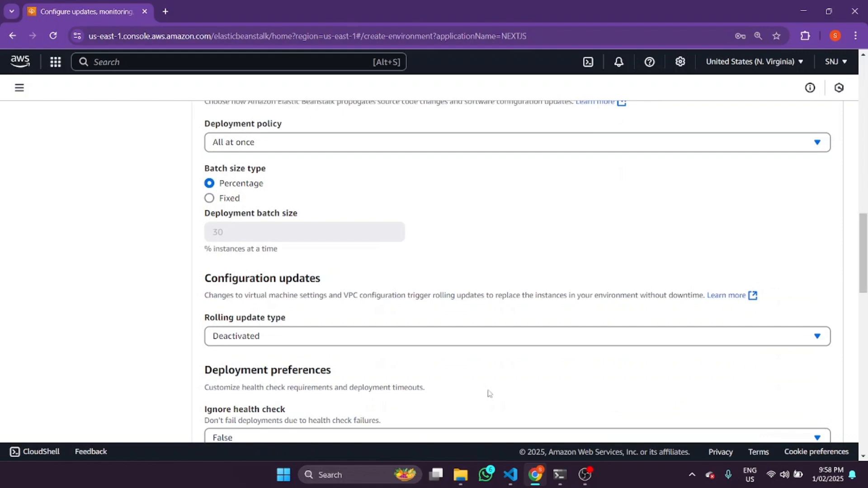
click(867, 318)
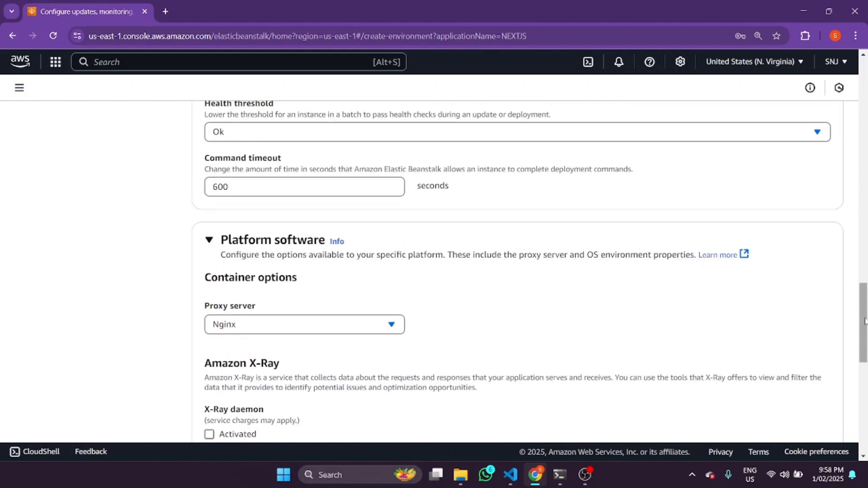
drag(866, 321, 865, 349)
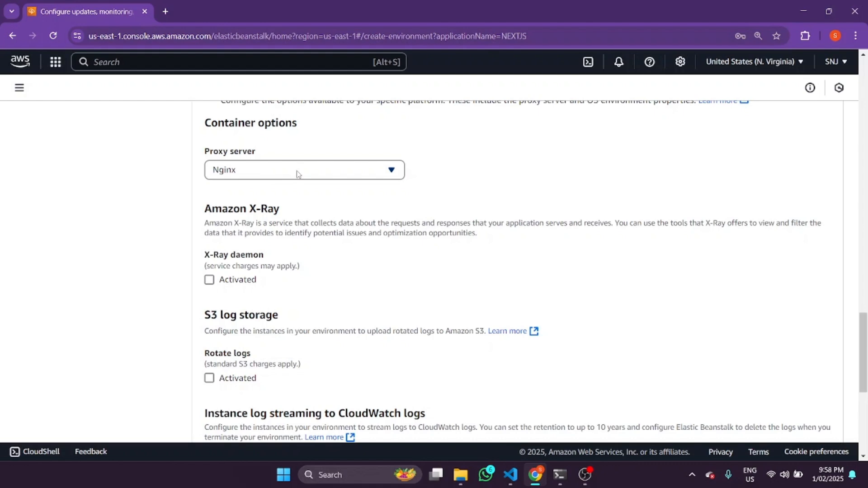
drag(866, 330, 866, 312)
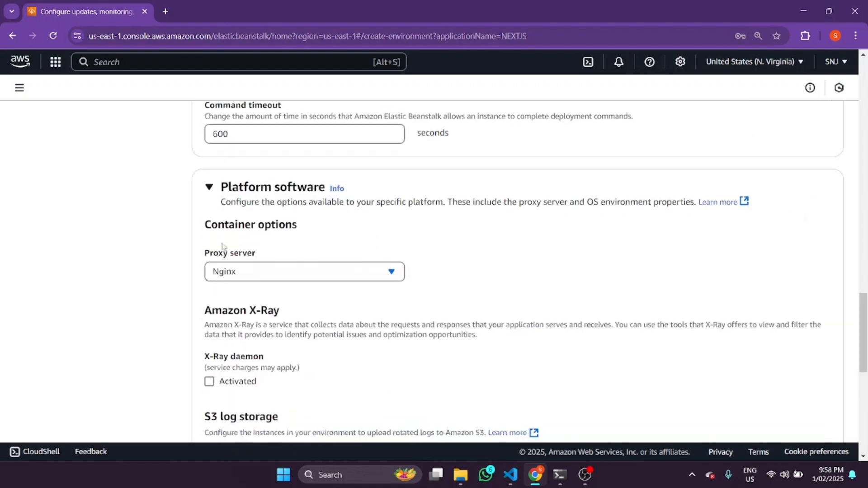
drag(206, 254, 266, 254)
drag(467, 151, 555, 269)
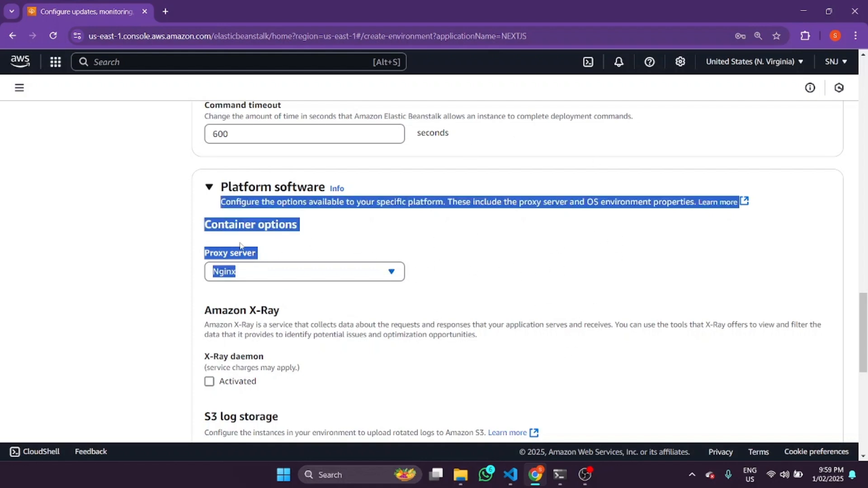
click(532, 207)
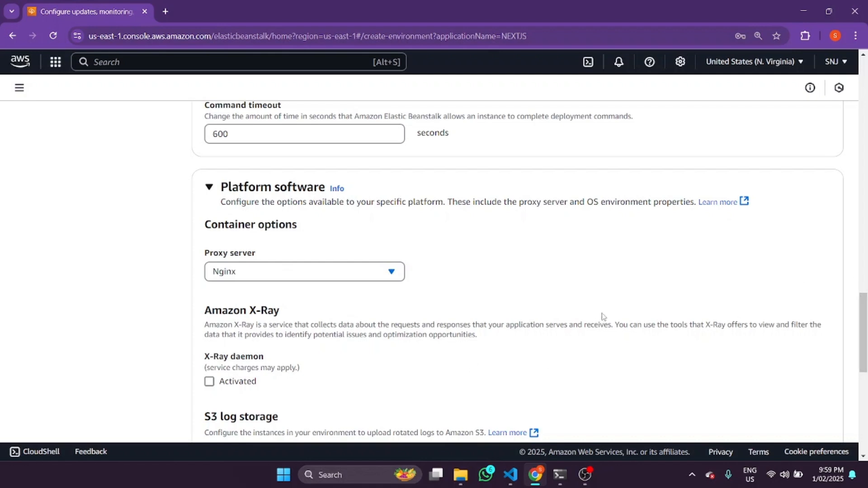
drag(602, 316, 608, 322)
Continue to the review of the whole environment configuration, look through it, and submit it to launch the environment
drag(860, 344, 861, 426)
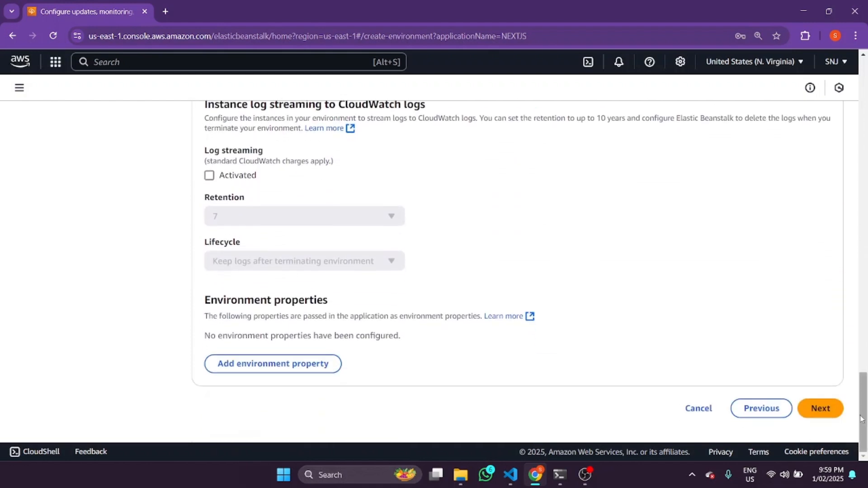
click(820, 408)
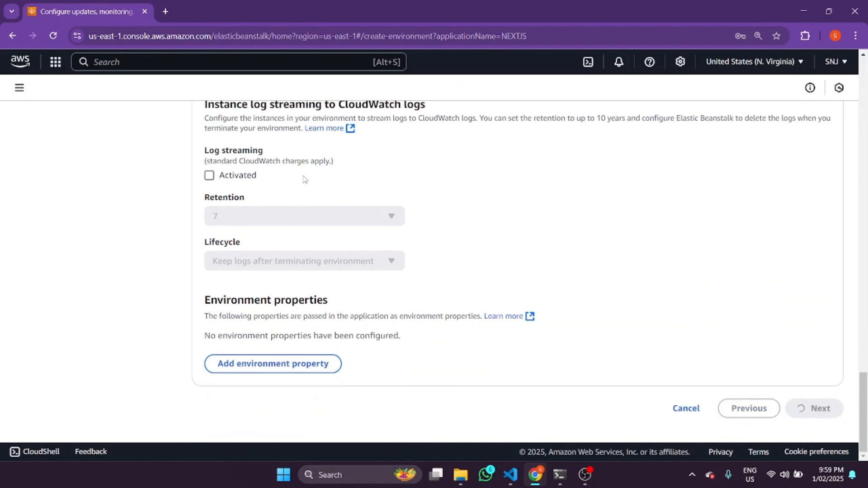
drag(864, 381, 863, 59)
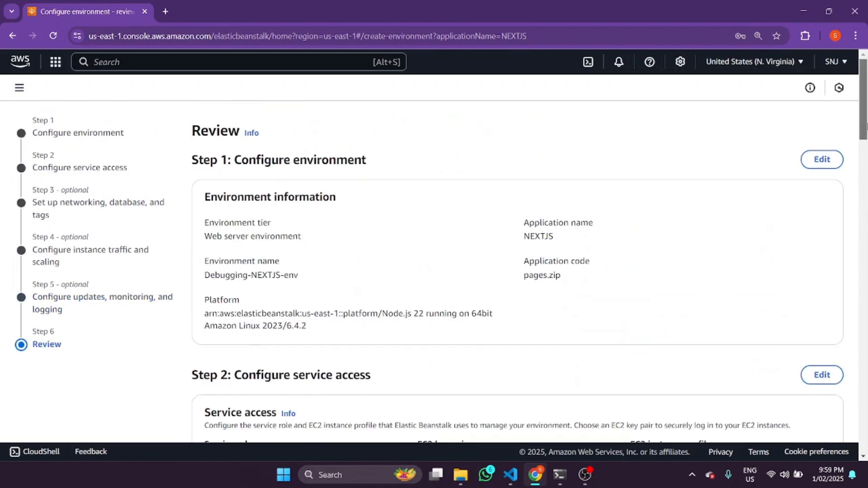
drag(867, 124, 866, 440)
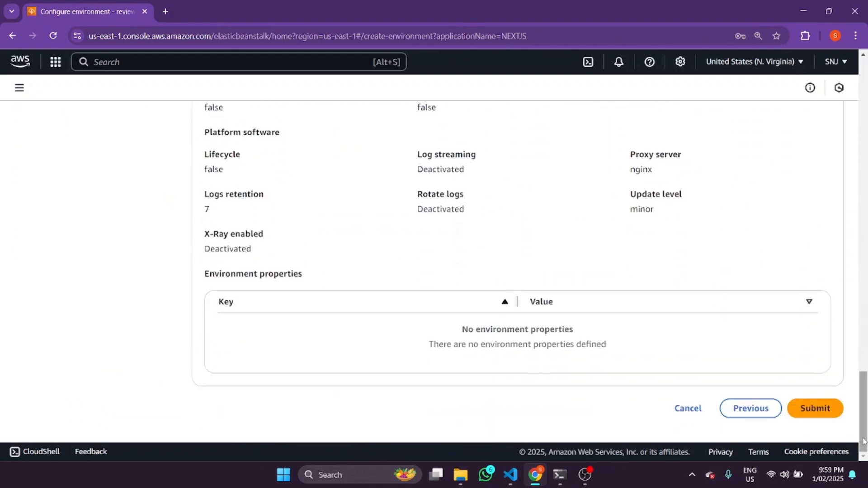
click(824, 408)
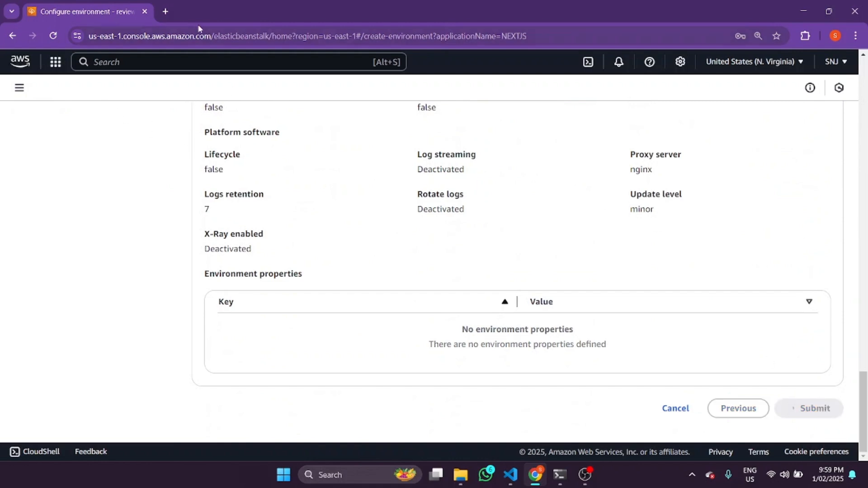
Switch to VS Code, highlight the "-p 8080" port option in package.json's start script, and return to the Elastic Beanstalk console
click(461, 476)
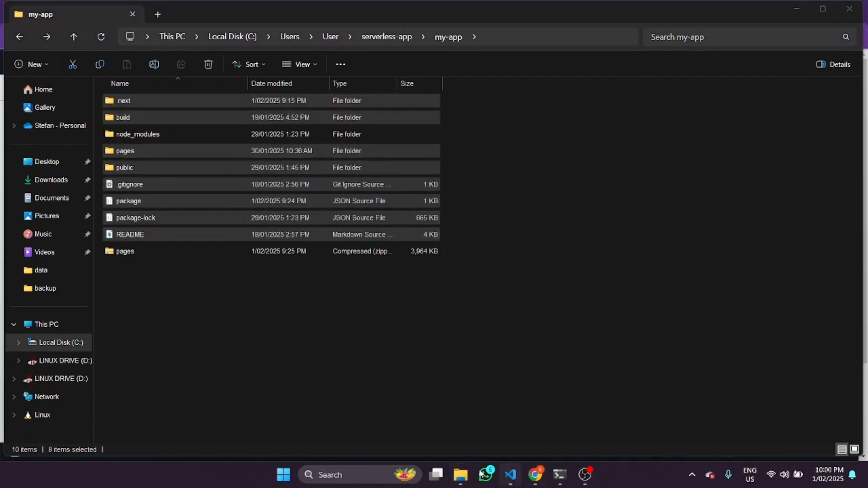
click(511, 475)
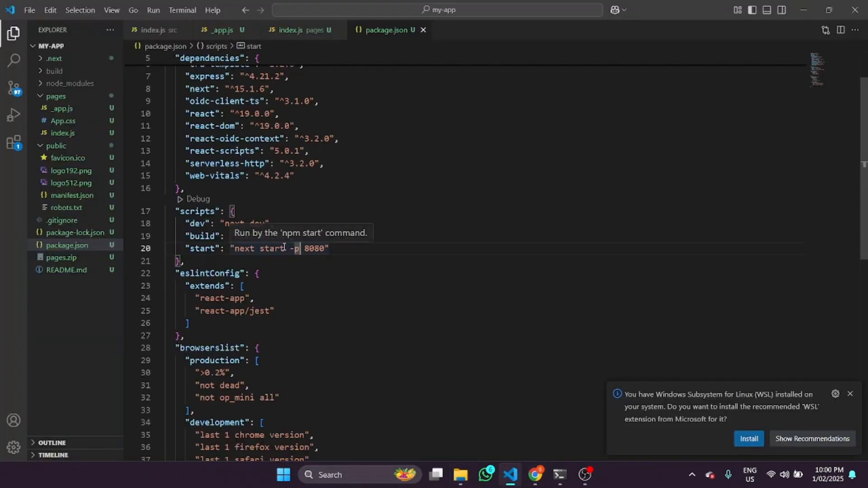
drag(290, 248, 327, 249)
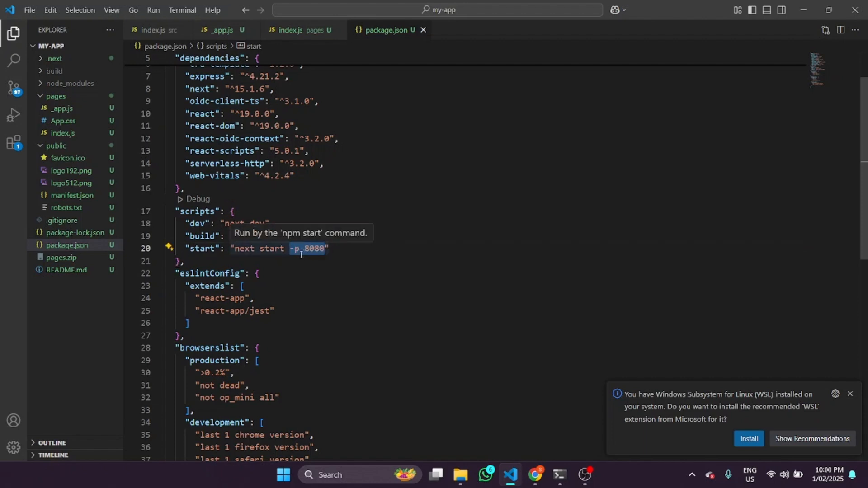
click(803, 5)
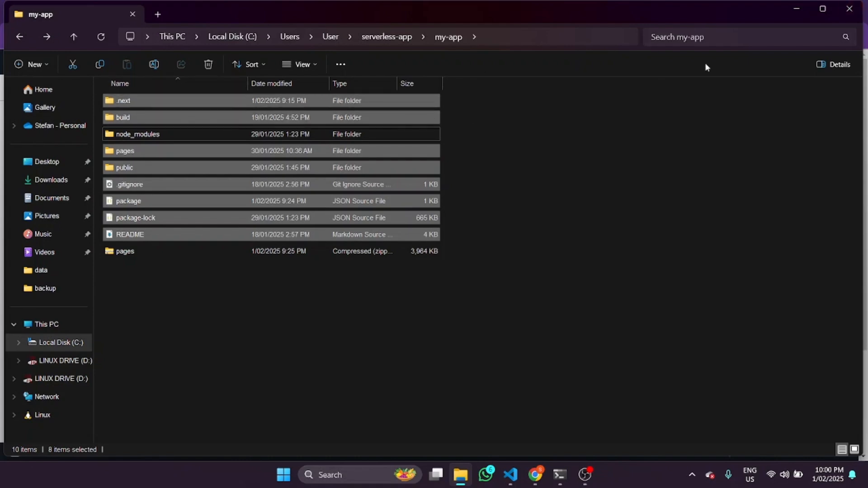
click(797, 8)
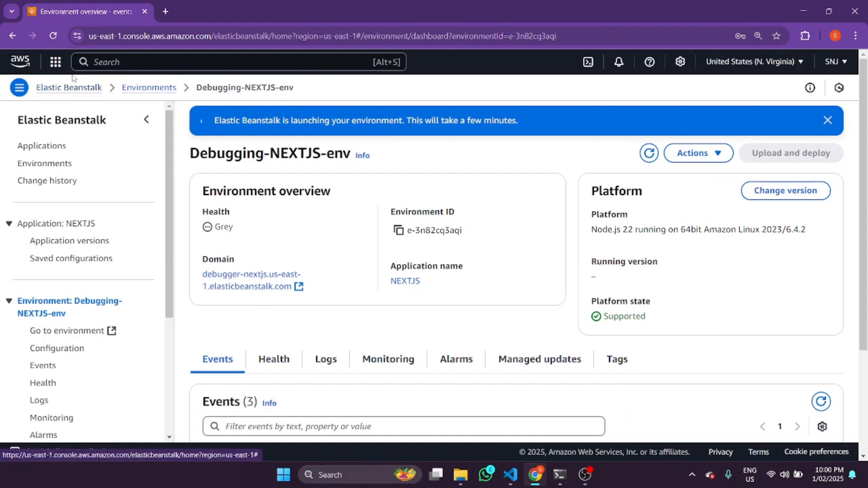
In a new browser tab, search the web for "ebextensions file example" and open the awsdocs/elastic-beanstalk-samples repository
click(166, 11)
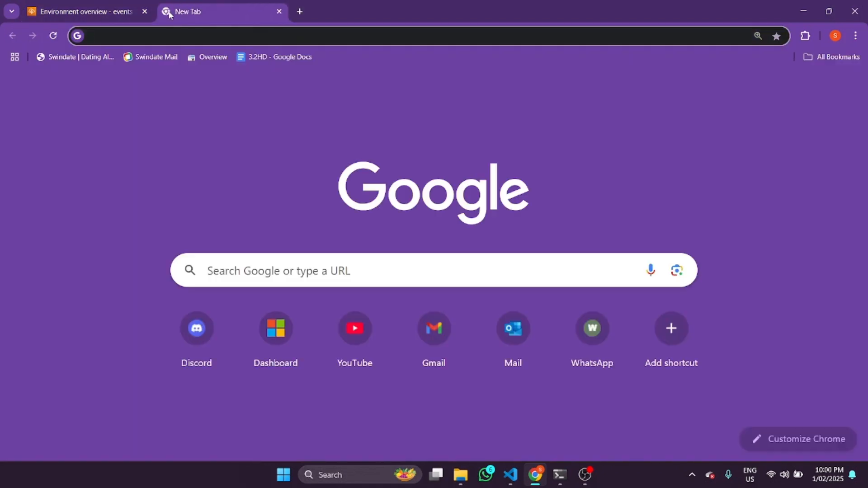
text(ebs)
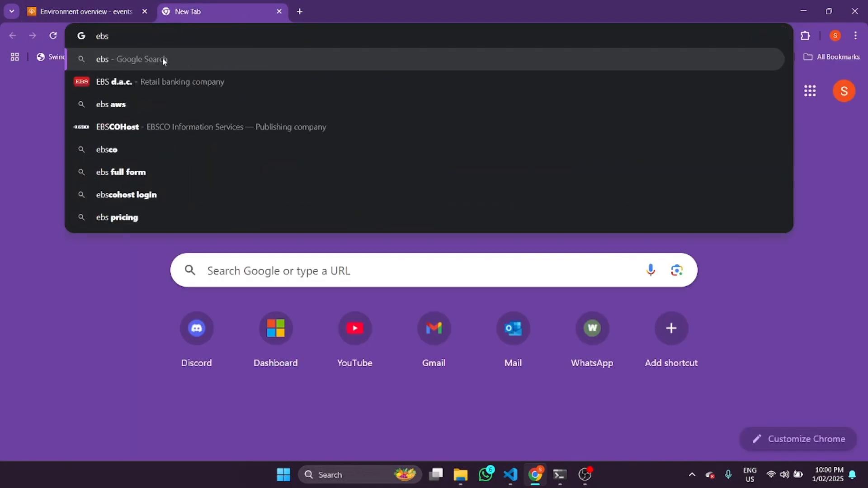
key(BackSpace)
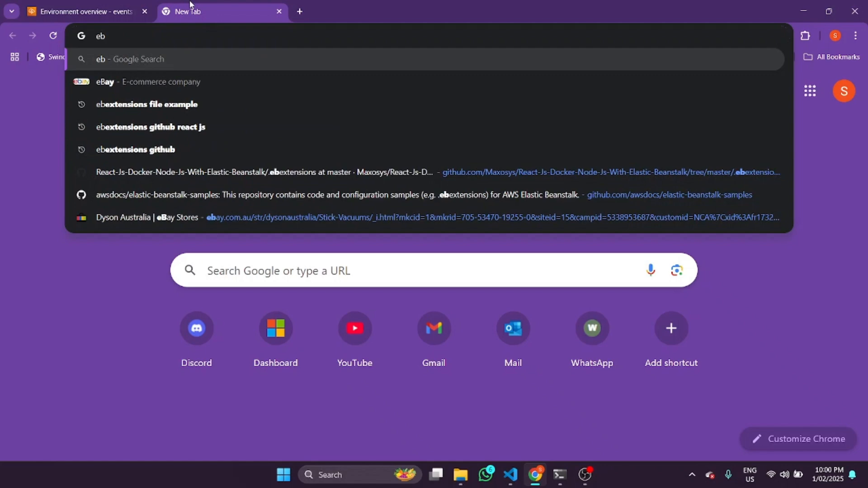
click(159, 109)
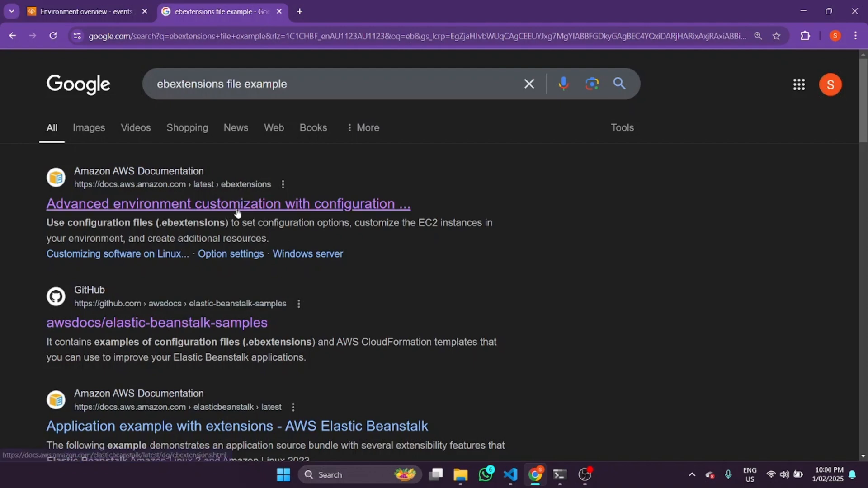
click(195, 326)
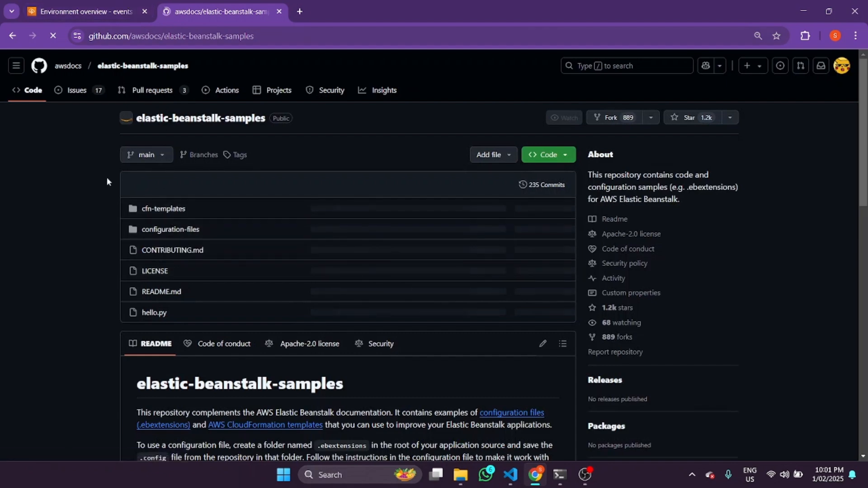
Browse the repository's configuration-files folder down to the environment-configuration samples in aws-provided
scroll(316, 238, down, 1)
click(173, 176)
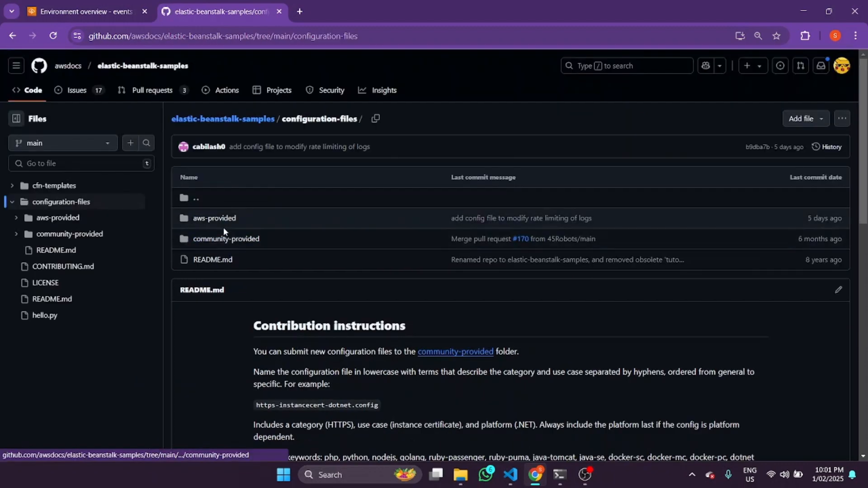
click(223, 220)
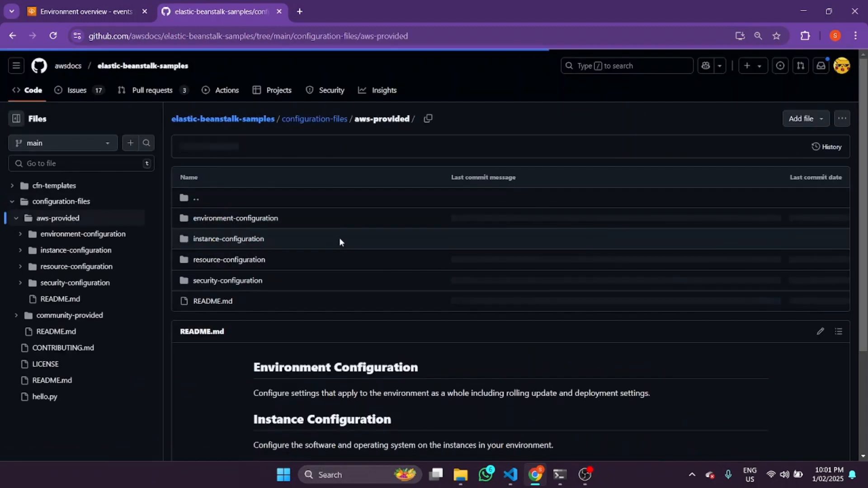
click(236, 220)
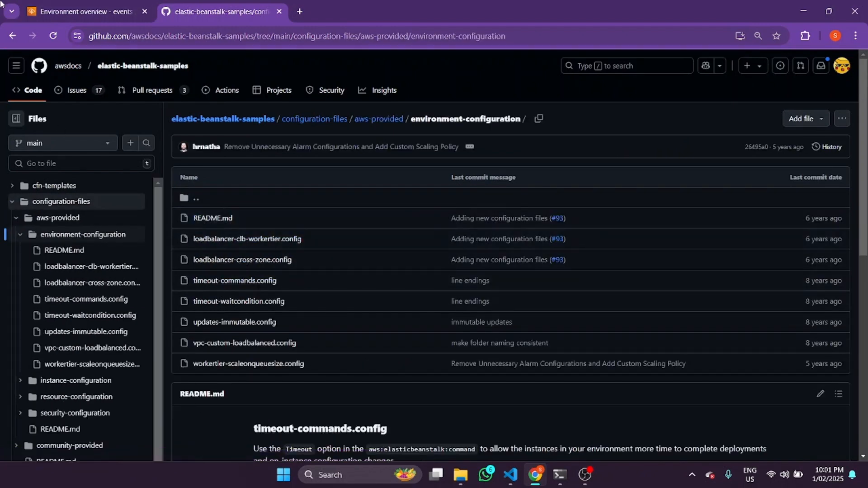
Return to the search results, look through them, and open the README.md of elastic-beanstalk-samples
click(14, 37)
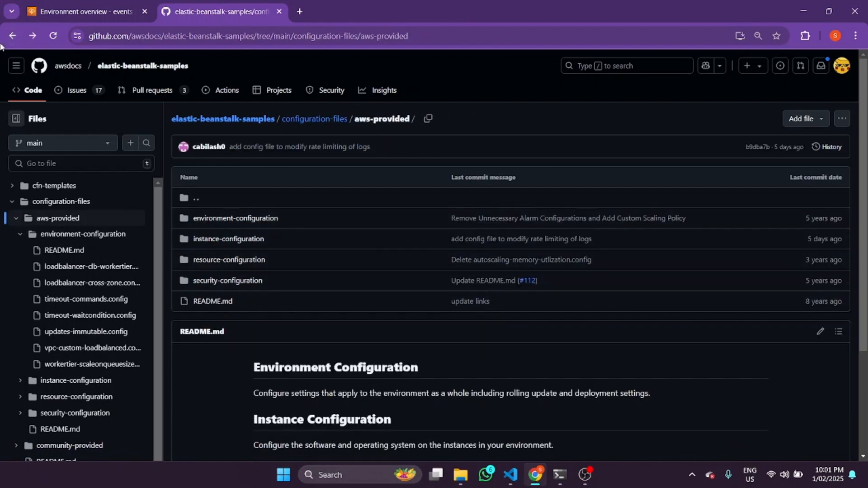
click(12, 36)
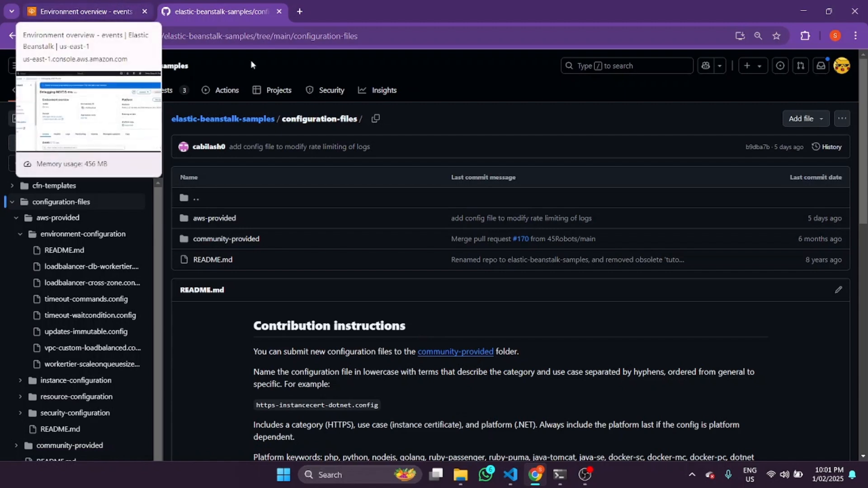
click(12, 36)
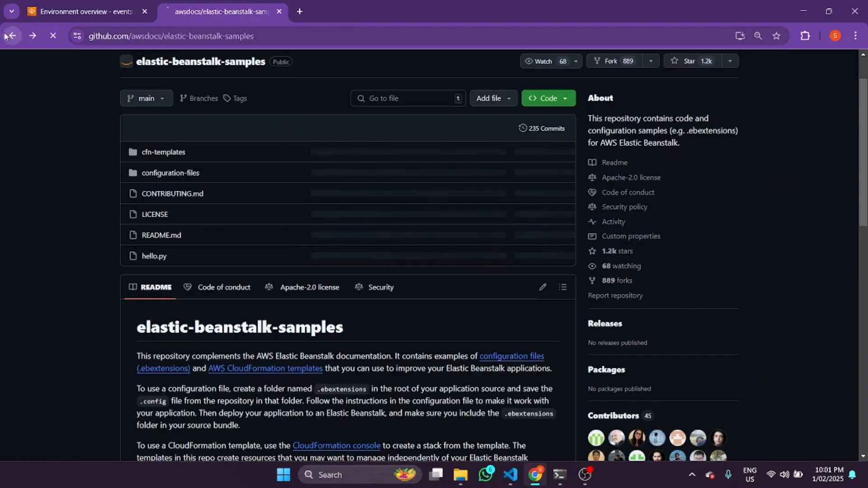
click(13, 36)
scroll(182, 264, down, 1)
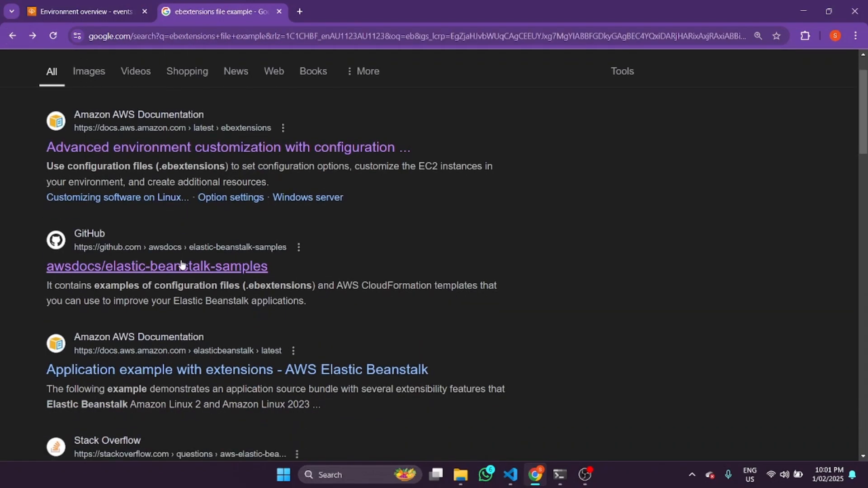
scroll(182, 265, down, 1)
scroll(229, 312, down, 1)
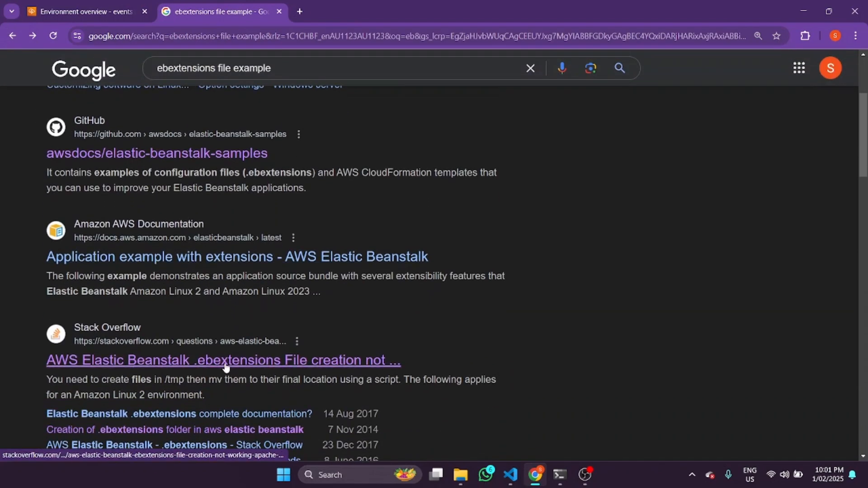
scroll(226, 368, down, 5)
click(344, 368)
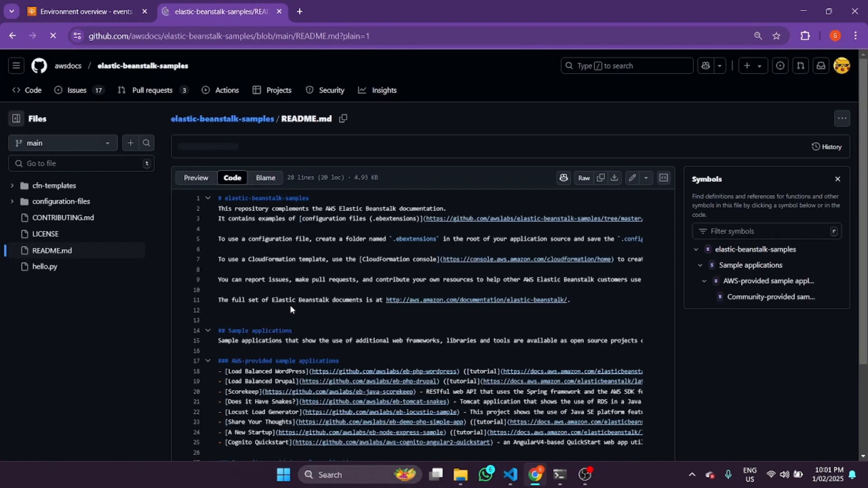
Go back to the search results and open the AWS re:Post article "Customize Elastic Beanstalk with configuration files"
click(12, 41)
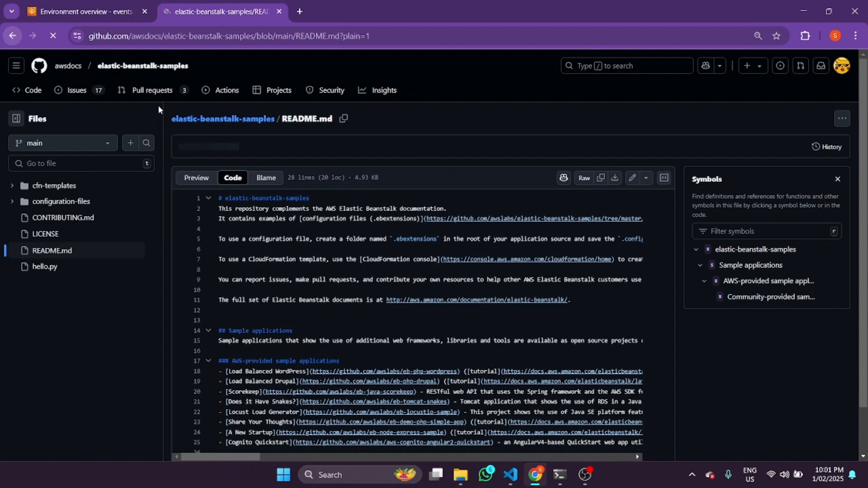
scroll(270, 245, down, 2)
scroll(268, 257, down, 5)
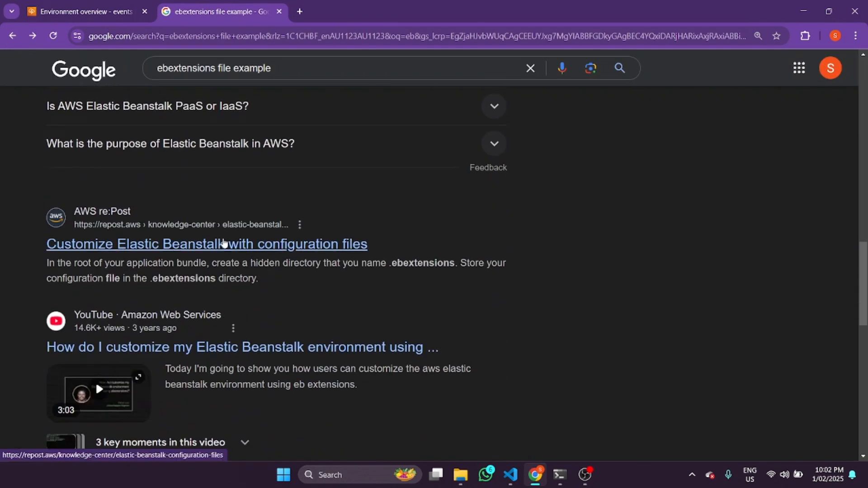
click(224, 244)
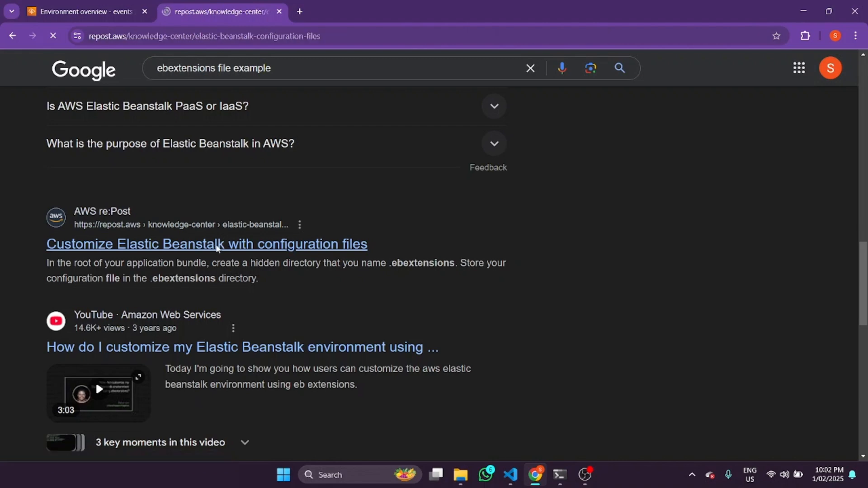
Read the article's .ebextensions directory instructions and highlight the file name 01-server-configuration.config in the example structure
scroll(218, 249, down, 5)
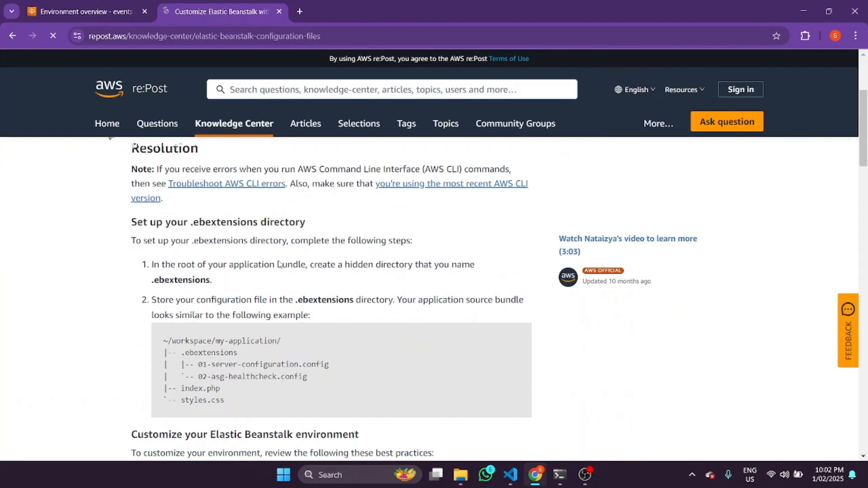
scroll(169, 227, up, 1)
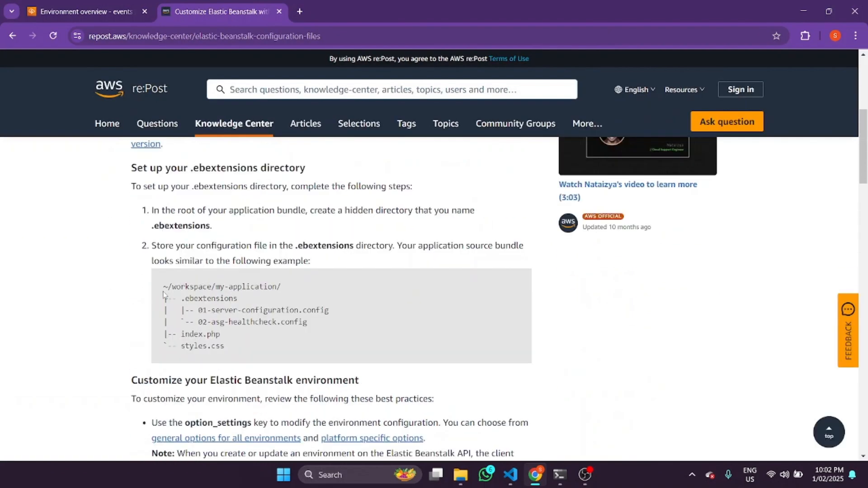
drag(199, 312, 334, 315)
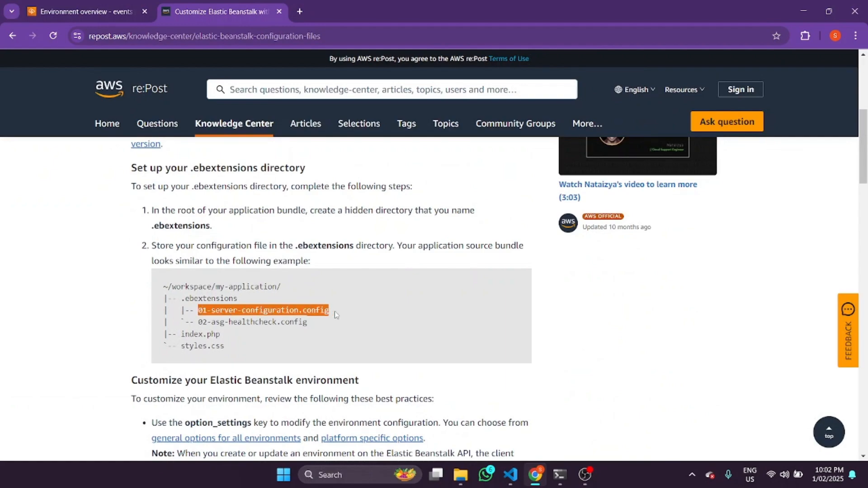
scroll(340, 316, down, 2)
scroll(340, 319, down, 8)
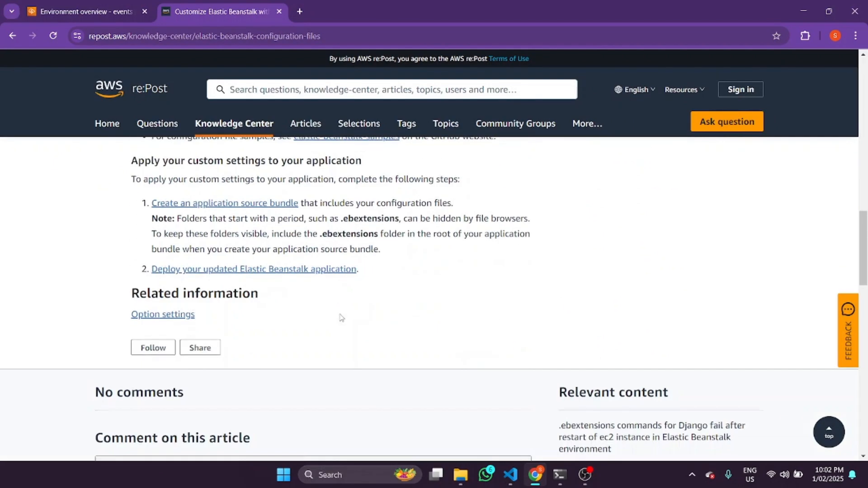
scroll(266, 298, up, 5)
scroll(265, 299, up, 3)
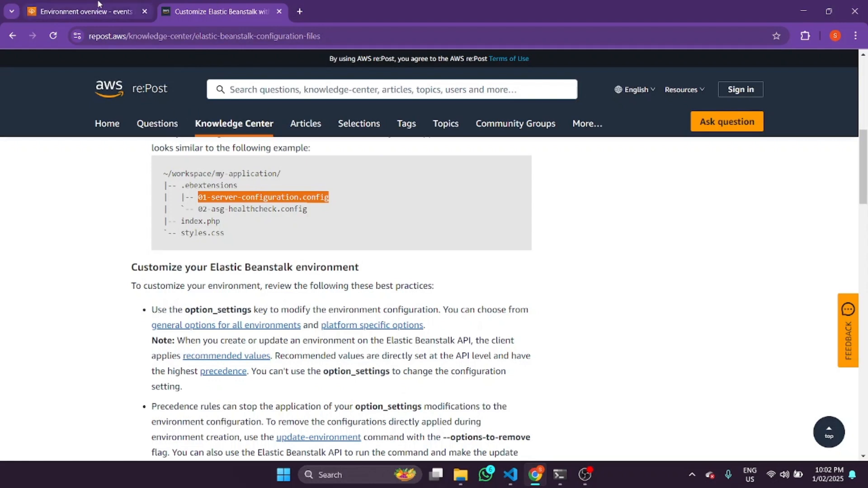
Return to the Elastic Beanstalk console, highlight the environment launch message, and refresh the Debugging-NEXTJS-env overview
mouse_move(98, 3)
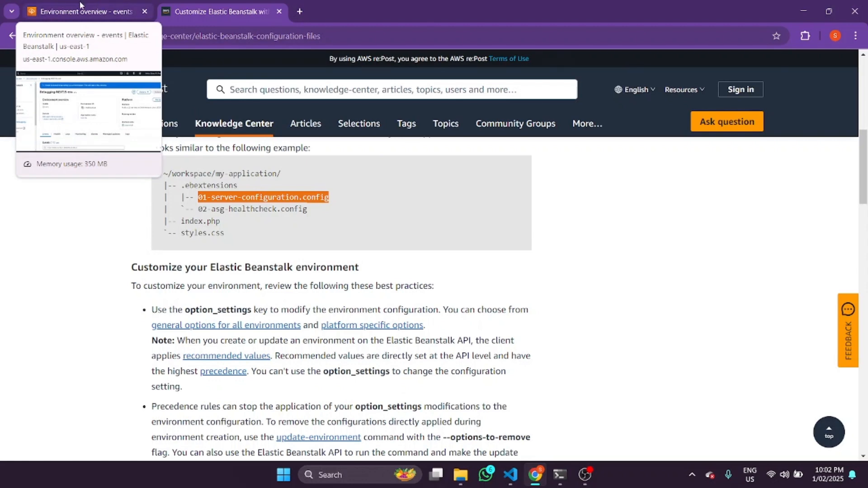
click(80, 5)
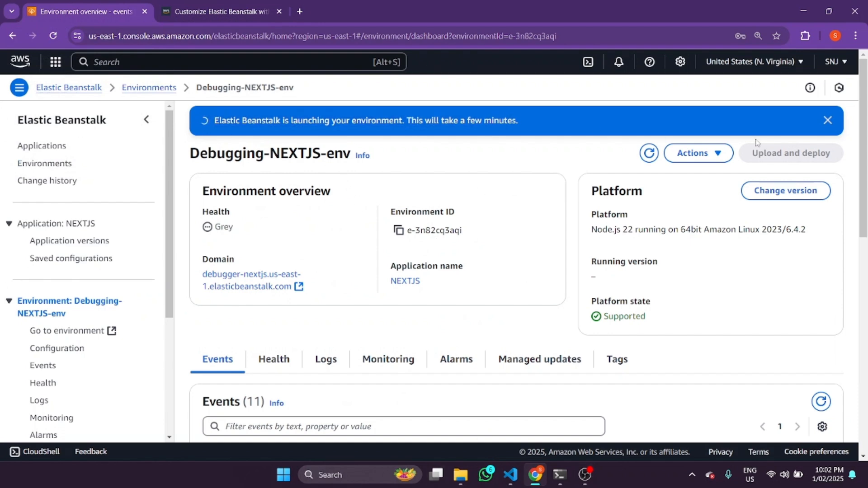
drag(180, 119, 575, 117)
click(649, 153)
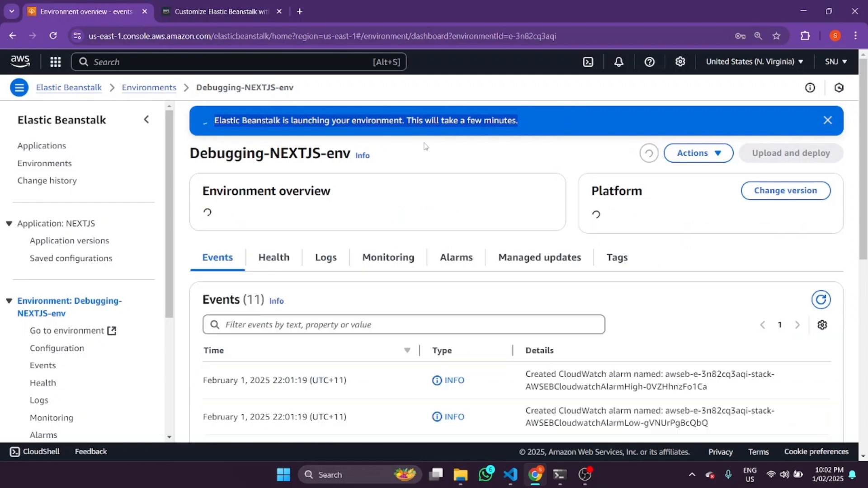
Examine the environment's launch events from newest to oldest, highlighting the Auto Scaling scale-up policy entry, and return to the overview
scroll(499, 247, down, 8)
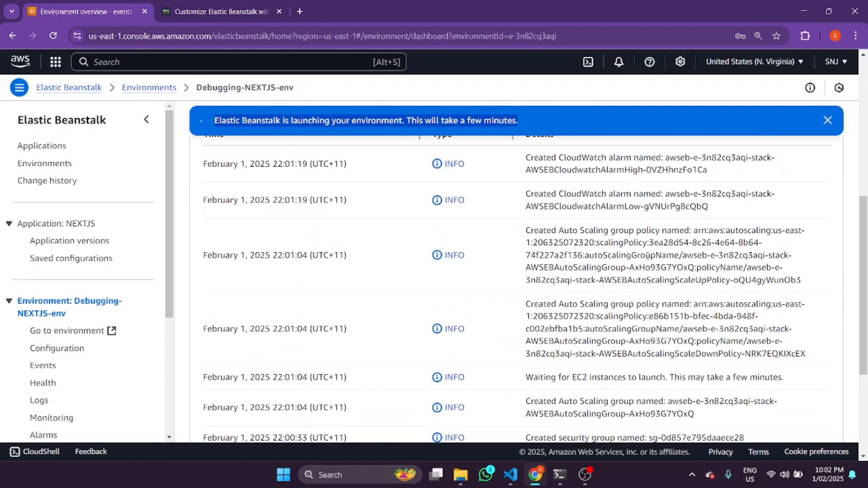
scroll(516, 290, down, 3)
scroll(636, 362, down, 1)
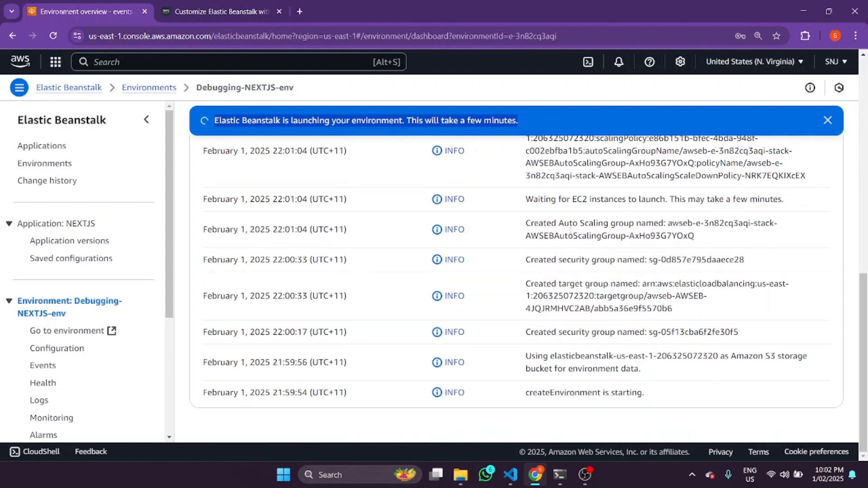
drag(865, 349, 866, 147)
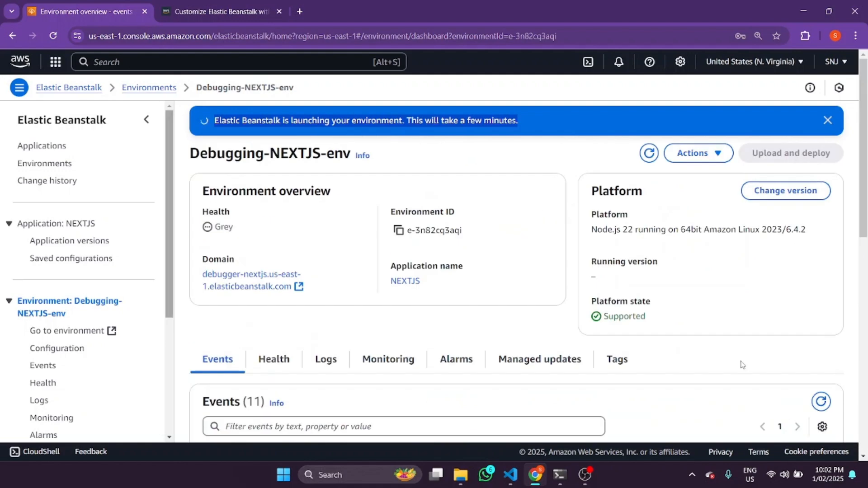
drag(866, 224, 867, 376)
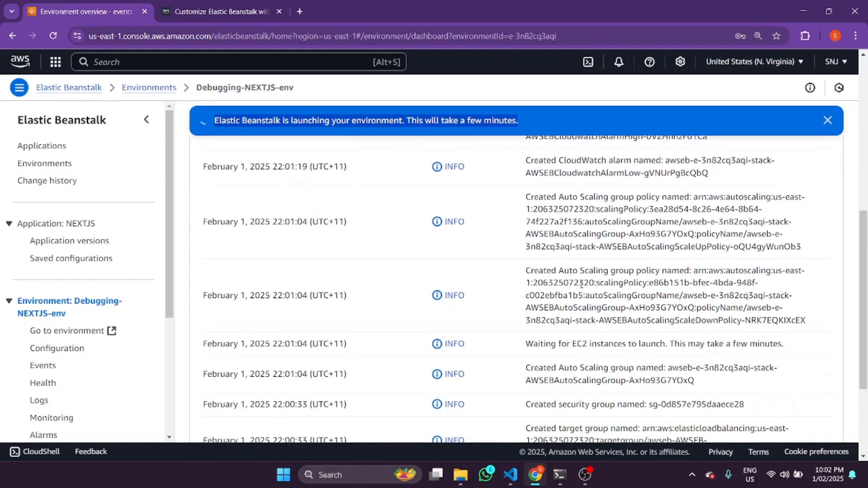
scroll(649, 224, up, 5)
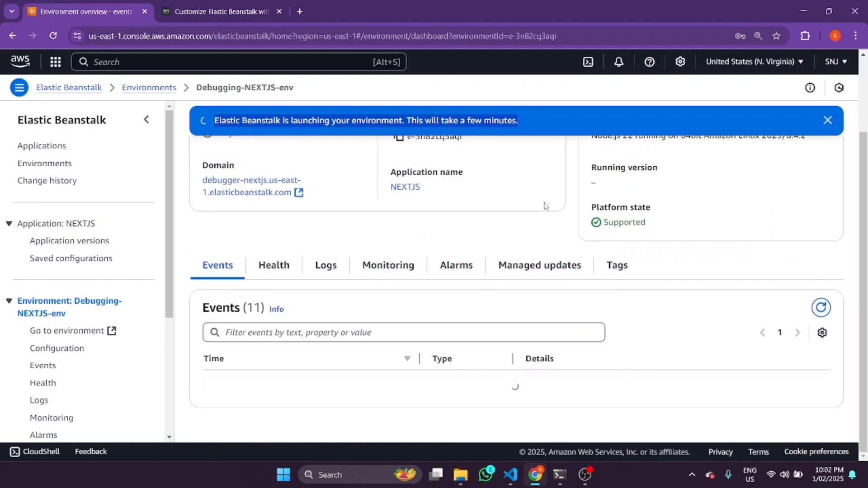
drag(864, 243, 864, 348)
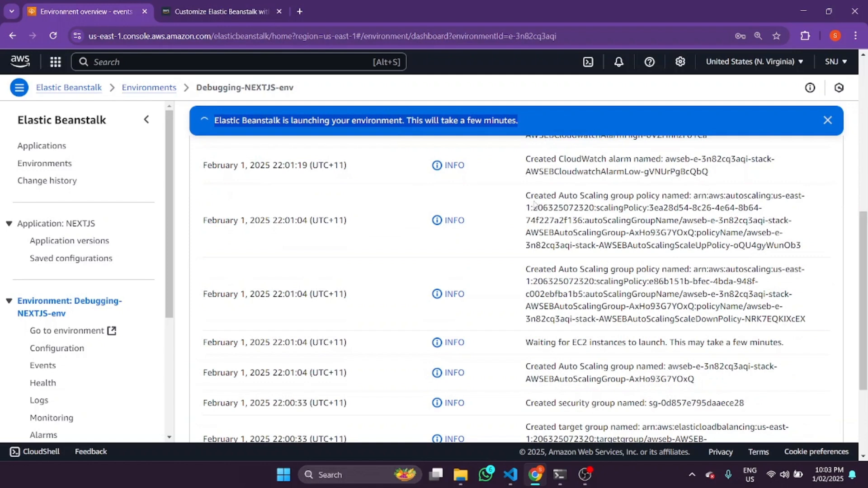
drag(526, 195, 779, 220)
scroll(779, 235, down, 1)
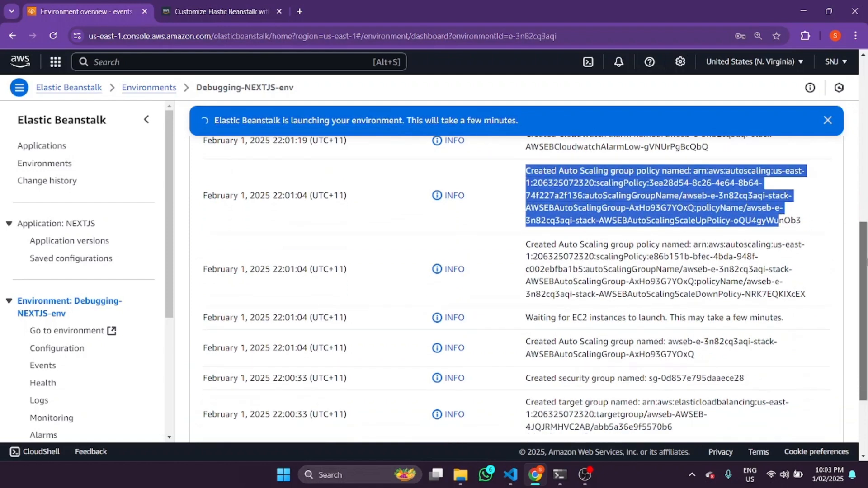
scroll(779, 220, down, 3)
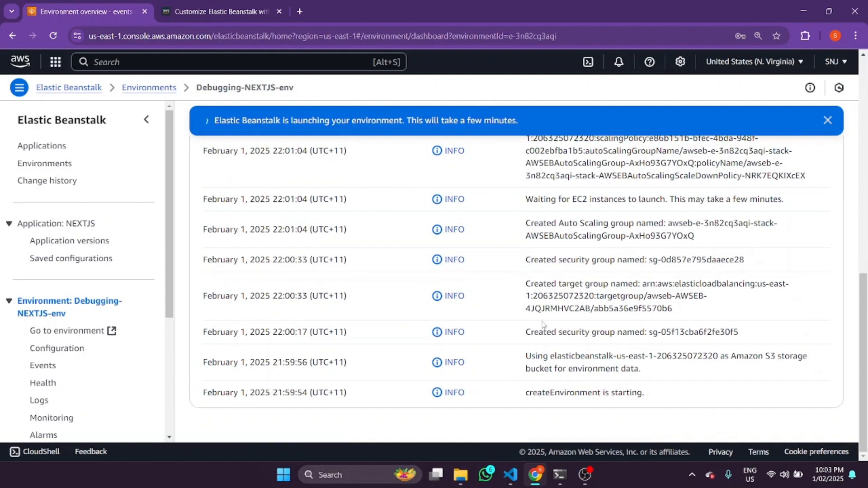
scroll(372, 315, up, 8)
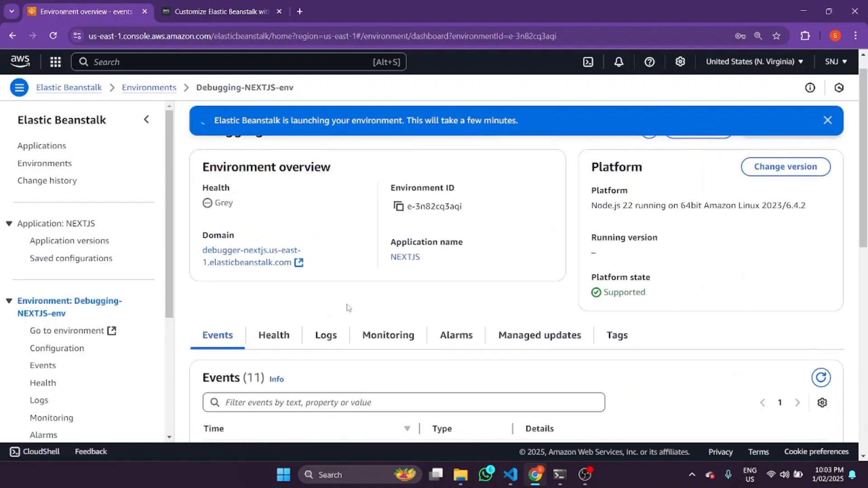
scroll(368, 344, up, 1)
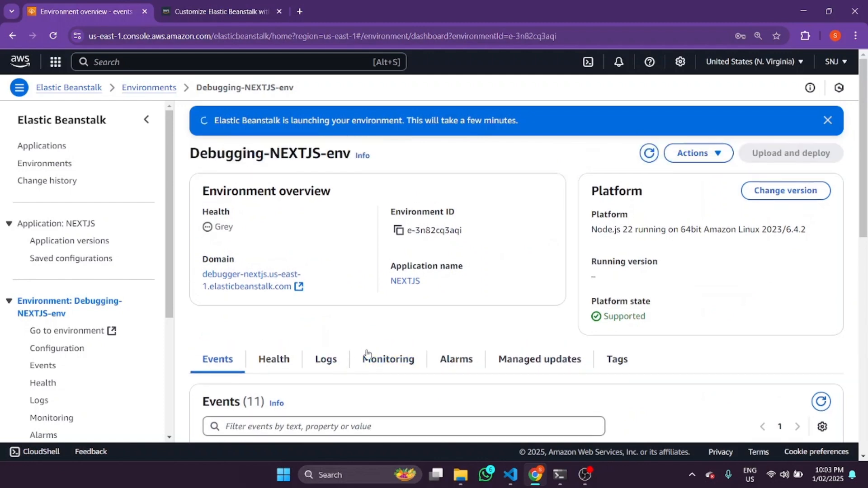
Refresh the Debugging-NEXTJS-env overview and review its launch events down to the EC2 instance launch entry
click(649, 153)
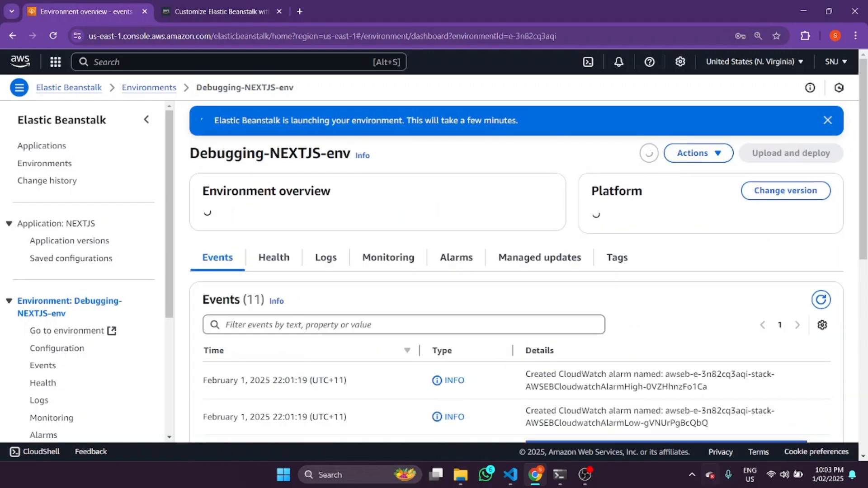
scroll(382, 380, down, 3)
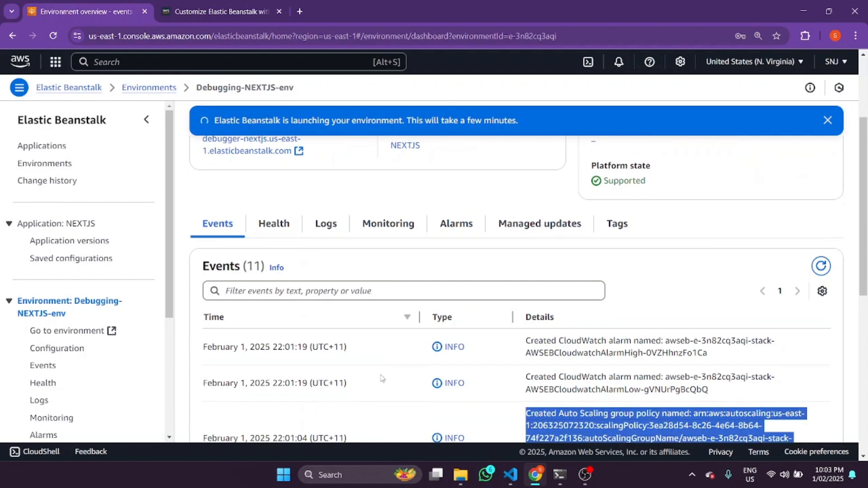
scroll(526, 303, down, 5)
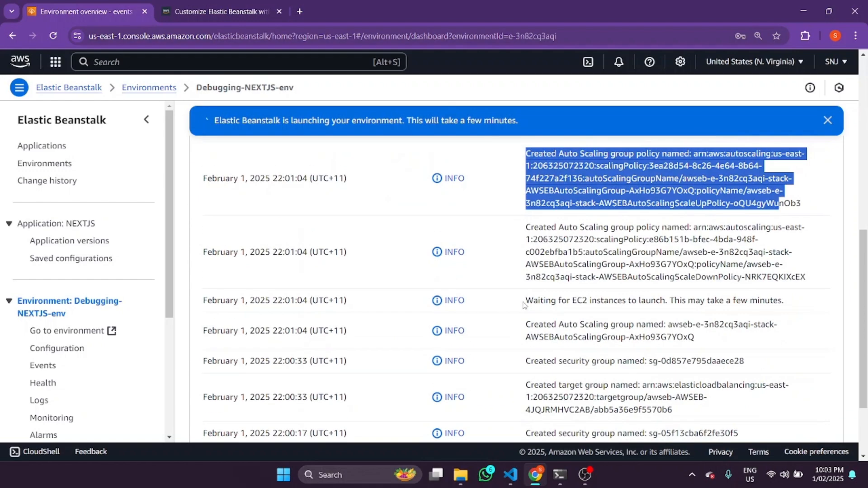
click(524, 298)
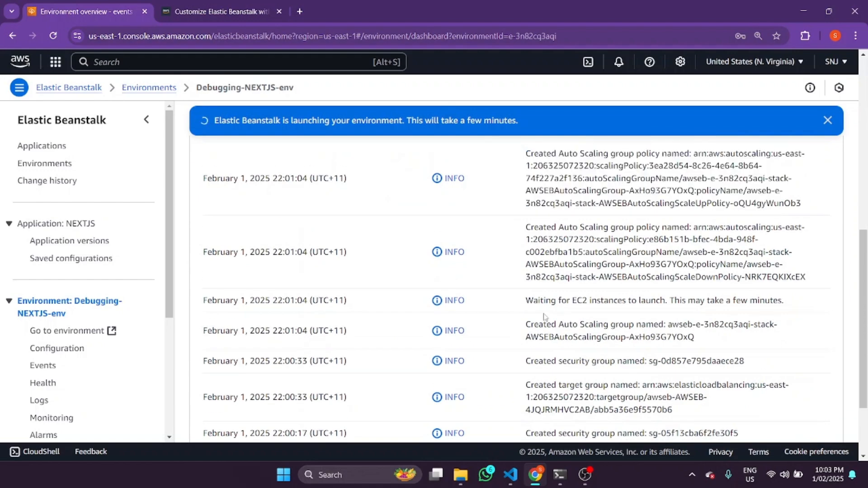
scroll(544, 317, up, 8)
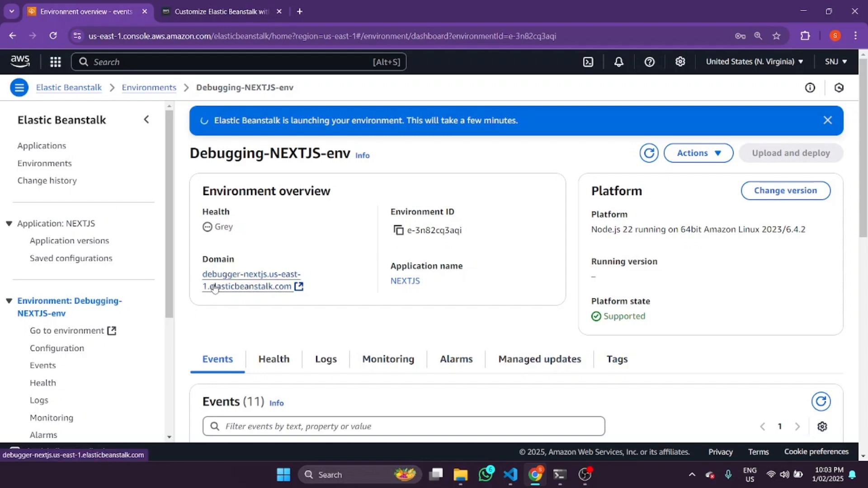
Open the environment's domain, continue past the insecure-connection warning, and highlight the error heading on the page
click(270, 287)
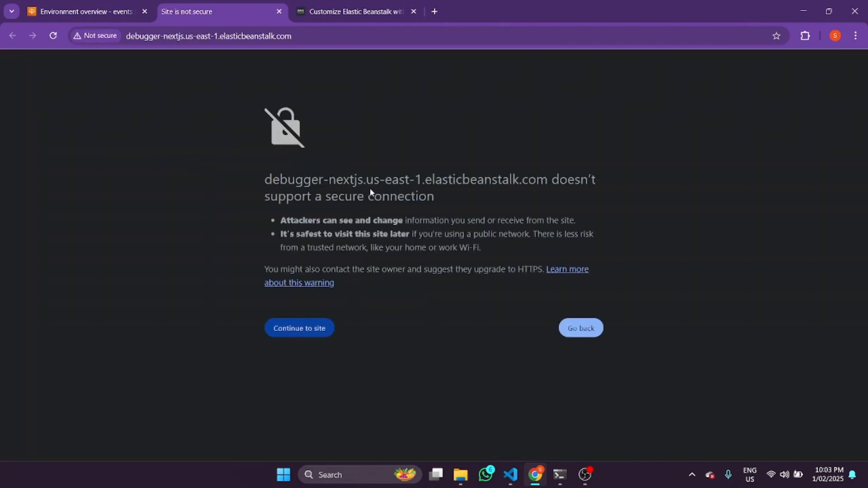
click(304, 338)
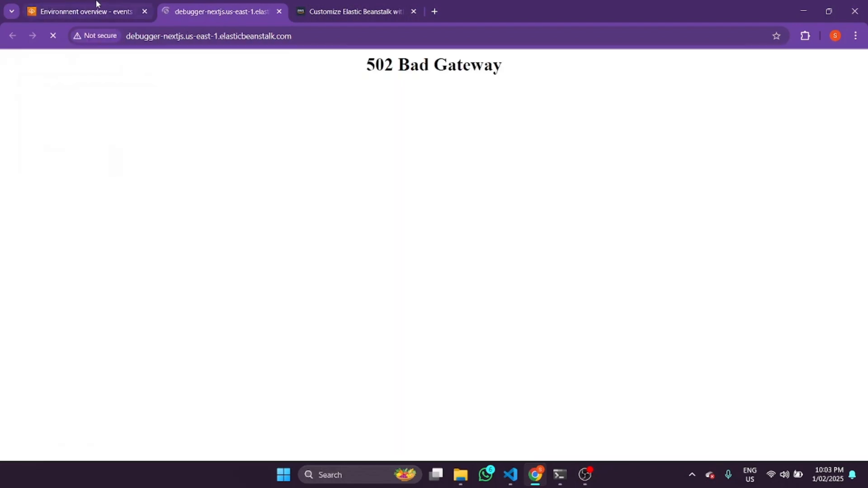
drag(364, 72, 530, 68)
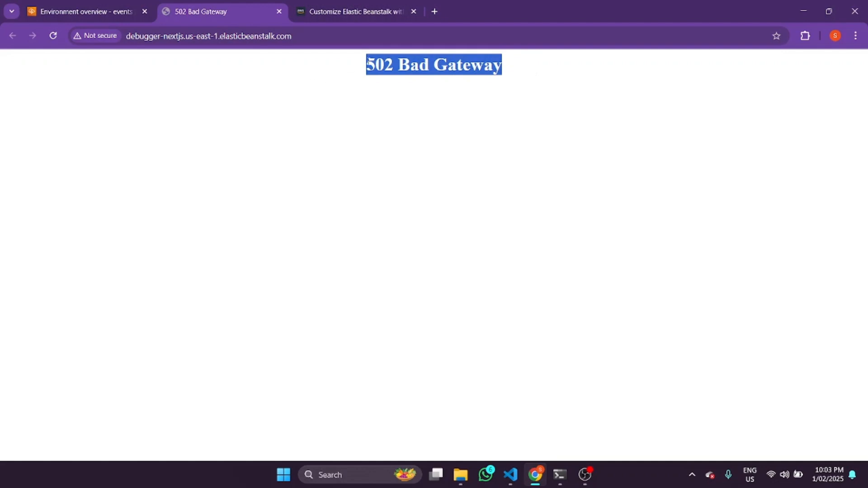
drag(368, 61, 535, 35)
Return to the Elastic Beanstalk console and examine the environment's overall health and enhanced instance health
click(82, 11)
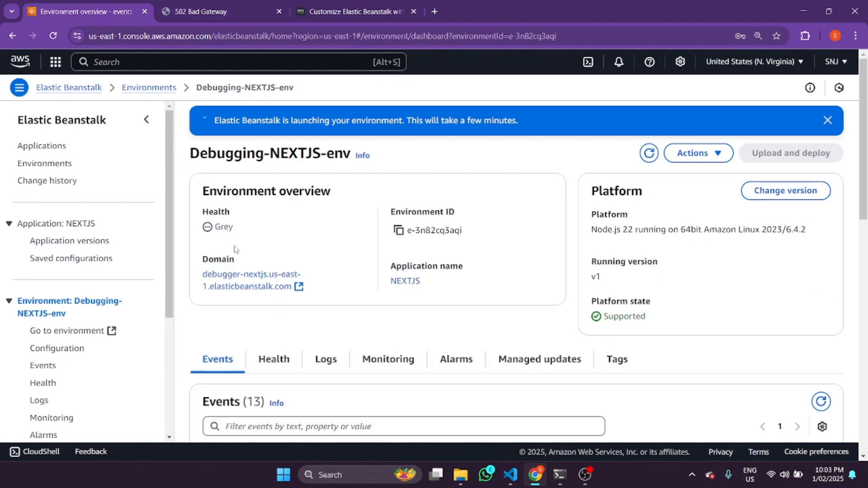
click(269, 364)
scroll(428, 308, down, 1)
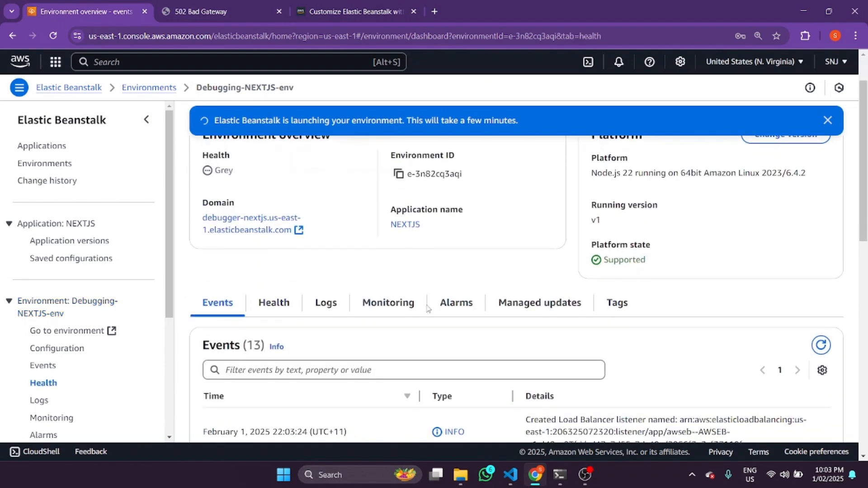
scroll(339, 299, down, 3)
scroll(389, 257, up, 1)
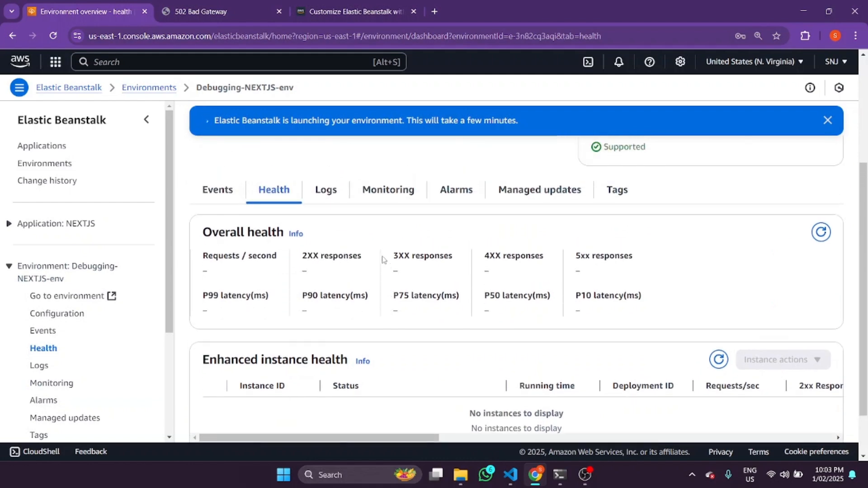
scroll(393, 337, down, 1)
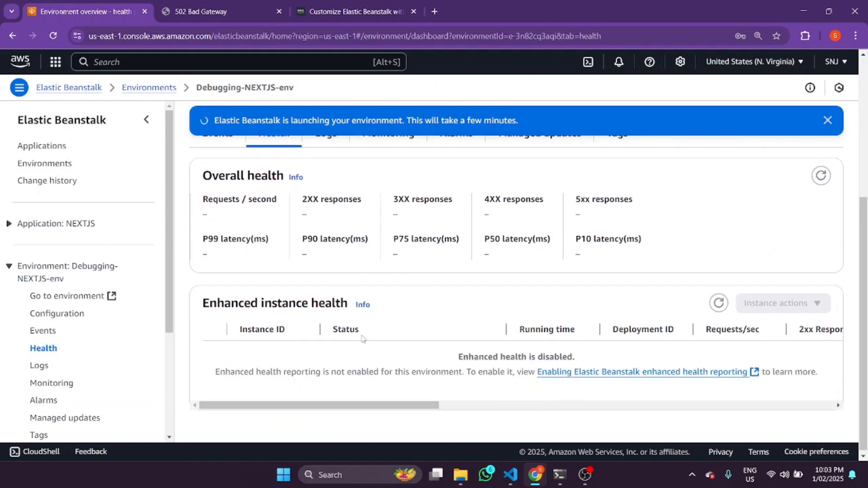
scroll(352, 336, up, 1)
scroll(443, 334, down, 1)
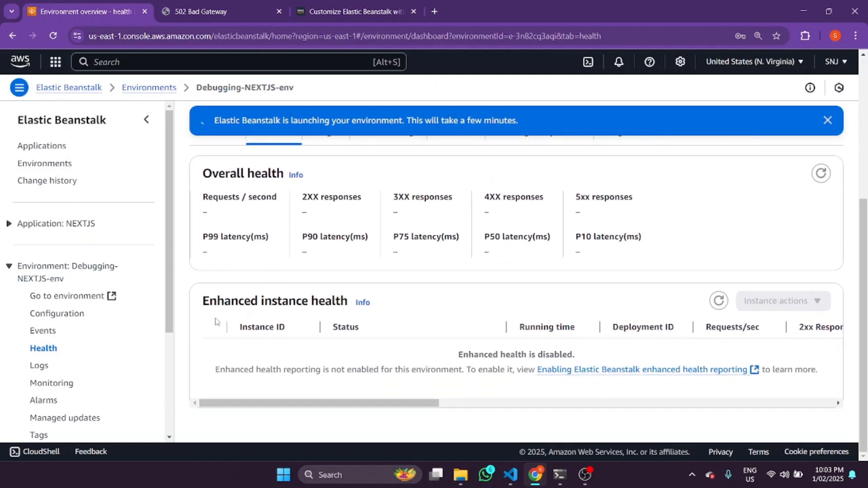
scroll(261, 302, up, 2)
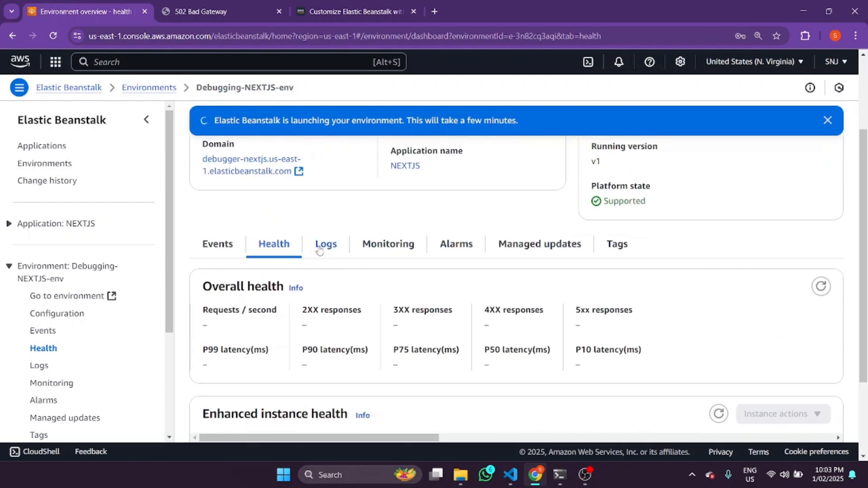
Check the environment's logs, highlighting "100 lines of logs" in the description, along with its monitoring metrics and alarms
click(324, 245)
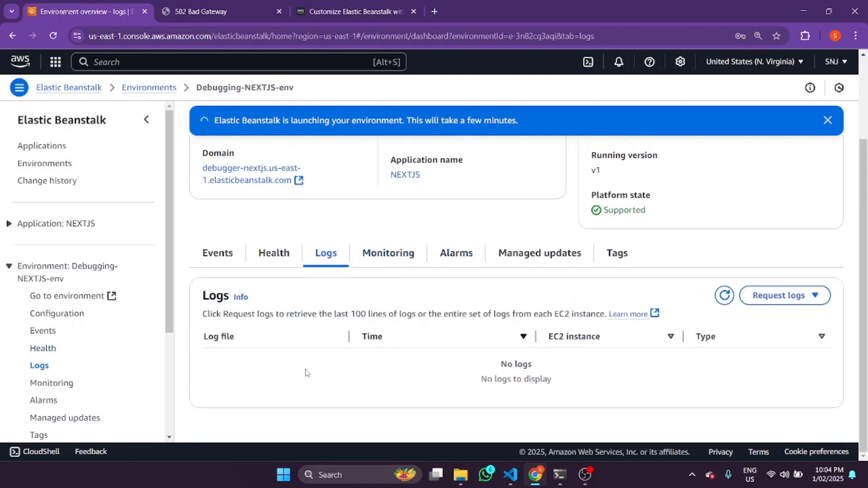
drag(351, 316, 415, 316)
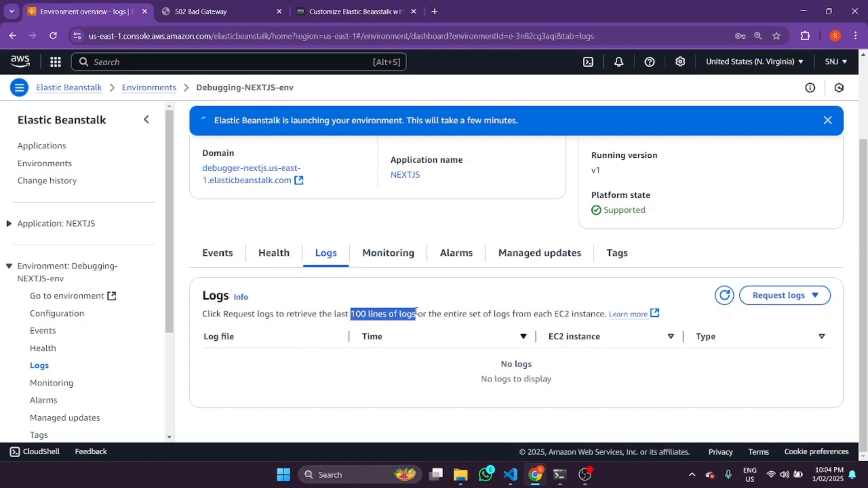
click(391, 257)
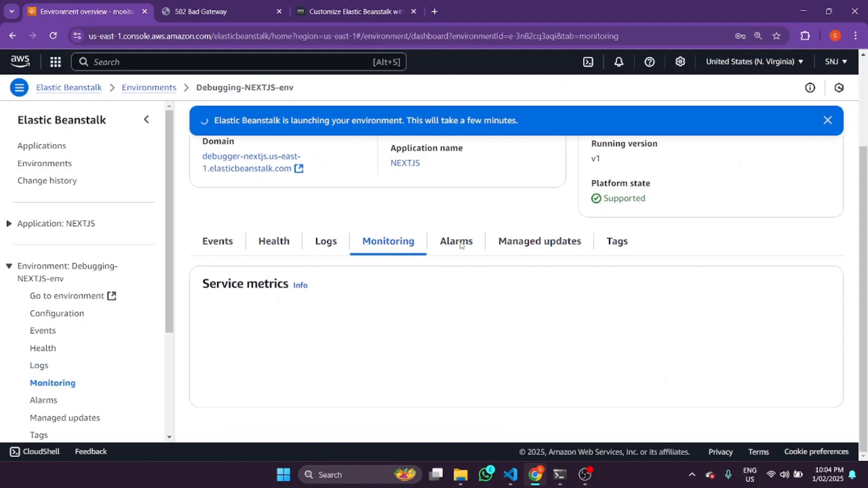
click(460, 243)
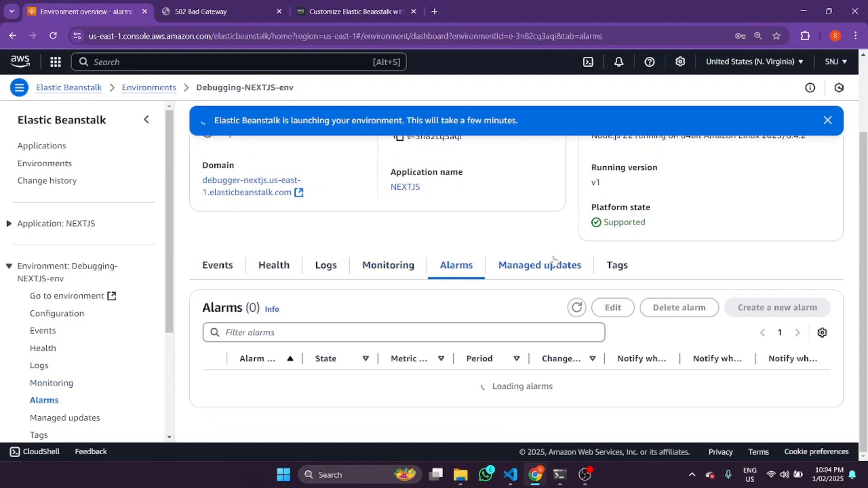
Check the environment's managed updates history and its tags
click(542, 243)
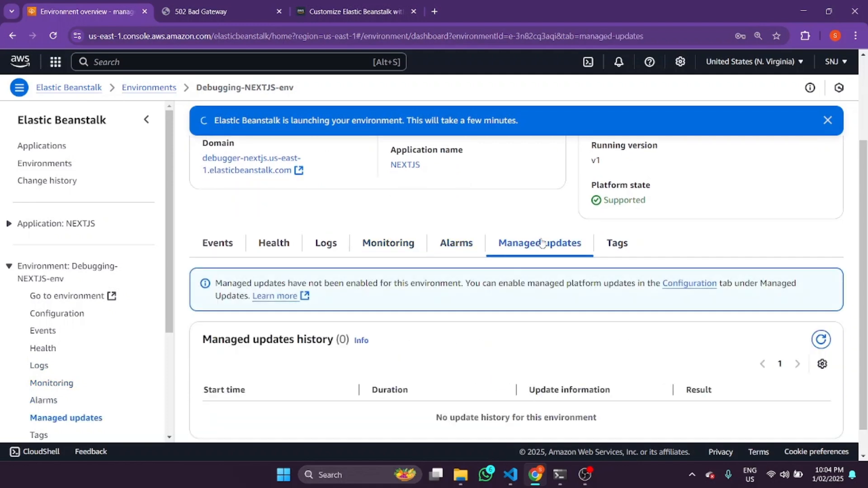
scroll(542, 243, down, 1)
scroll(545, 303, up, 3)
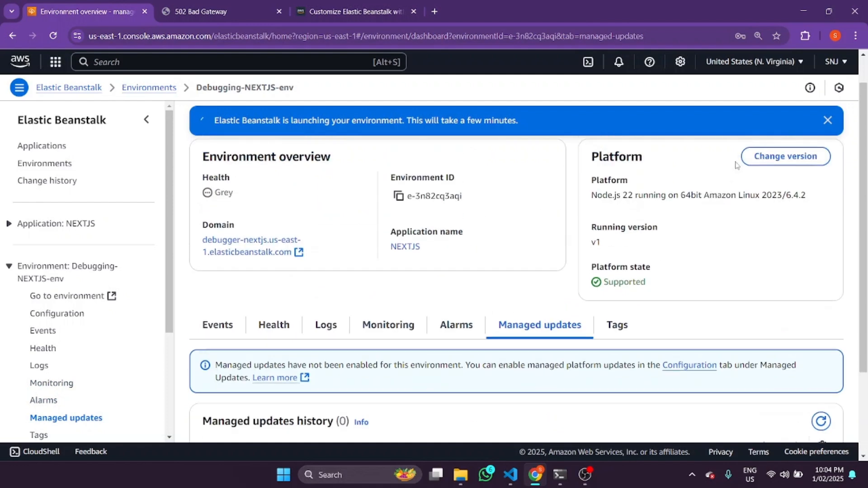
scroll(701, 195, down, 3)
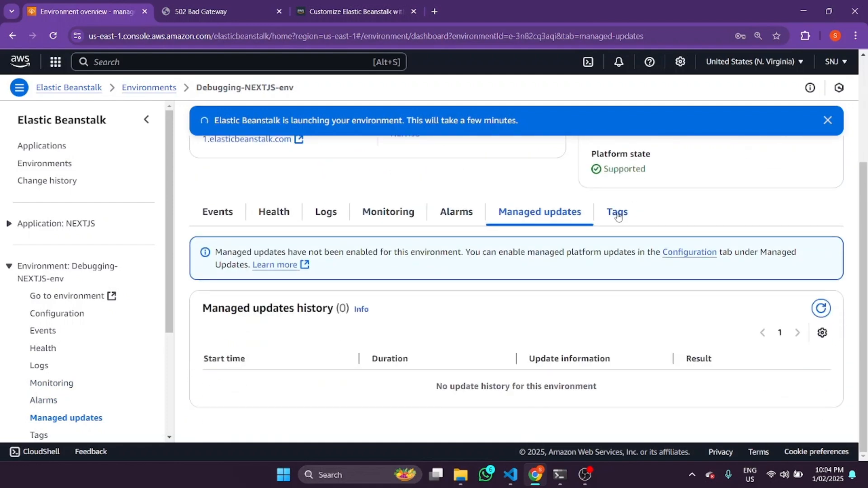
click(618, 216)
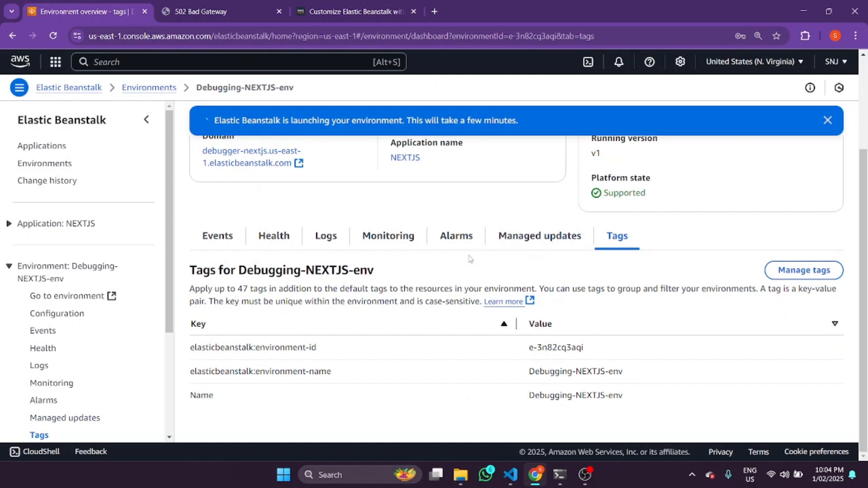
Return to the environment's events and look through the console navigation down to the recent environments
scroll(326, 306, up, 3)
click(218, 359)
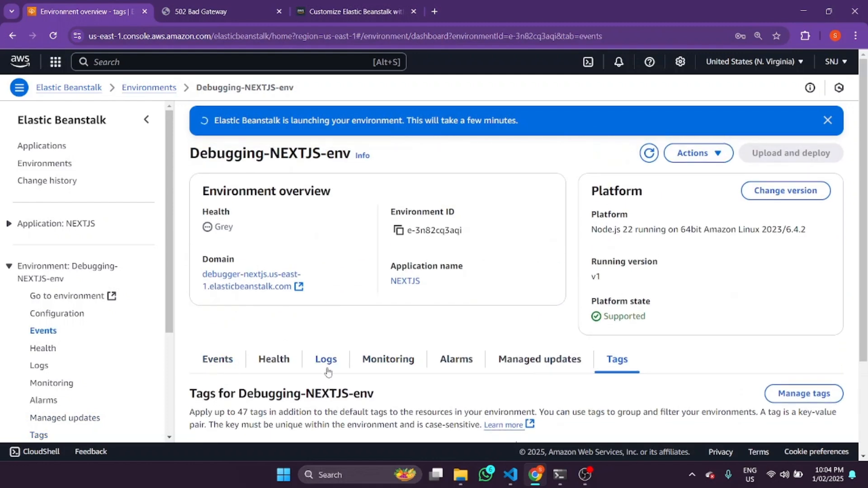
scroll(479, 304, down, 2)
scroll(83, 295, down, 1)
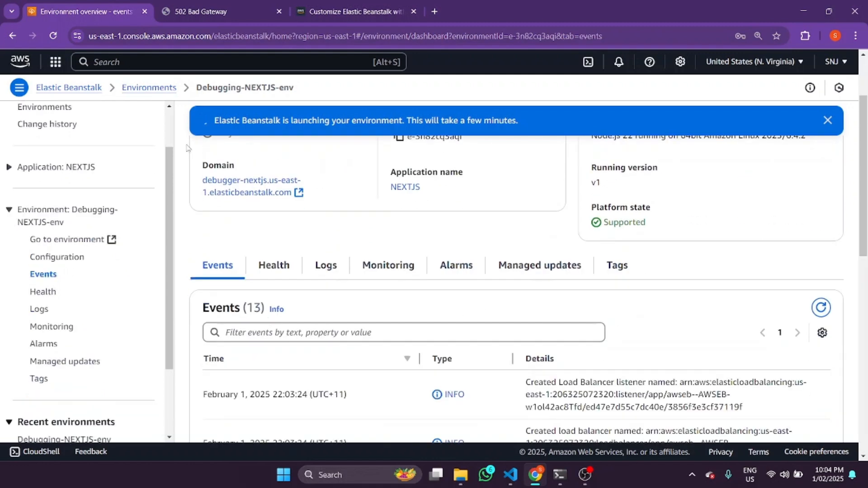
scroll(171, 295, down, 2)
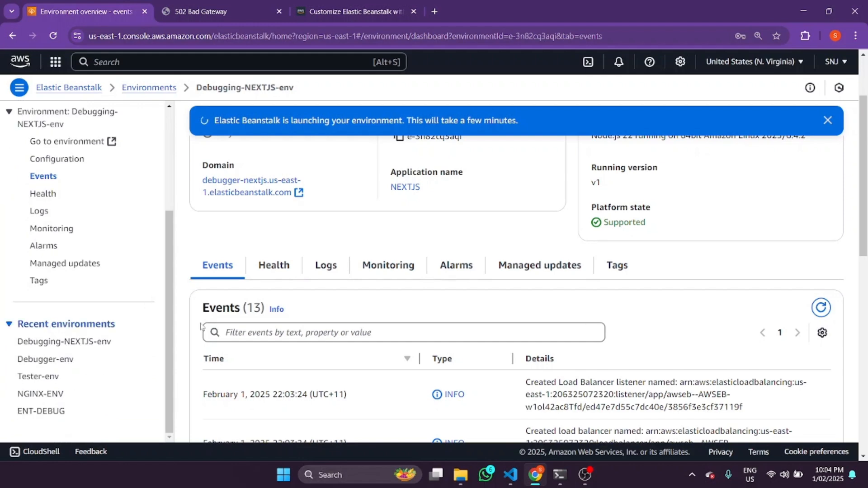
scroll(170, 290, up, 3)
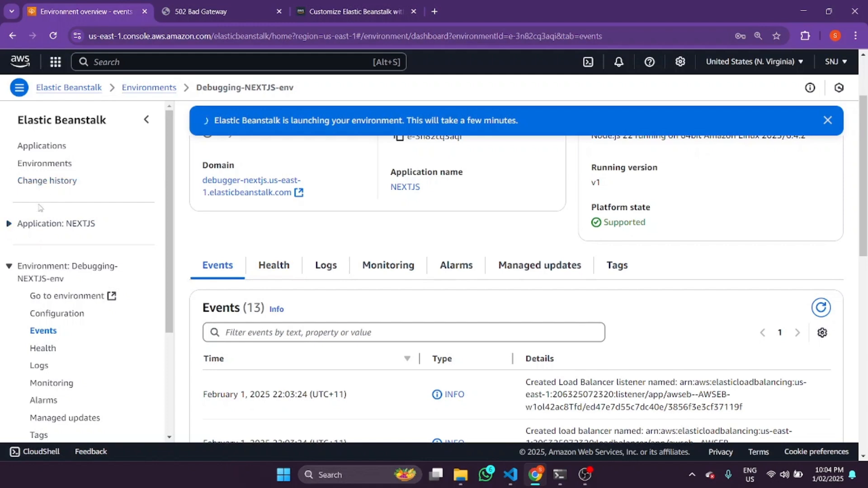
scroll(497, 181, up, 2)
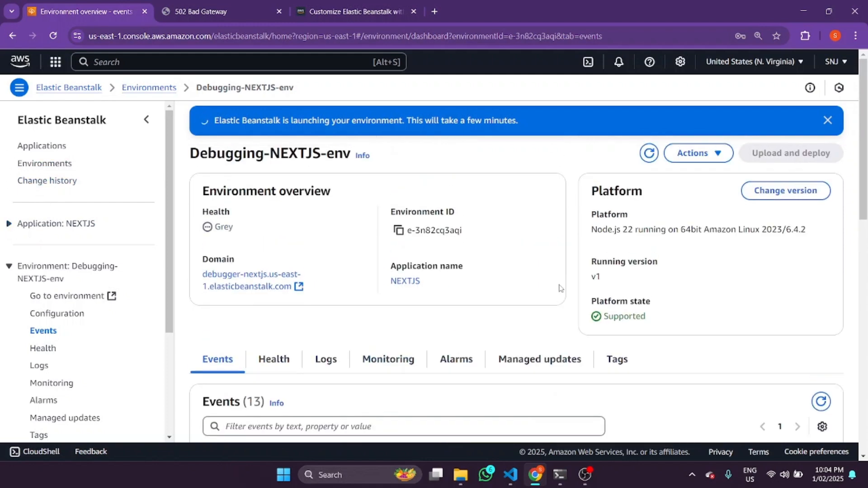
Review the list of environment actions and the recent environments, and dismiss the actions list
click(692, 149)
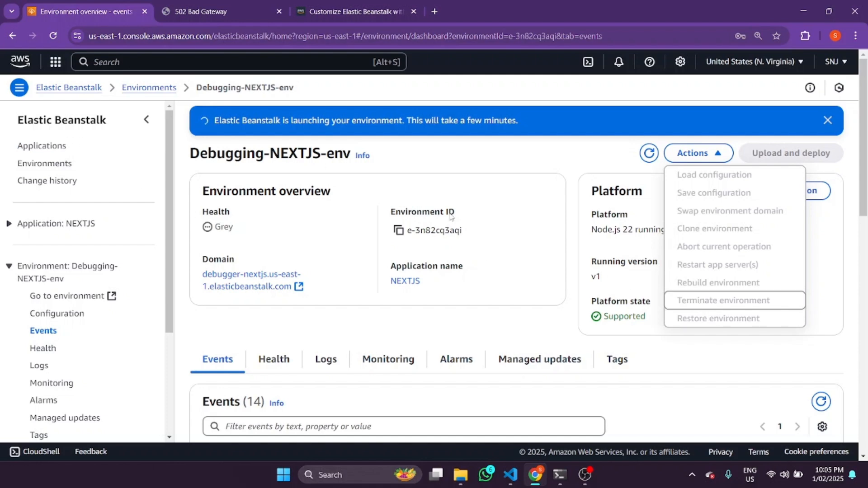
drag(168, 230, 163, 306)
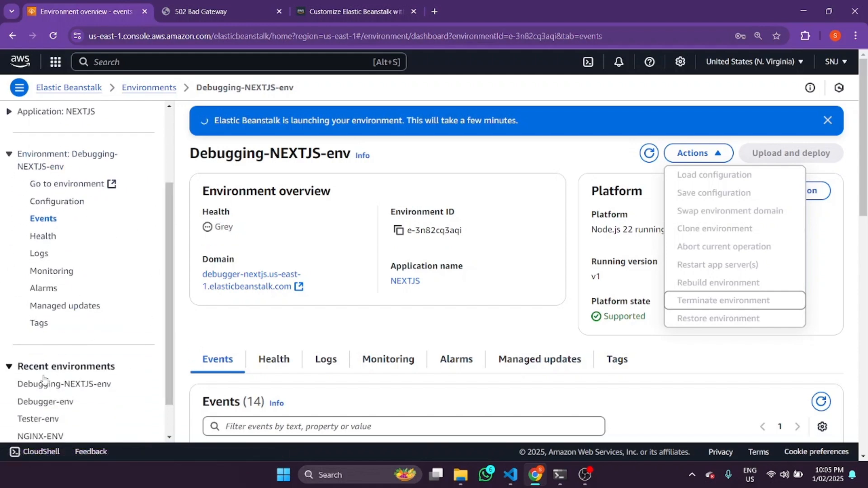
drag(170, 317, 170, 260)
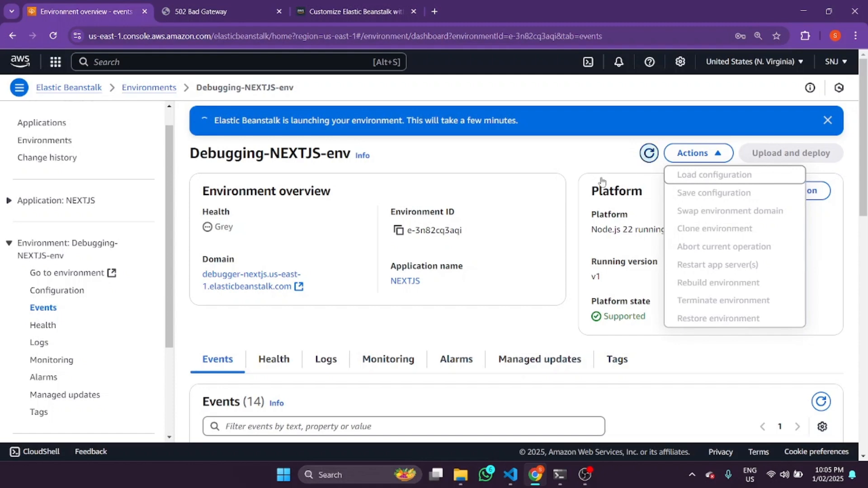
click(584, 191)
Check the refreshed events, open the environment's domain again, and close the old 502 Bad Gateway tab
scroll(517, 223, down, 4)
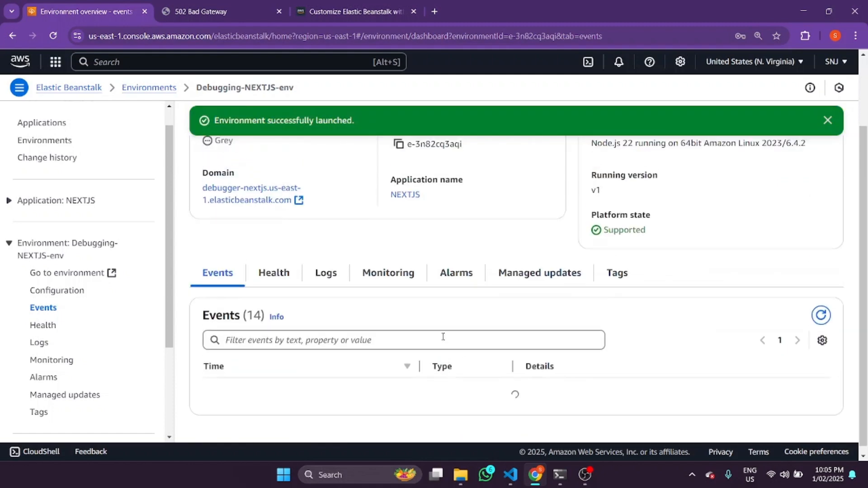
scroll(443, 337, up, 3)
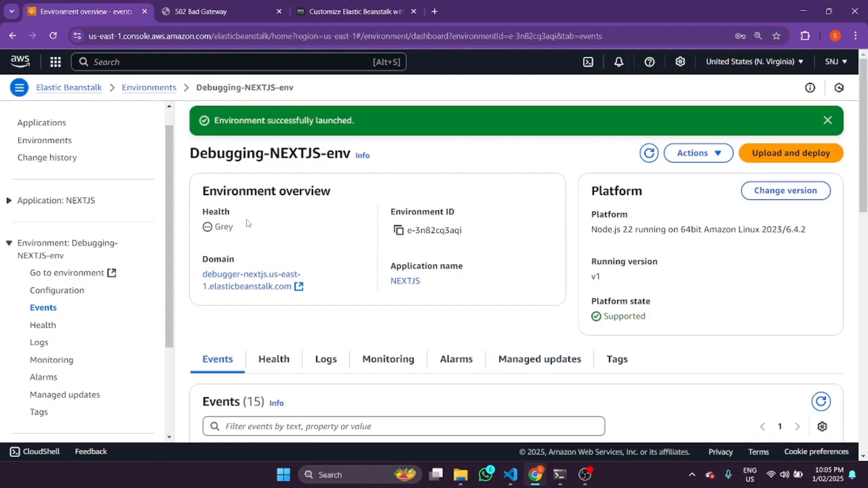
click(244, 279)
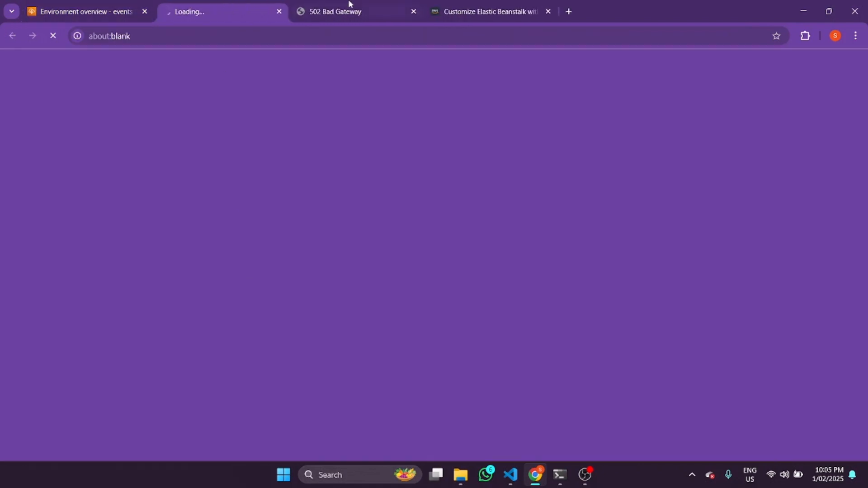
click(414, 11)
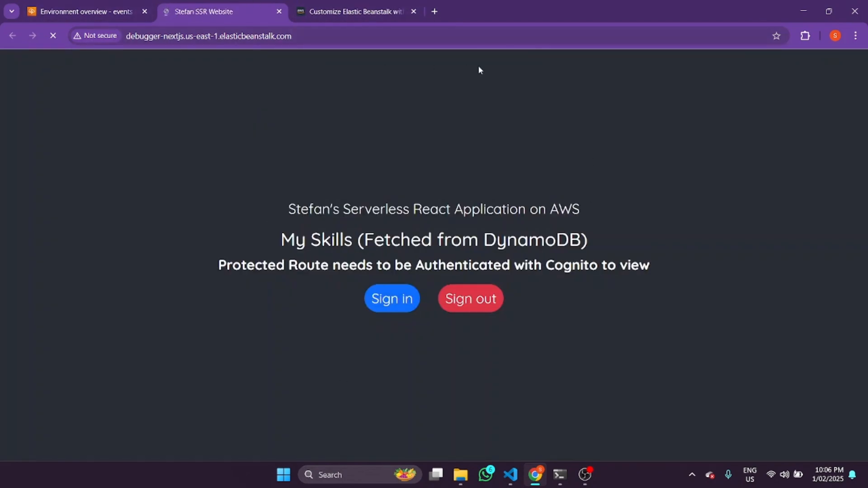
View the deployed site's page source and look across its server-rendered HTML
right_click(299, 159)
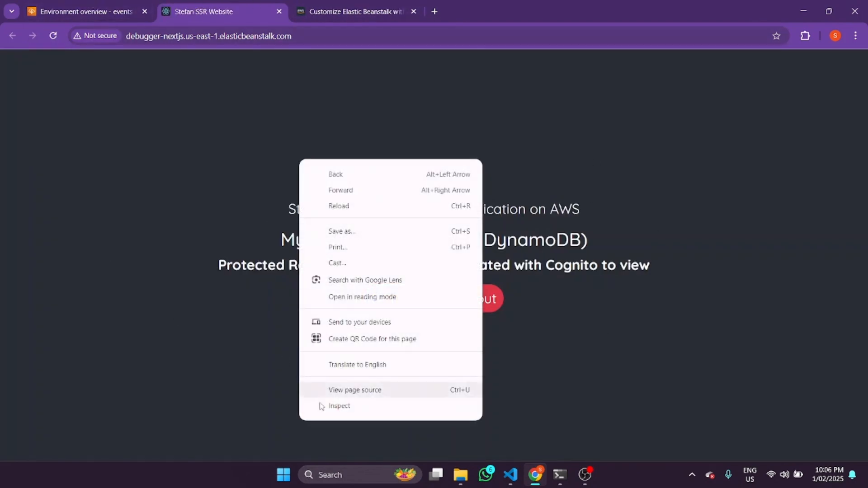
click(350, 396)
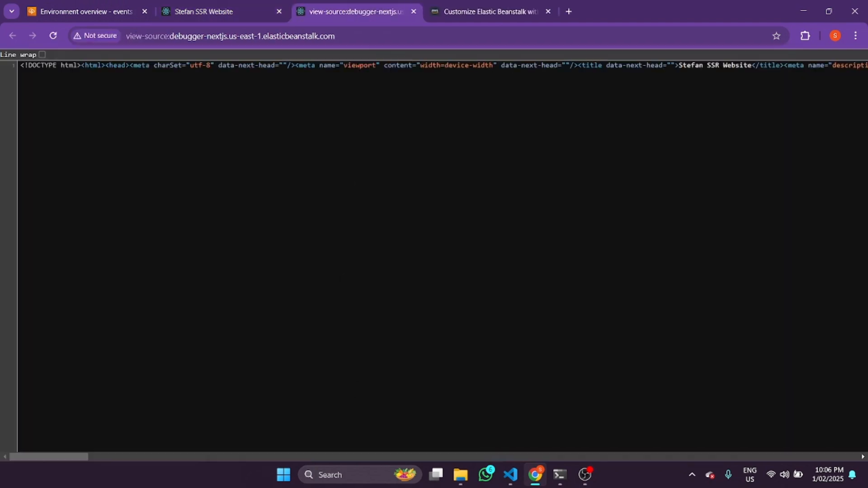
drag(55, 457, 851, 377)
Return to the Debugging-NEXTJS-env overview and review its launch events
click(98, 6)
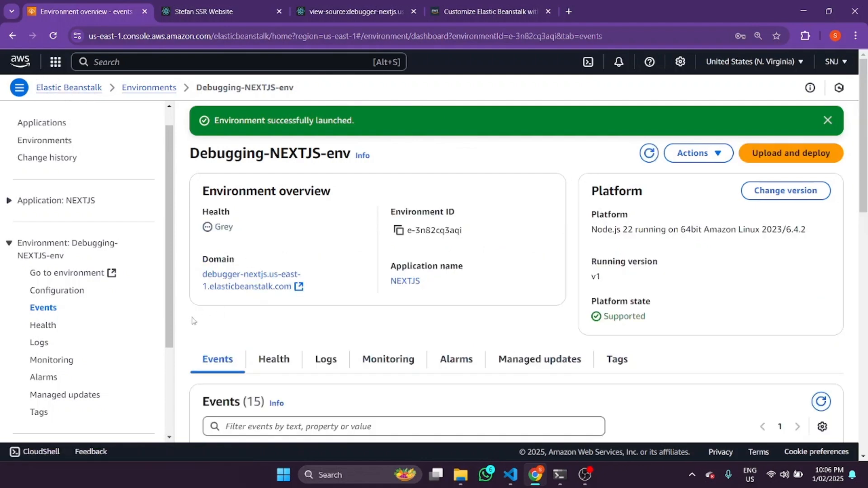
scroll(540, 255, down, 5)
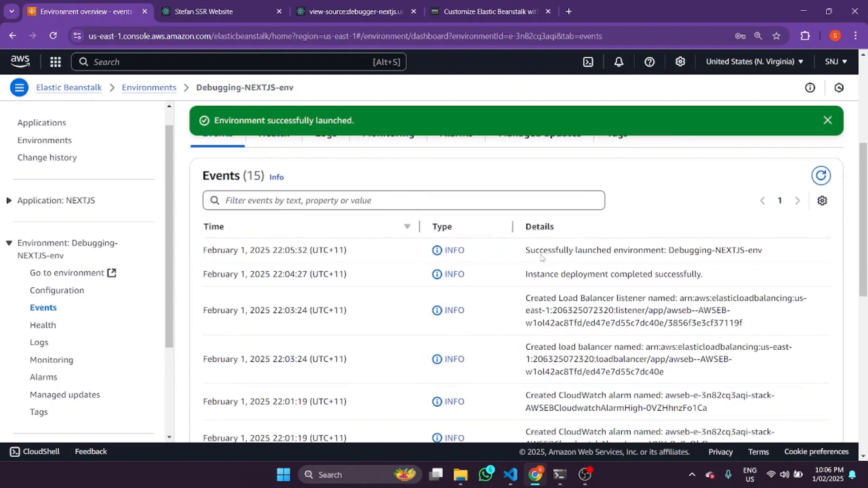
scroll(542, 254, down, 5)
scroll(542, 254, up, 10)
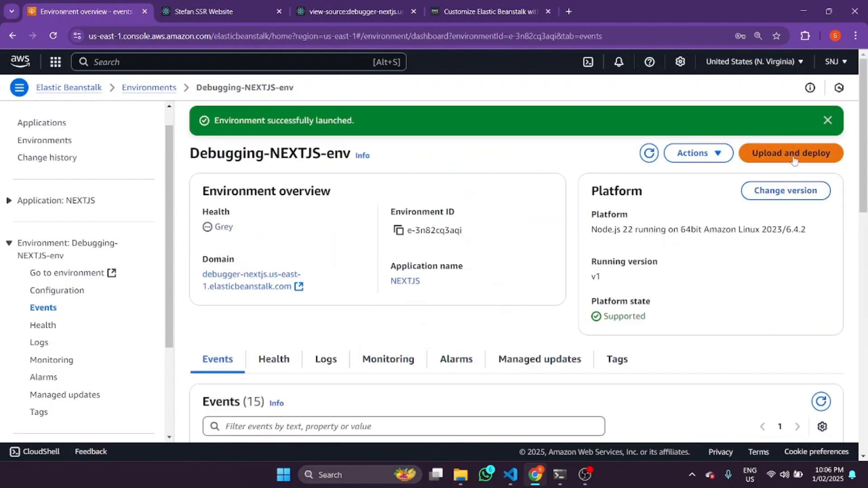
Start an upload-and-deploy for the environment and choose the pages.zip archive from the my-app folder
click(794, 161)
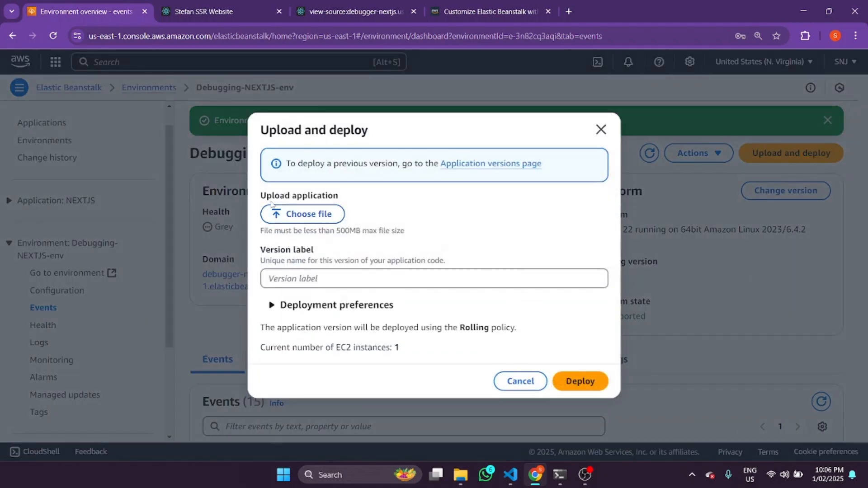
click(287, 215)
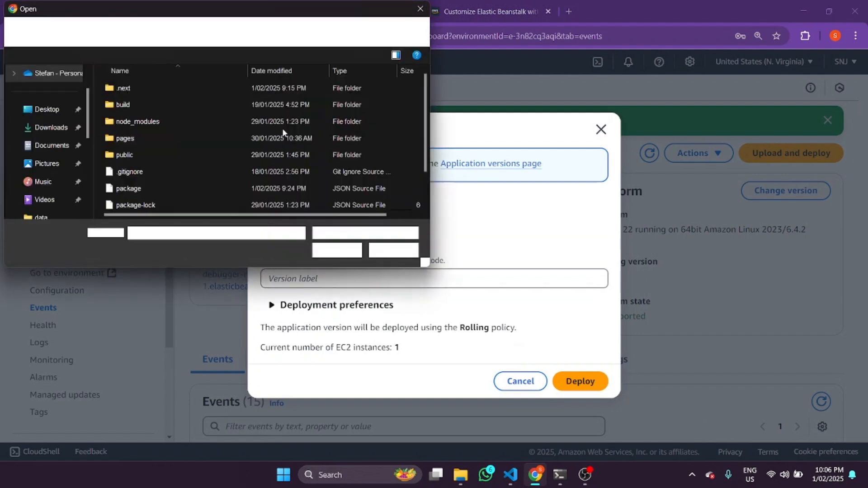
scroll(227, 150, down, 1)
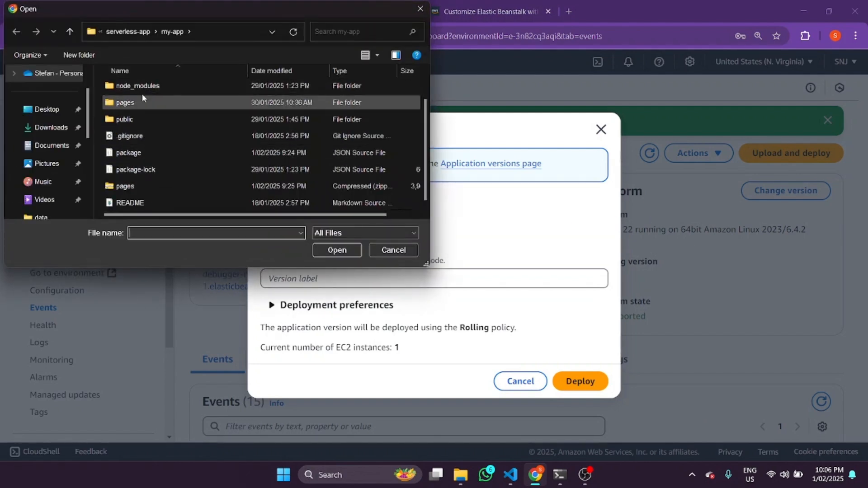
click(129, 189)
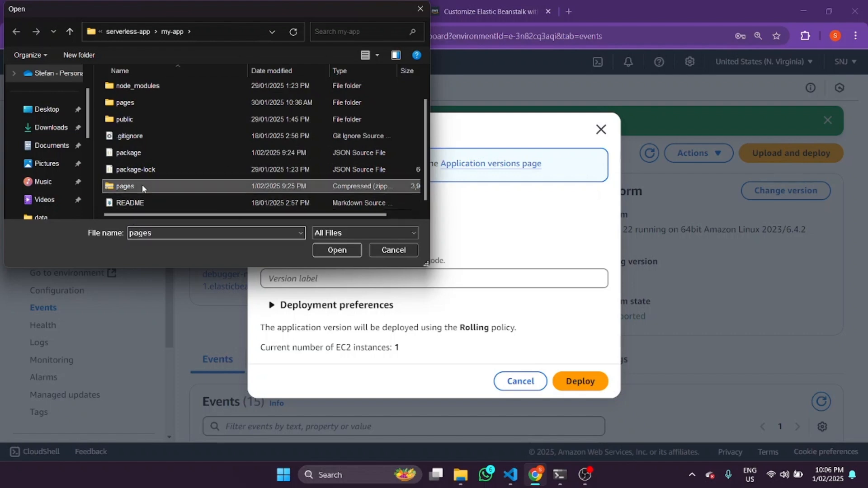
double_click(142, 185)
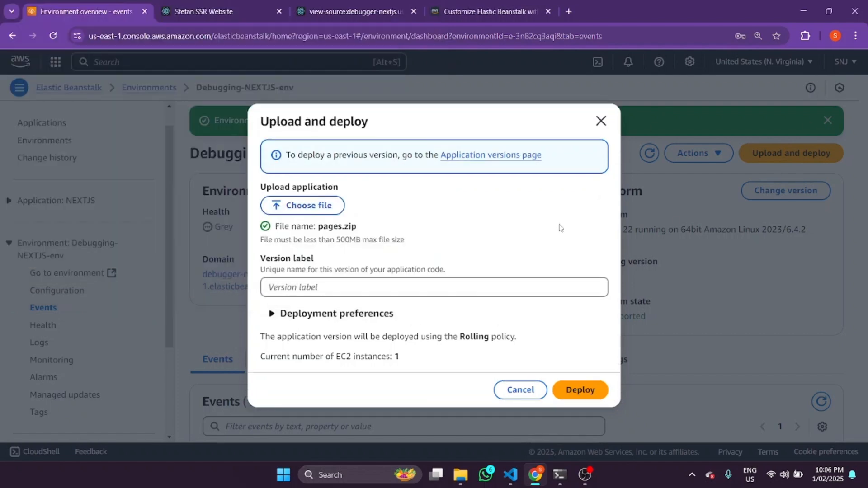
Set the version label of the uploaded application to v-2
click(294, 294)
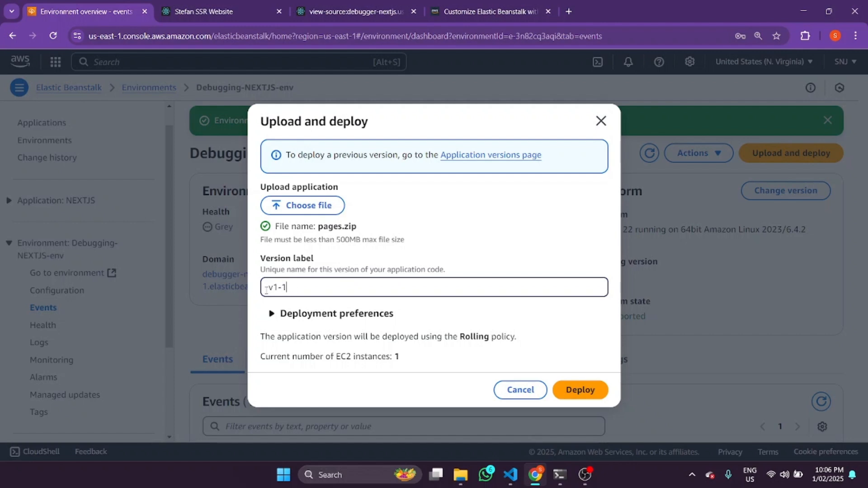
drag(277, 287, 273, 287)
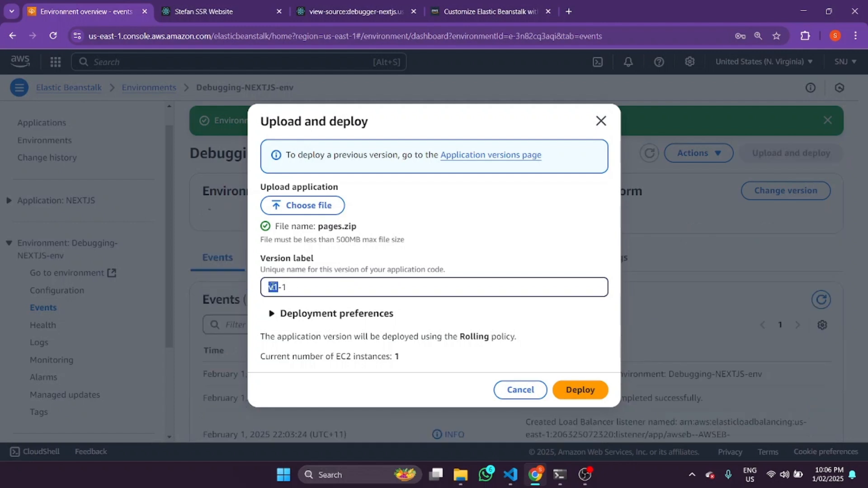
key(BackSpace)
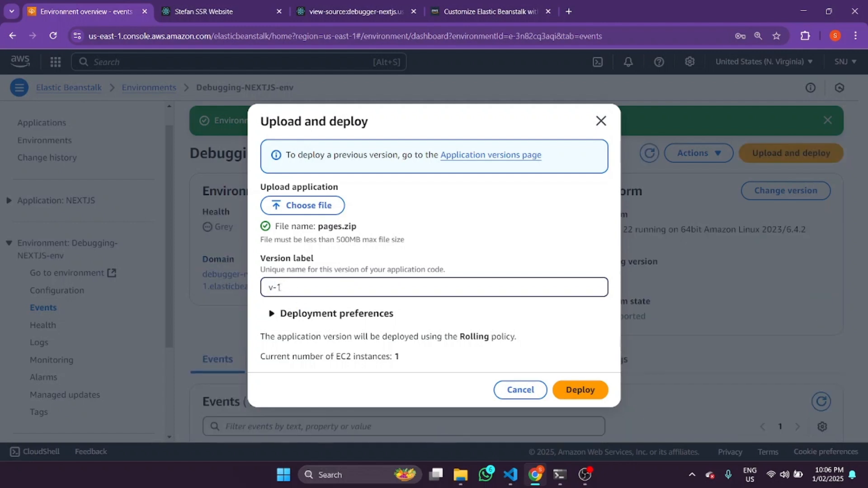
drag(283, 288, 277, 288)
Expand the deployment preferences and examine the deployment policy options, health check settings, batch size and EC2 instance count
click(271, 314)
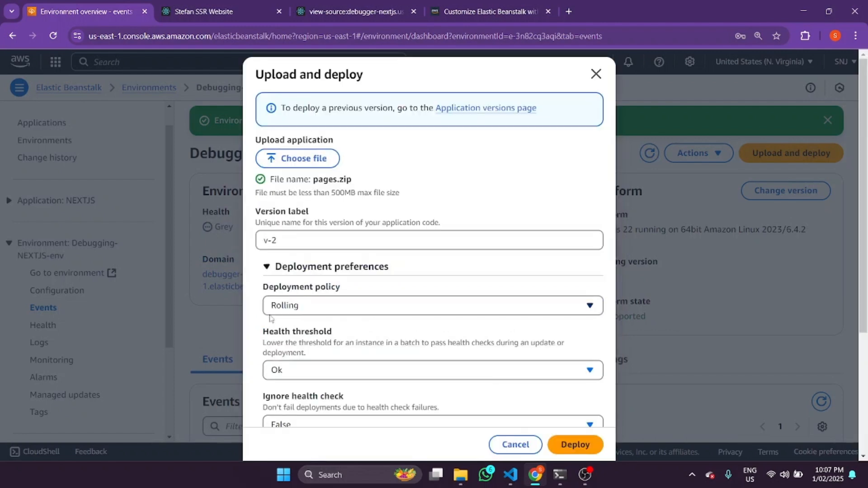
scroll(355, 303, down, 3)
click(299, 194)
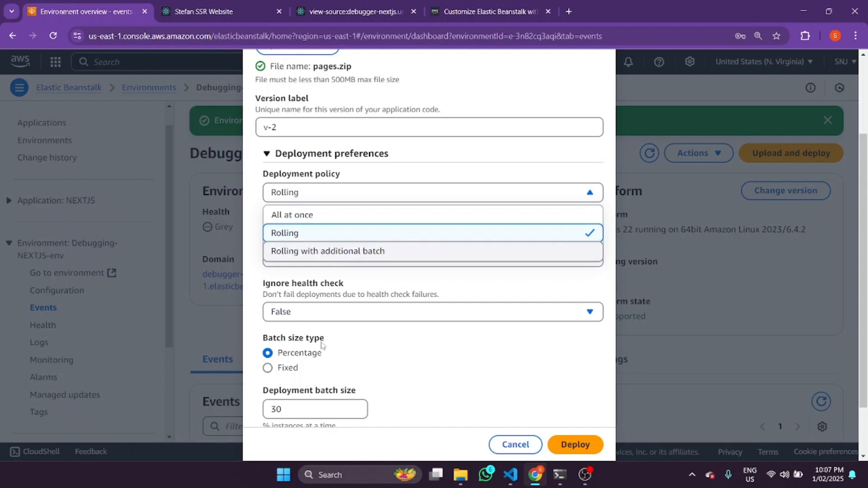
click(494, 352)
scroll(494, 352, down, 2)
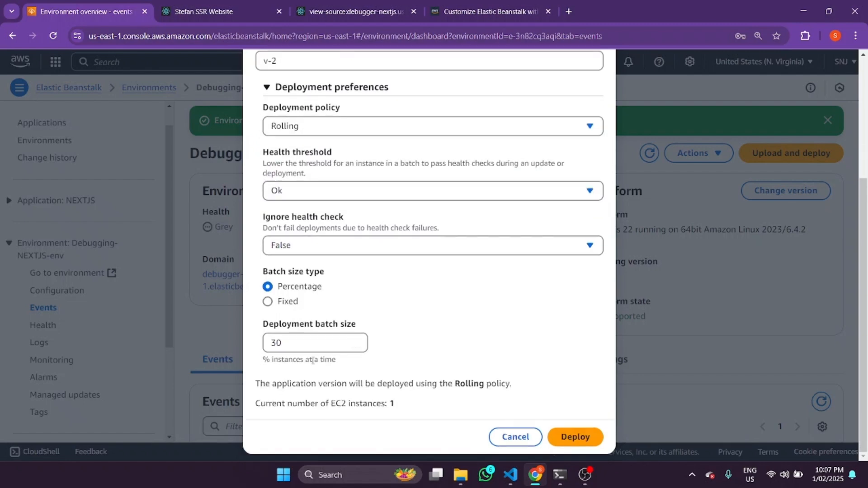
scroll(466, 285, up, 1)
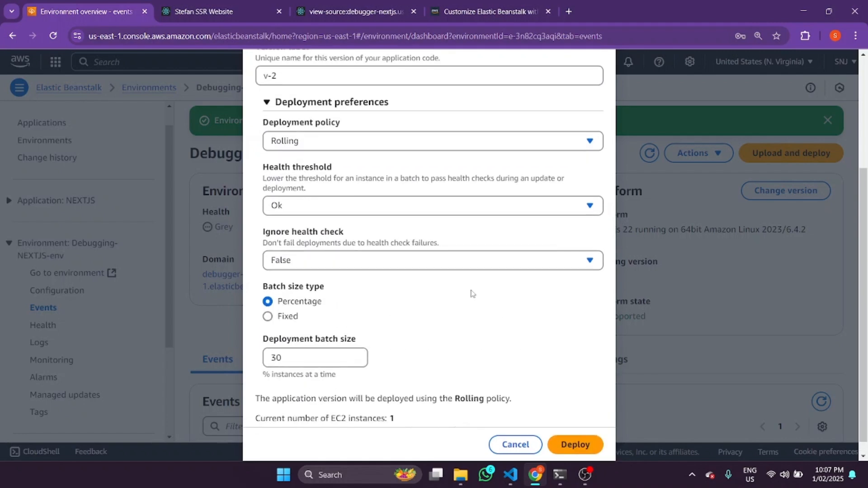
scroll(472, 294, down, 1)
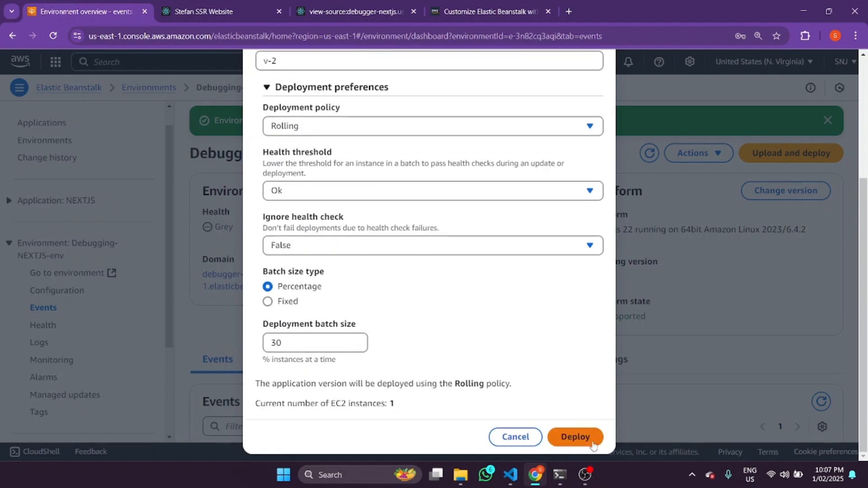
double_click(392, 404)
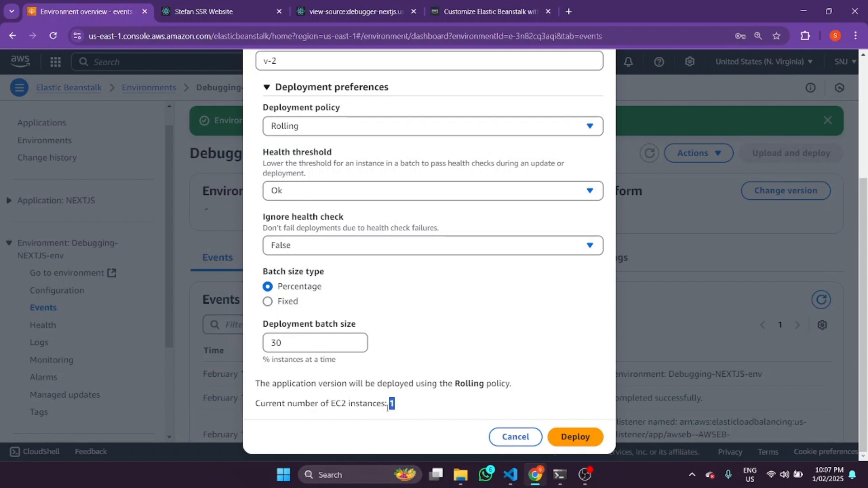
click(400, 408)
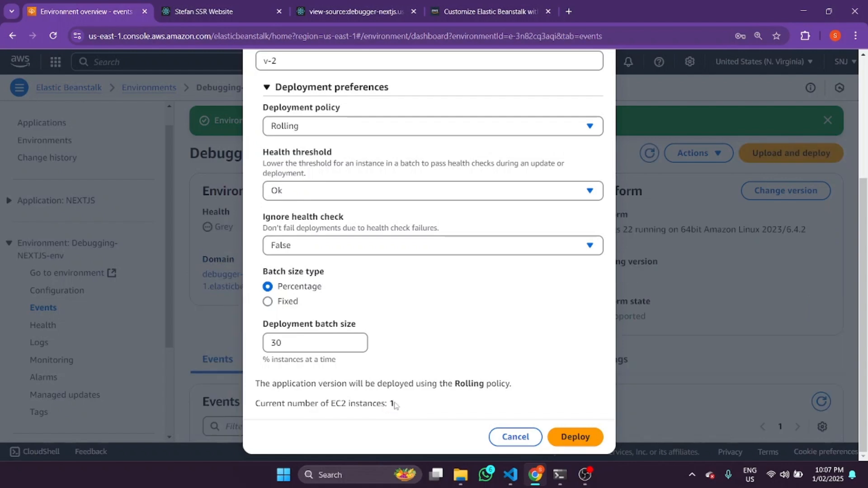
Set the deployment policy to All at once, look over the deployment form, and close it without deploying
click(317, 127)
click(318, 149)
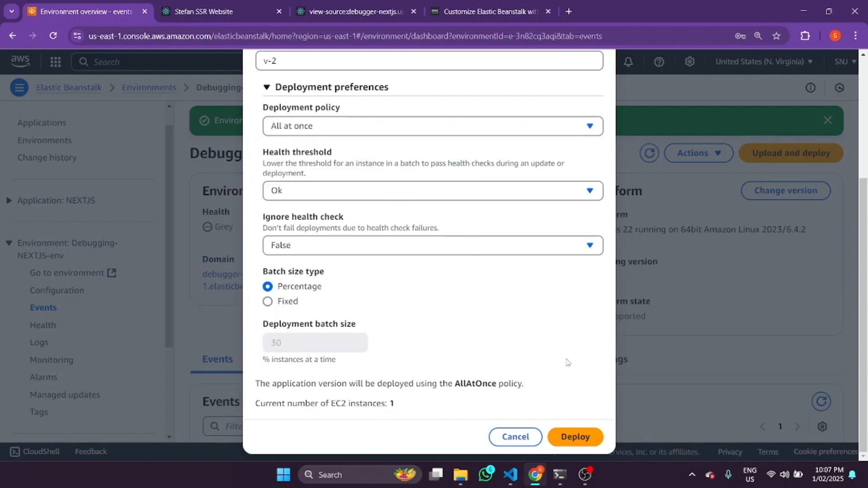
scroll(566, 363, up, 4)
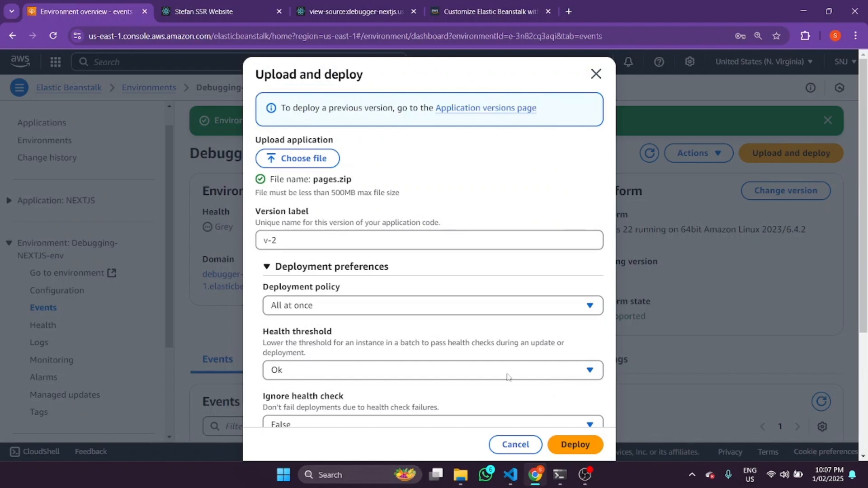
scroll(438, 217, down, 2)
scroll(565, 82, up, 2)
click(596, 74)
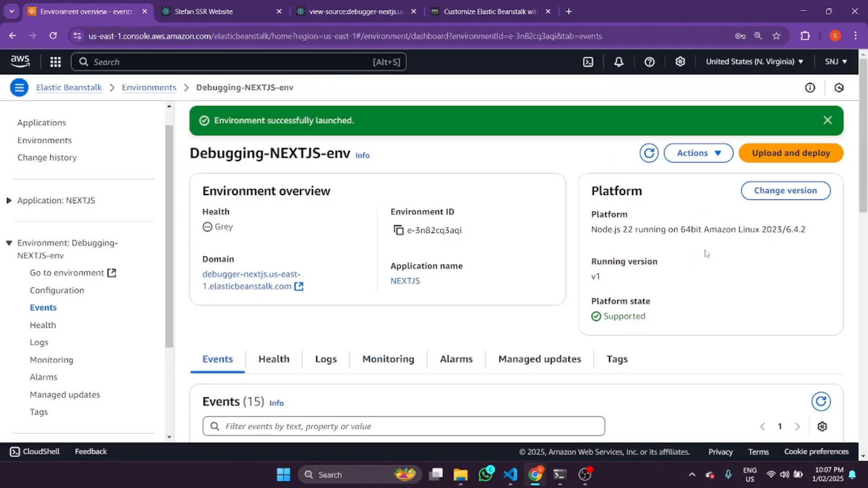